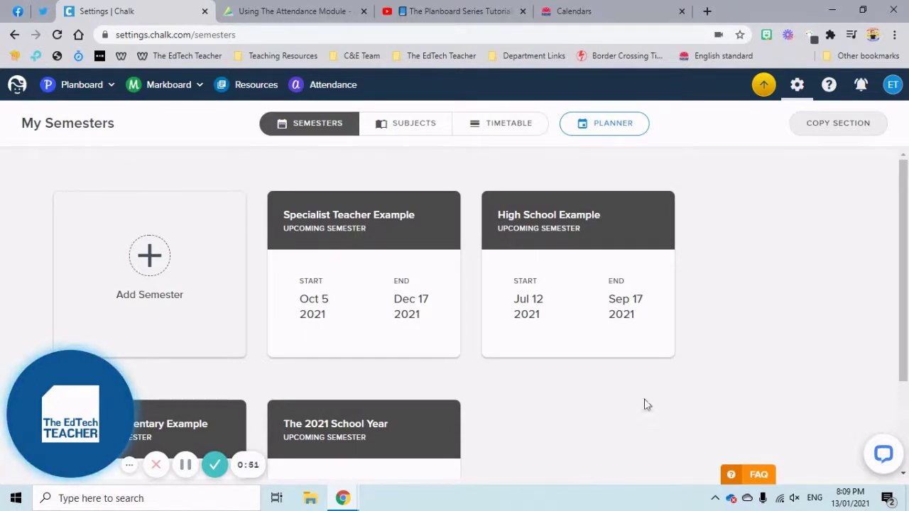
{"action": "mouse_move", "coordinate": [363, 228]}
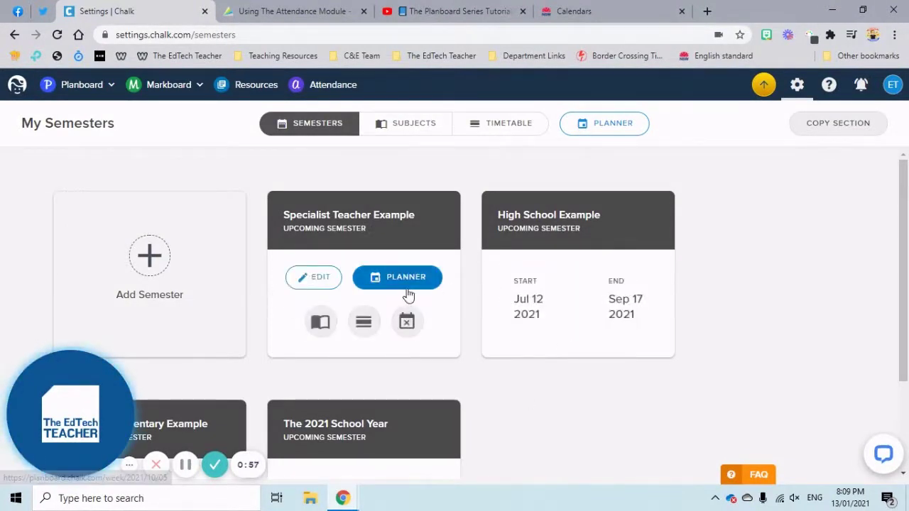
{"action": "left_click", "coordinate": [144, 272]}
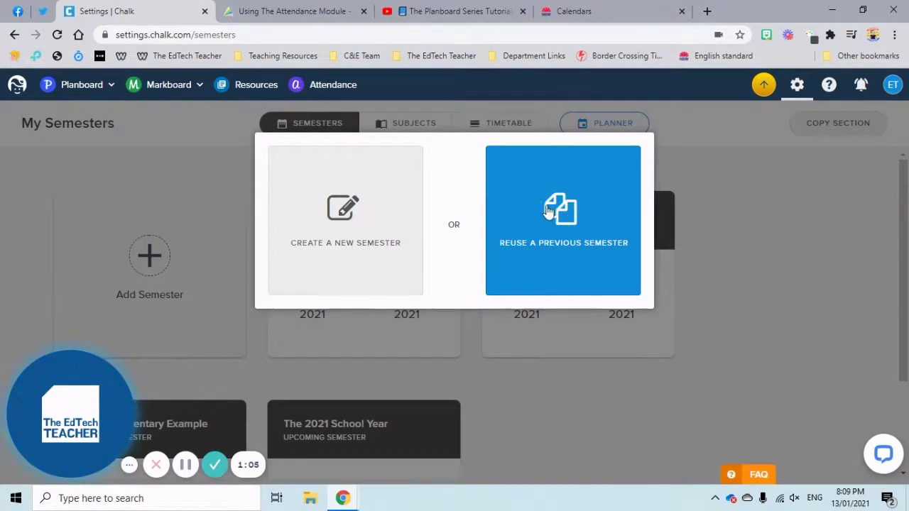
{"action": "left_click", "coordinate": [332, 205]}
{"action": "left_click", "coordinate": [365, 220]}
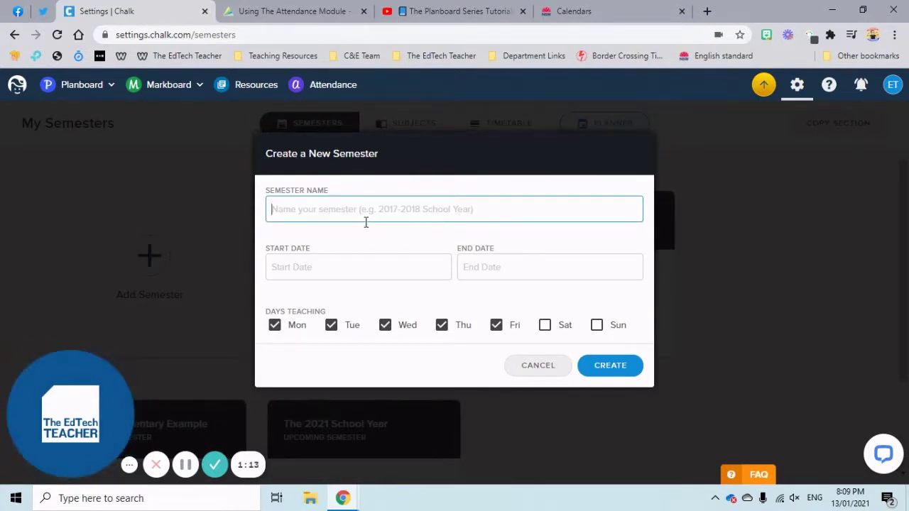
{"action": "type", "text": "Sample S"}
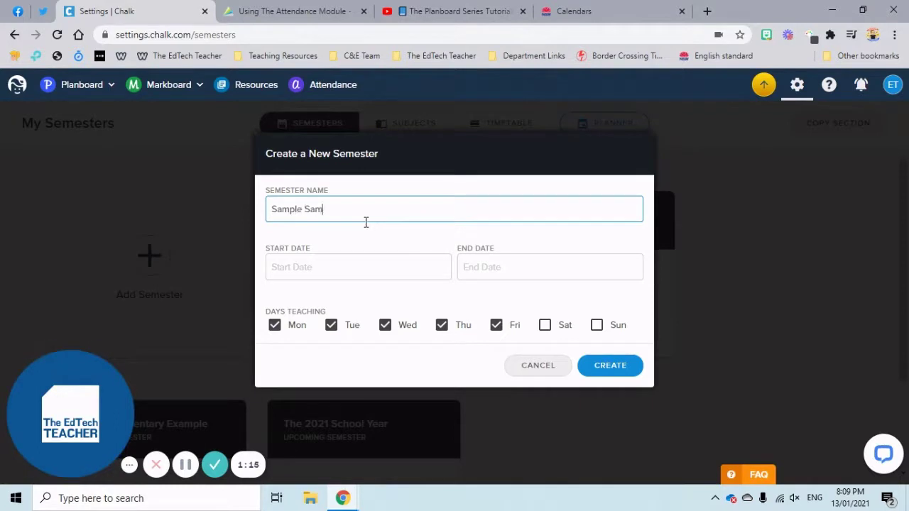
{"action": "type", "text": "am"}
{"action": "key", "text": "BackSpace"}
{"action": "key", "text": "BackSpace"}
{"action": "type", "text": "emes"}
{"action": "left_click", "coordinate": [349, 275]}
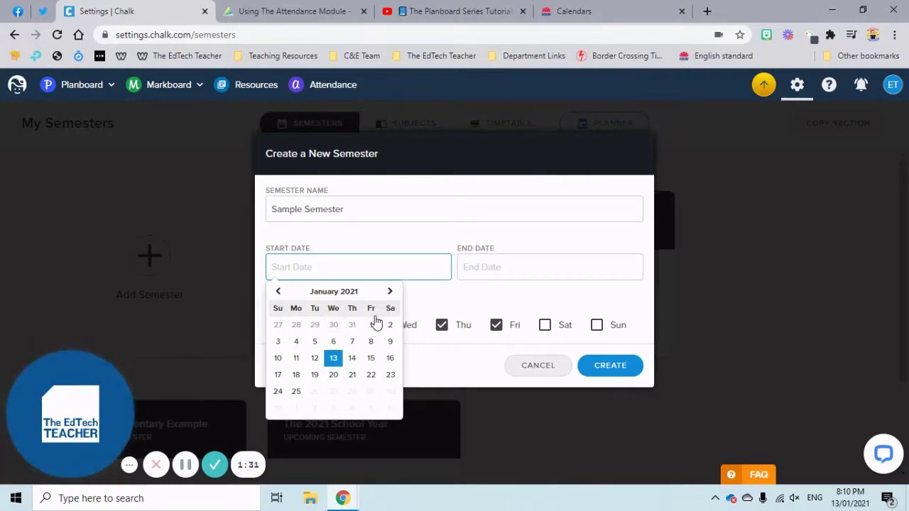
{"action": "left_click", "coordinate": [513, 298]}
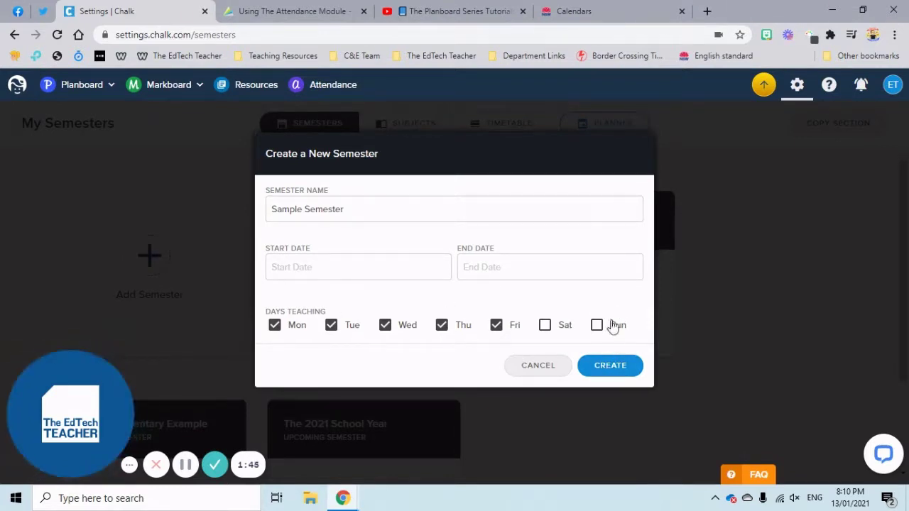
{"action": "left_click", "coordinate": [544, 368]}
{"action": "left_click", "coordinate": [728, 189]}
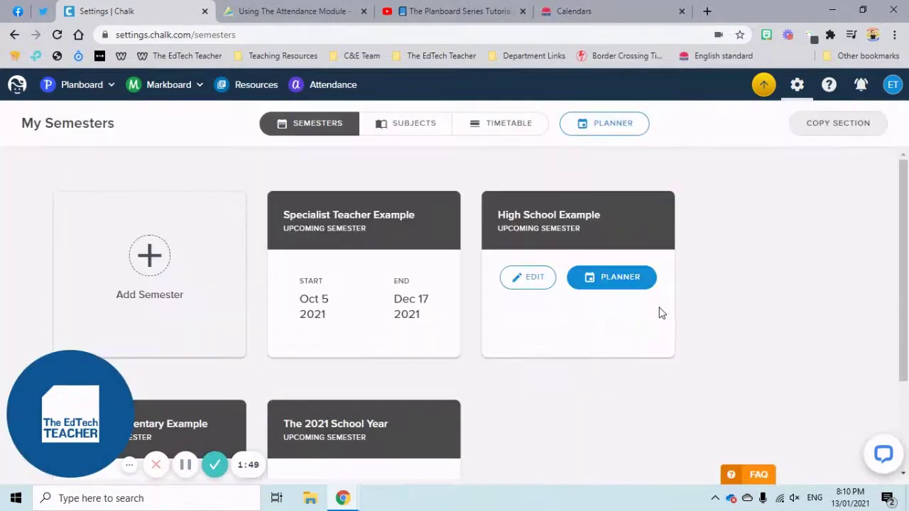
Review the name, dates and teaching days in the High School Example semester's details, then close them
{"action": "scroll", "coordinate": [658, 312], "scroll_direction": "down", "scroll_amount": 3}
{"action": "scroll", "coordinate": [617, 270], "scroll_direction": "up", "scroll_amount": 3}
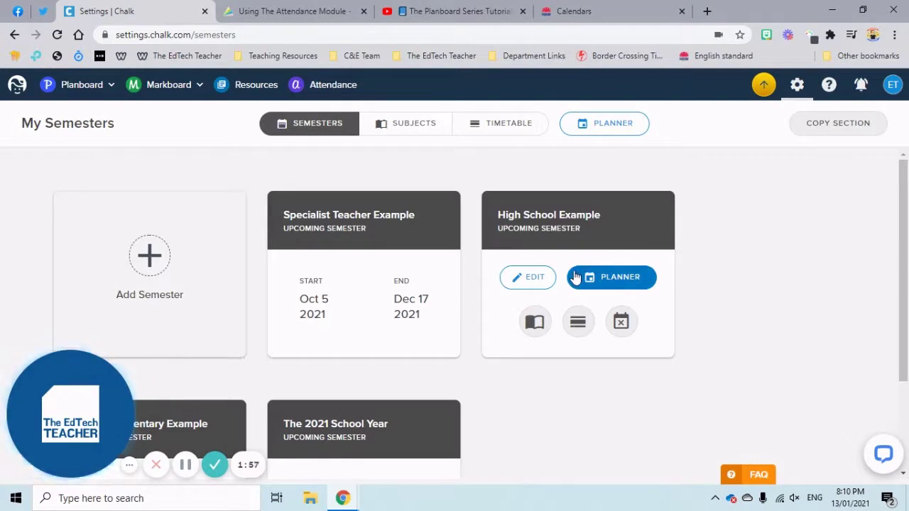
{"action": "left_click", "coordinate": [527, 279]}
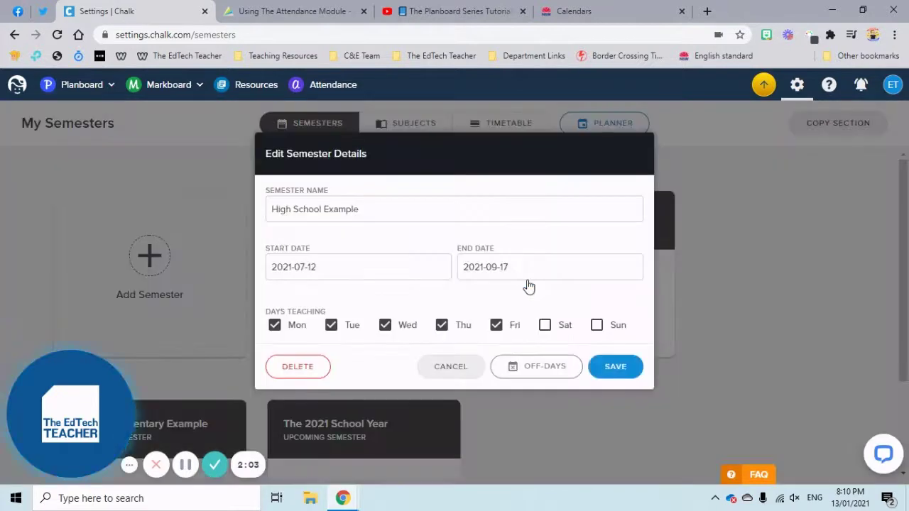
{"action": "left_click", "coordinate": [696, 336]}
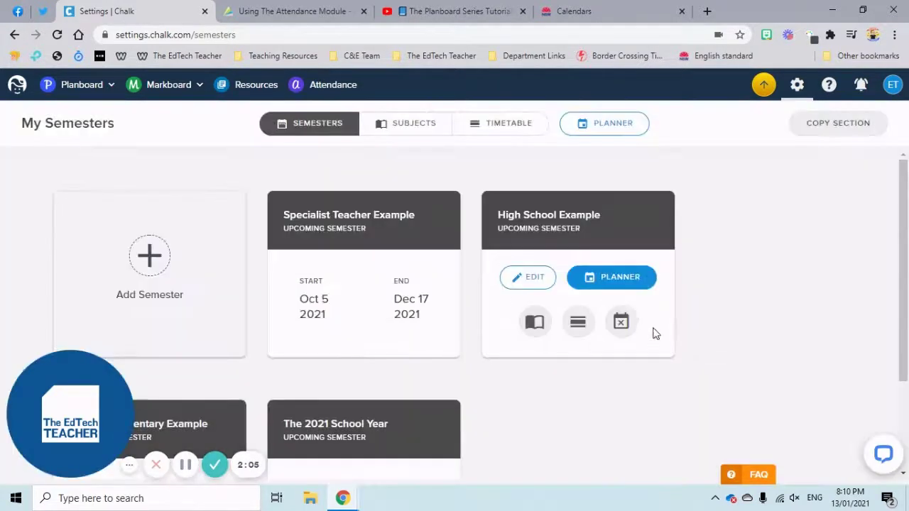
Create a subject named 9ENG5 in the High School Example semester with the default orange colour and save it
{"action": "left_click", "coordinate": [535, 324]}
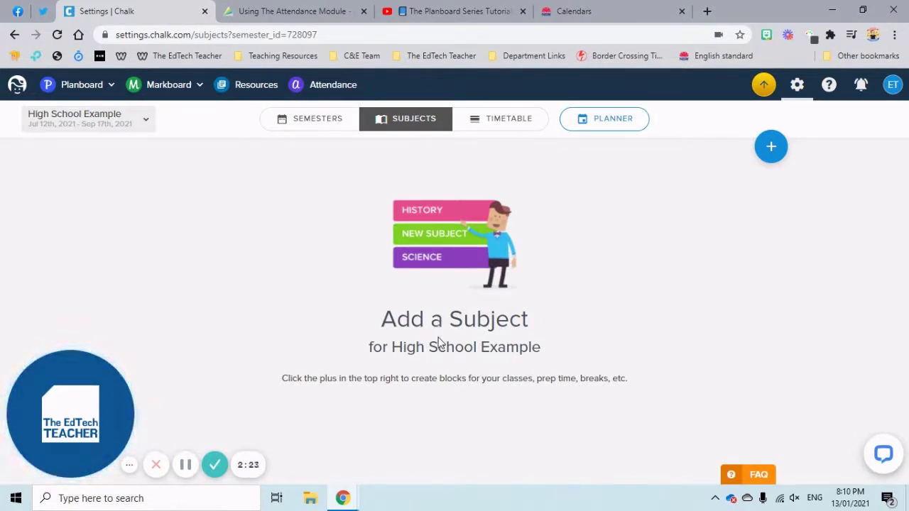
{"action": "left_click", "coordinate": [767, 150]}
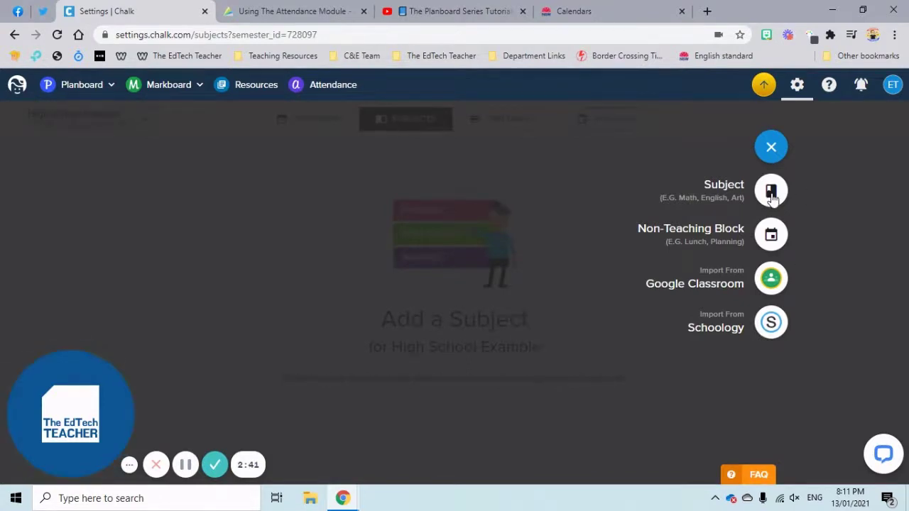
{"action": "left_click", "coordinate": [771, 193]}
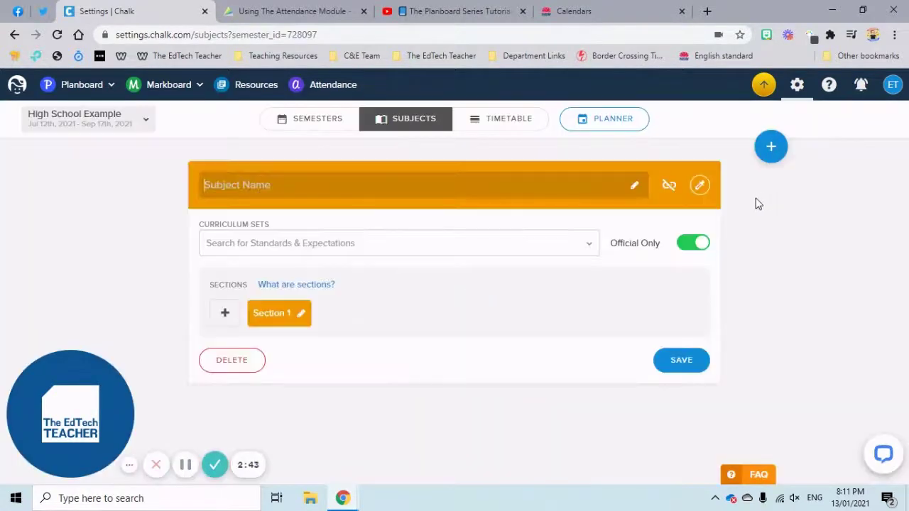
{"action": "left_click", "coordinate": [385, 191]}
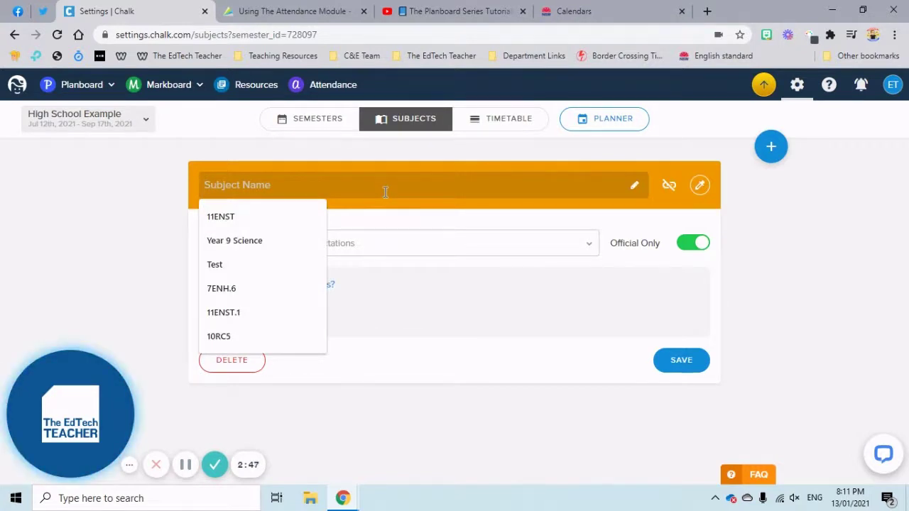
{"action": "type", "text": "9ENG"}
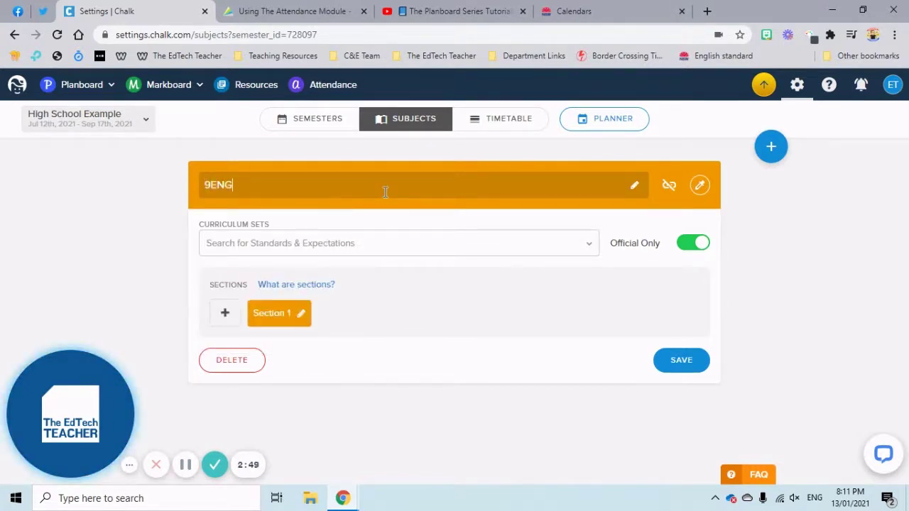
{"action": "type", "text": "5"}
{"action": "mouse_move", "coordinate": [293, 289]}
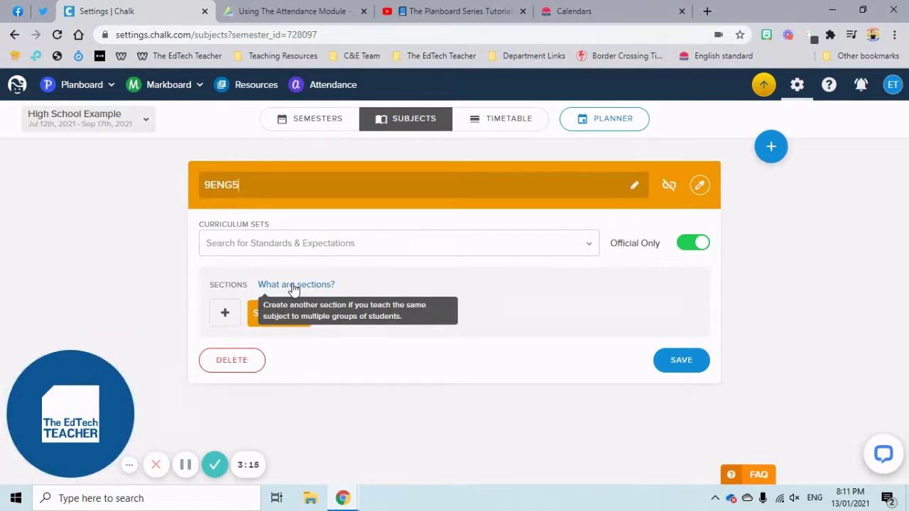
{"action": "left_click", "coordinate": [700, 186]}
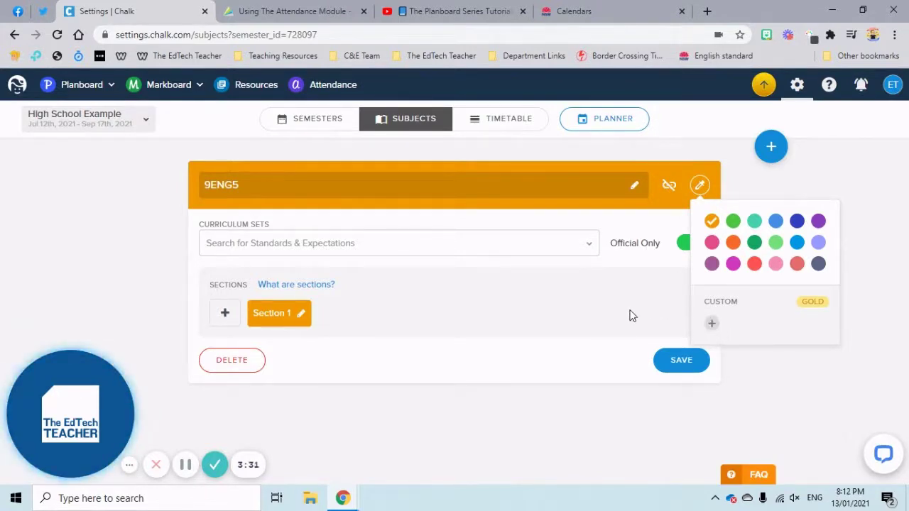
{"action": "left_click", "coordinate": [607, 302]}
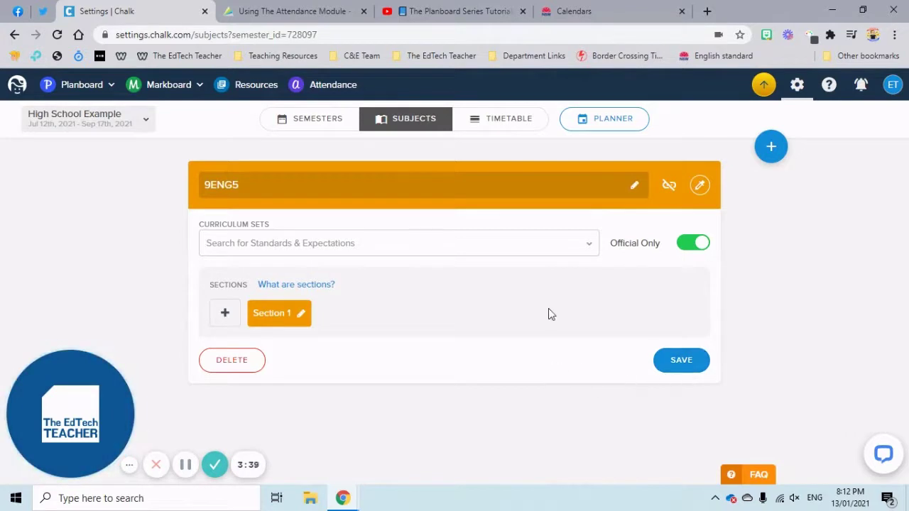
{"action": "left_click", "coordinate": [688, 361]}
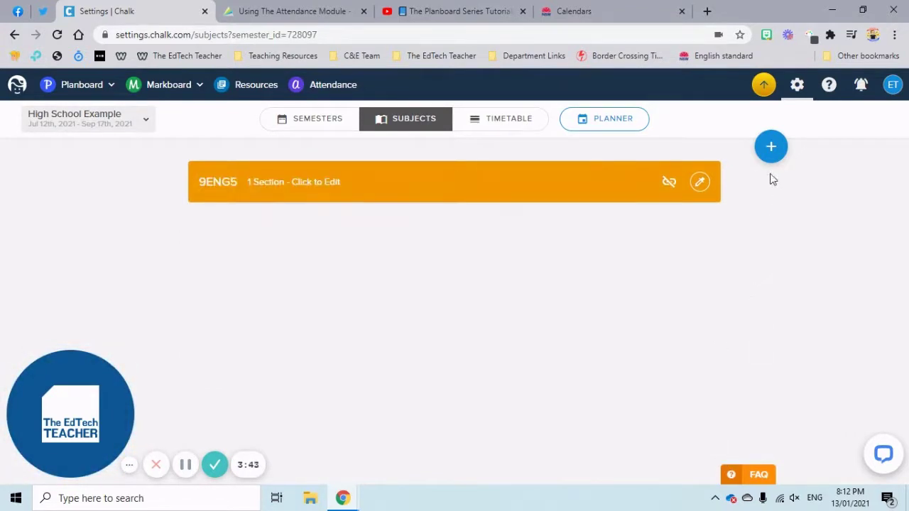
Add a second subject named 11ENS3 to the High School Example semester and save it
{"action": "left_click", "coordinate": [769, 147]}
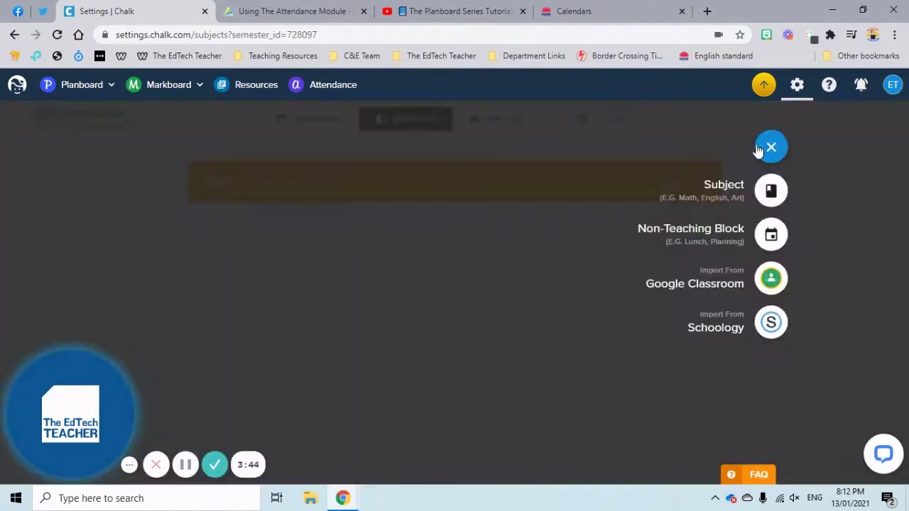
{"action": "left_click", "coordinate": [770, 190]}
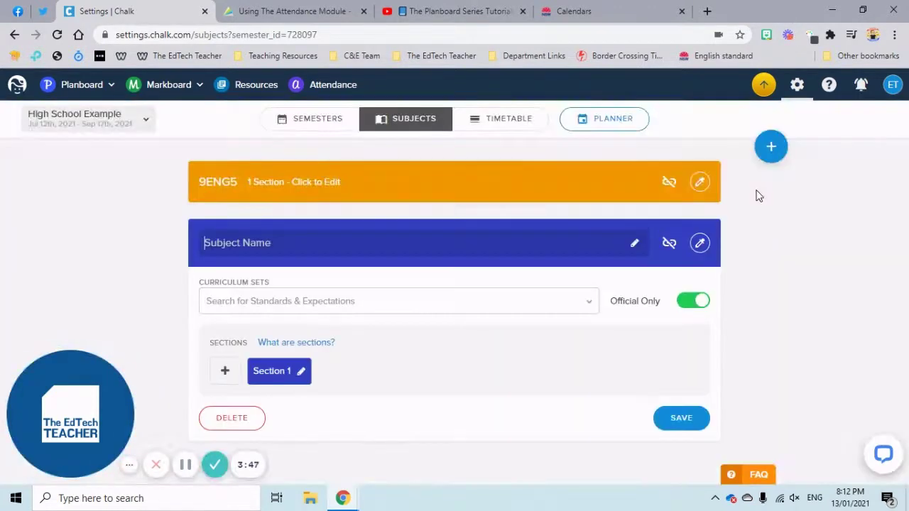
{"action": "type", "text": "11E"}
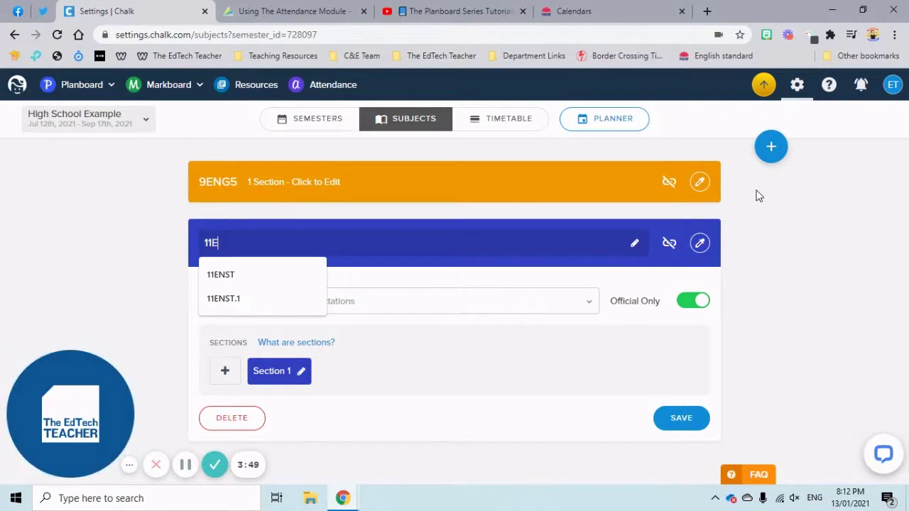
{"action": "type", "text": "NST"}
{"action": "type", "text": "3"}
{"action": "left_click", "coordinate": [683, 423]}
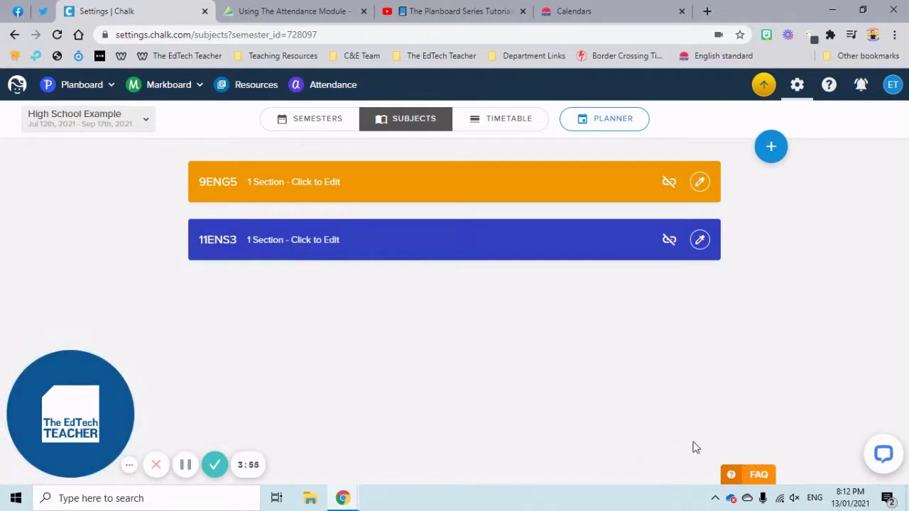
Add a third subject named 8ENG1 to the High School Example semester and save it
{"action": "left_click", "coordinate": [776, 151]}
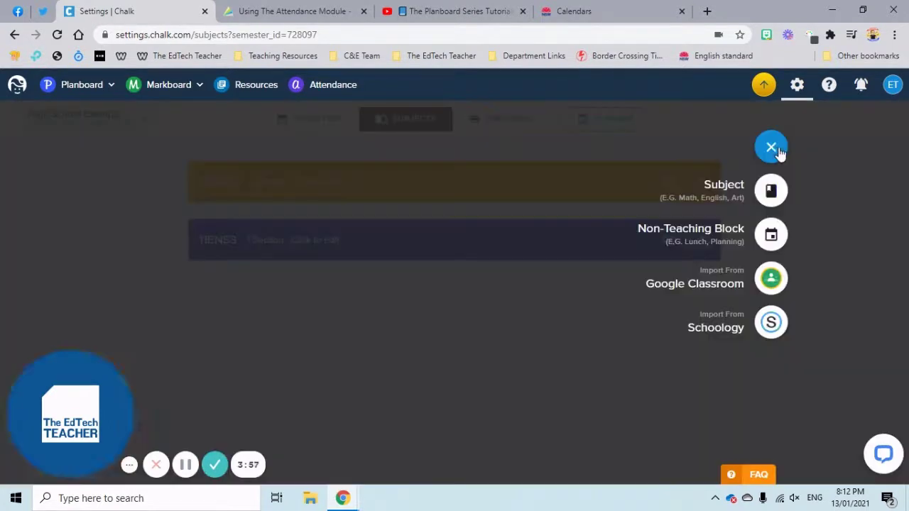
{"action": "left_click", "coordinate": [771, 188]}
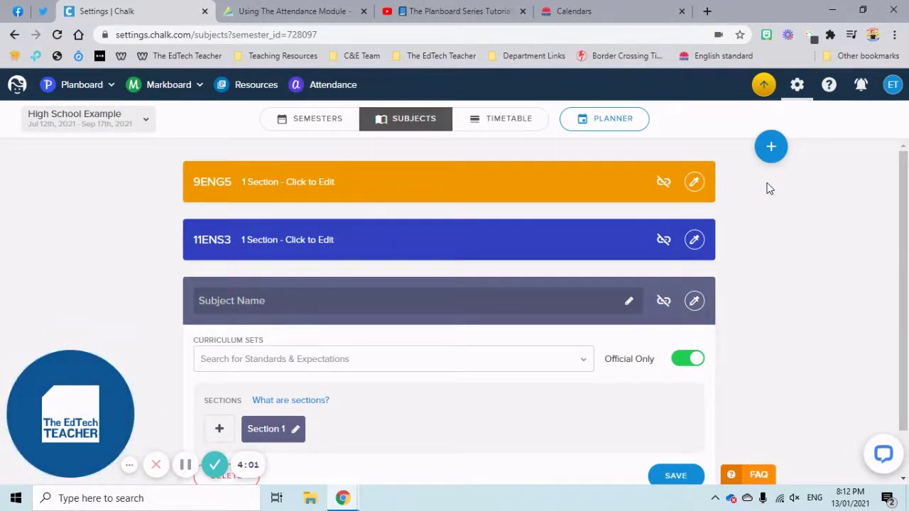
{"action": "type", "text": "8E"}
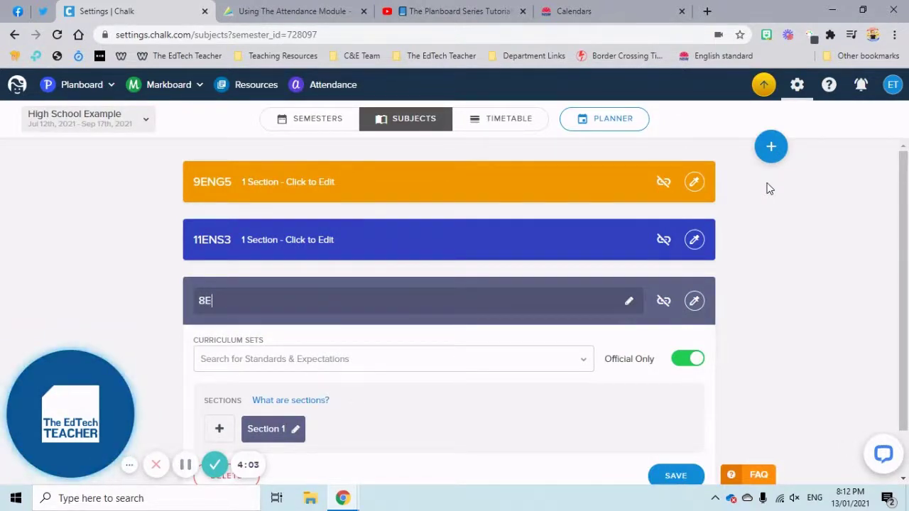
{"action": "type", "text": "NG1"}
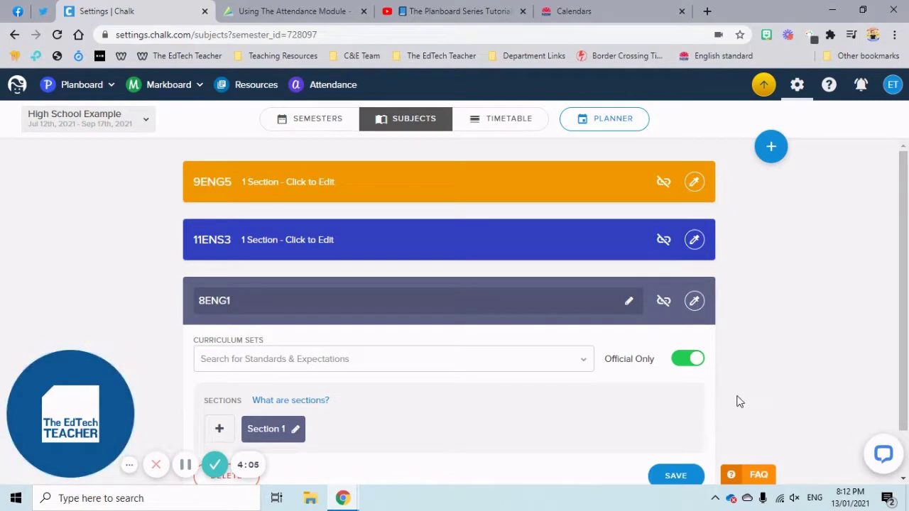
{"action": "scroll", "coordinate": [688, 432], "scroll_direction": "down", "scroll_amount": 1}
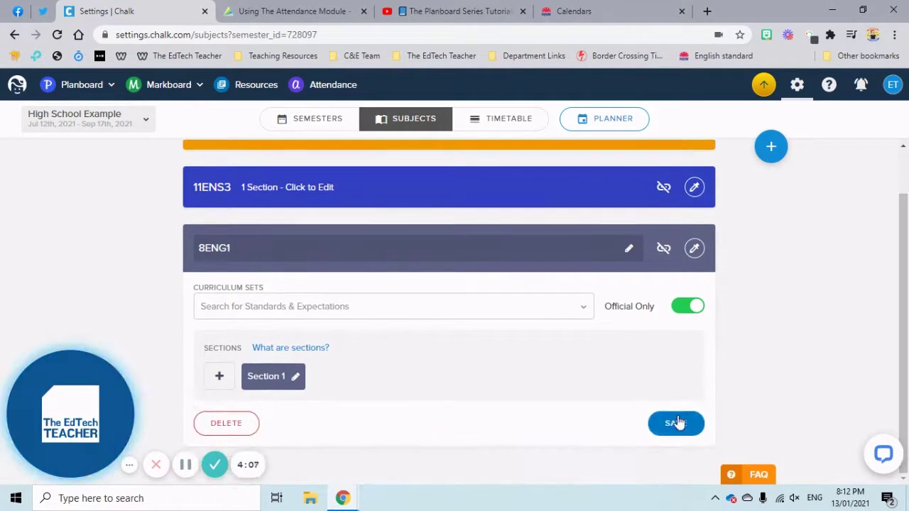
{"action": "left_click", "coordinate": [682, 425]}
Add a fourth subject named 12ENST1 to the High School Example semester and save it
{"action": "left_click", "coordinate": [771, 148]}
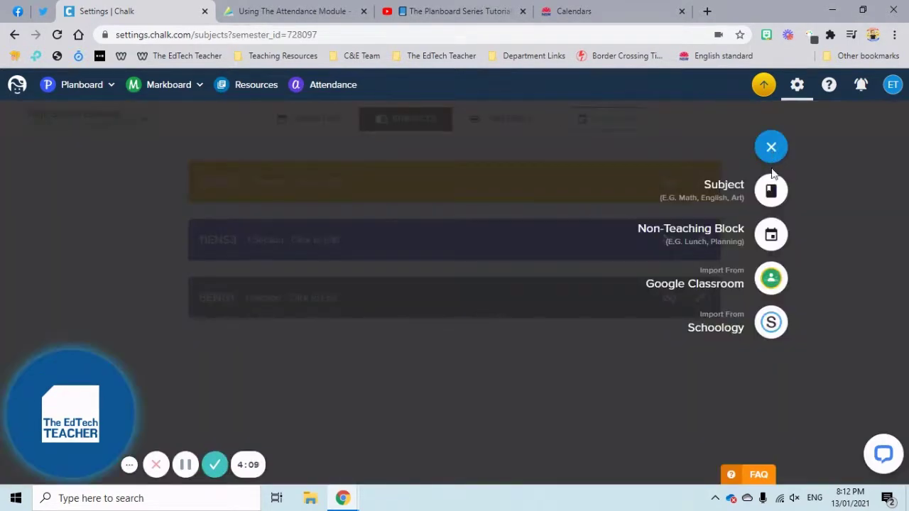
{"action": "left_click", "coordinate": [771, 190]}
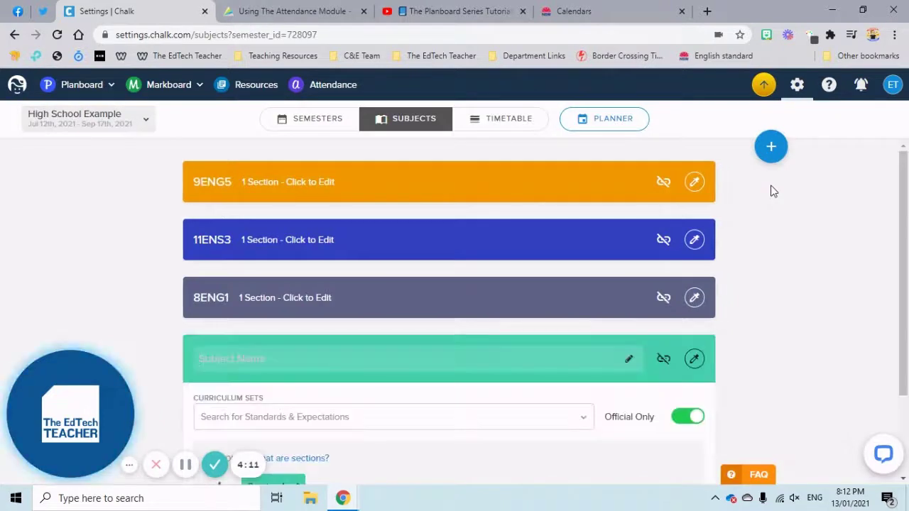
{"action": "type", "text": "12E"}
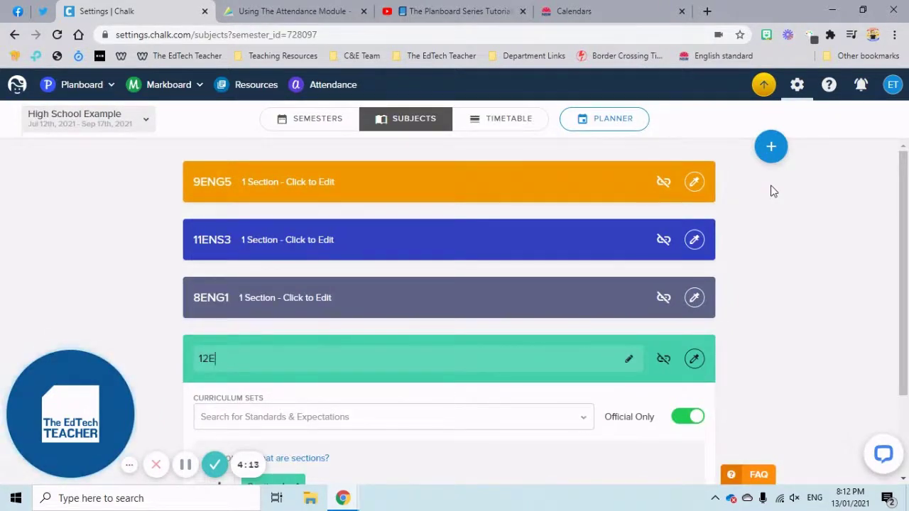
{"action": "type", "text": "NST1"}
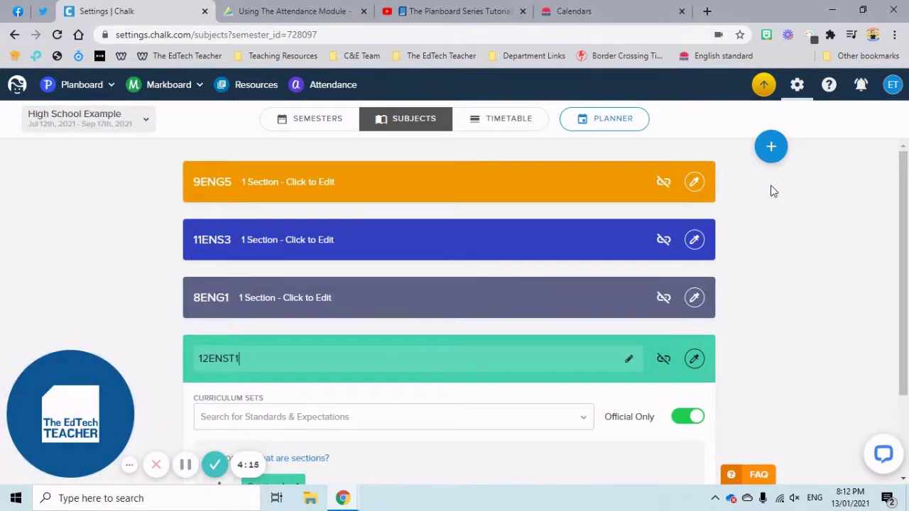
{"action": "scroll", "coordinate": [712, 324], "scroll_direction": "down", "scroll_amount": 1}
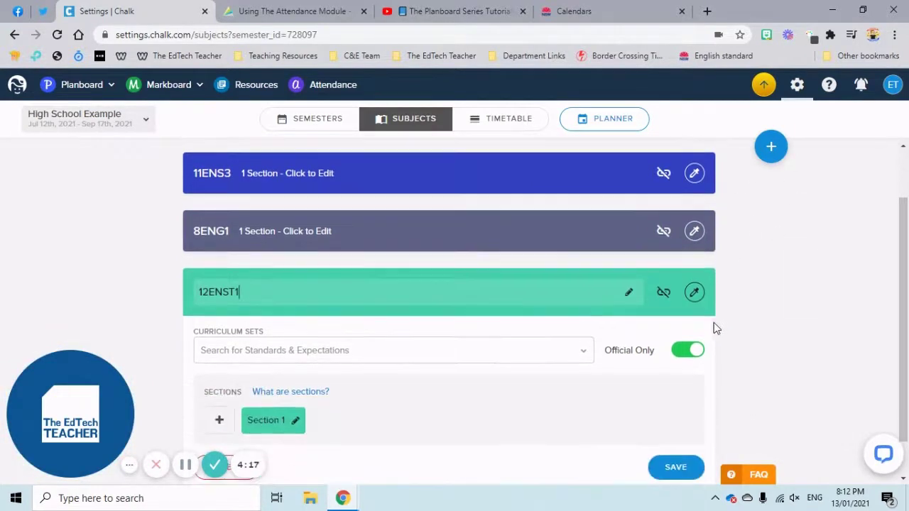
{"action": "left_click", "coordinate": [662, 470]}
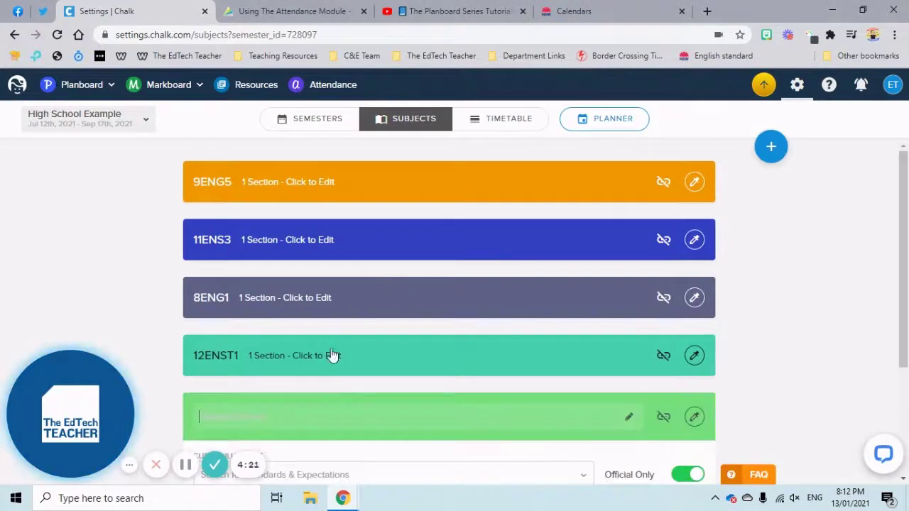
Name the new fifth subject 10ENG3 and save it to the High School Example semester
{"action": "type", "text": "1"}
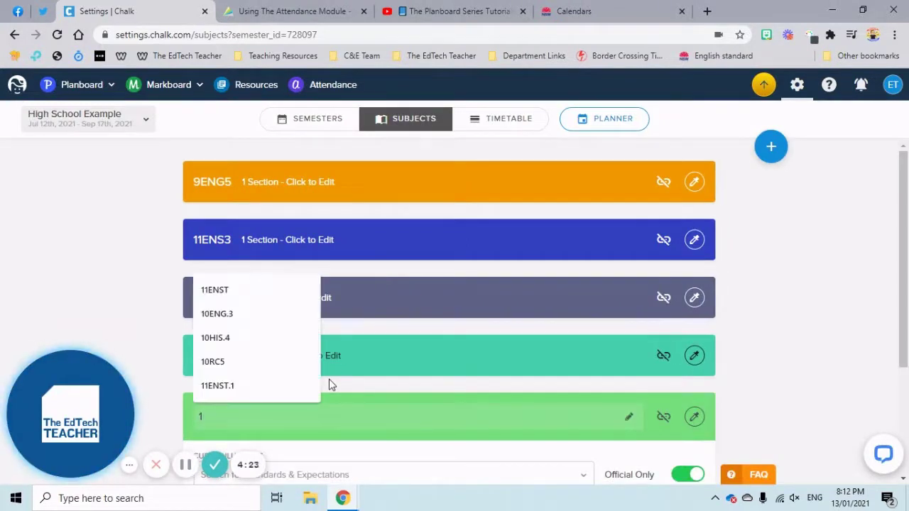
{"action": "type", "text": "0ENG"}
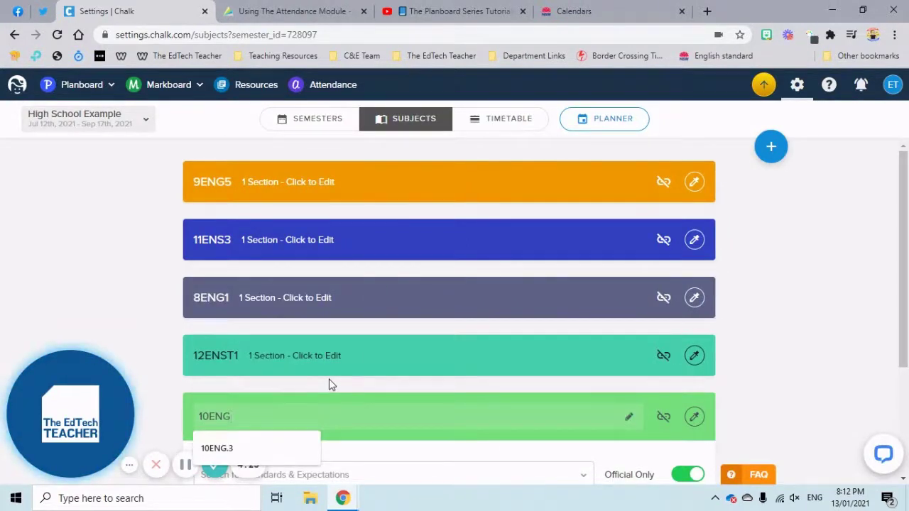
{"action": "type", "text": "3"}
{"action": "scroll", "coordinate": [426, 389], "scroll_direction": "down", "scroll_amount": 2}
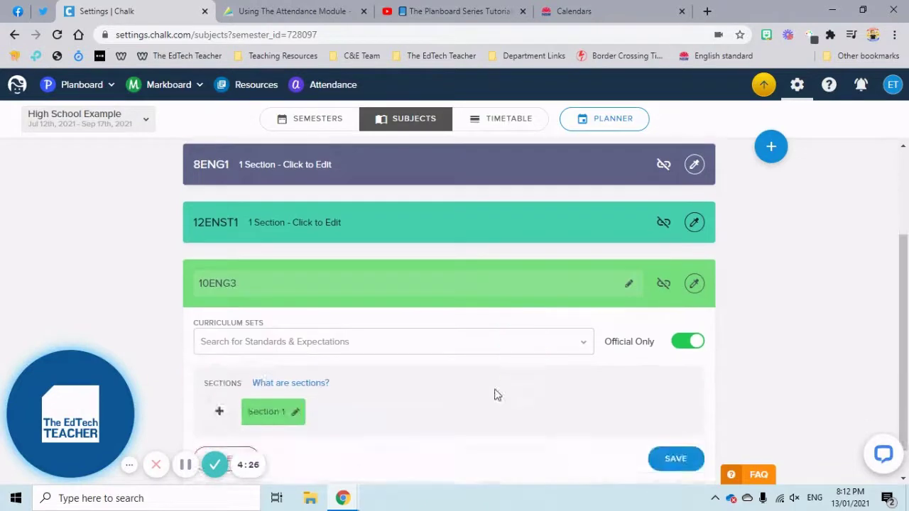
{"action": "left_click", "coordinate": [675, 460]}
Add a sixth subject named 12MWB3 to the High School Example semester and save it
{"action": "left_click", "coordinate": [772, 147]}
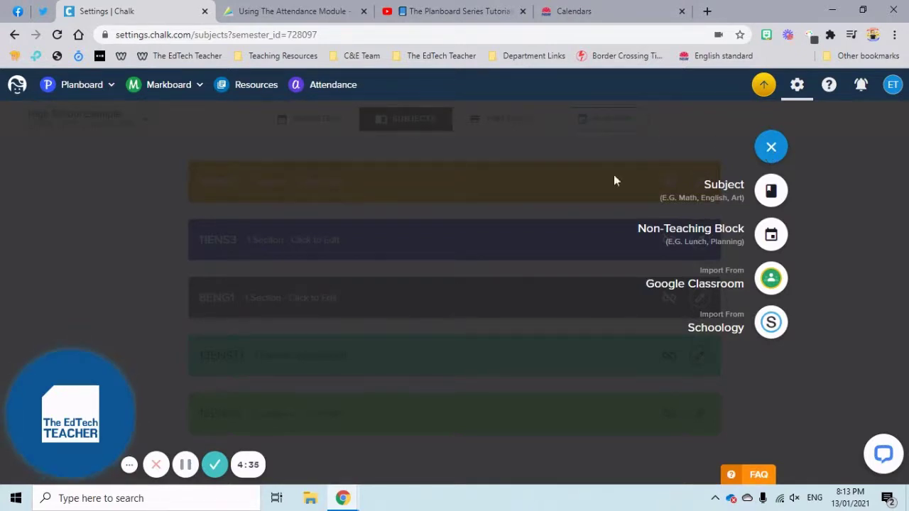
{"action": "left_click", "coordinate": [771, 192]}
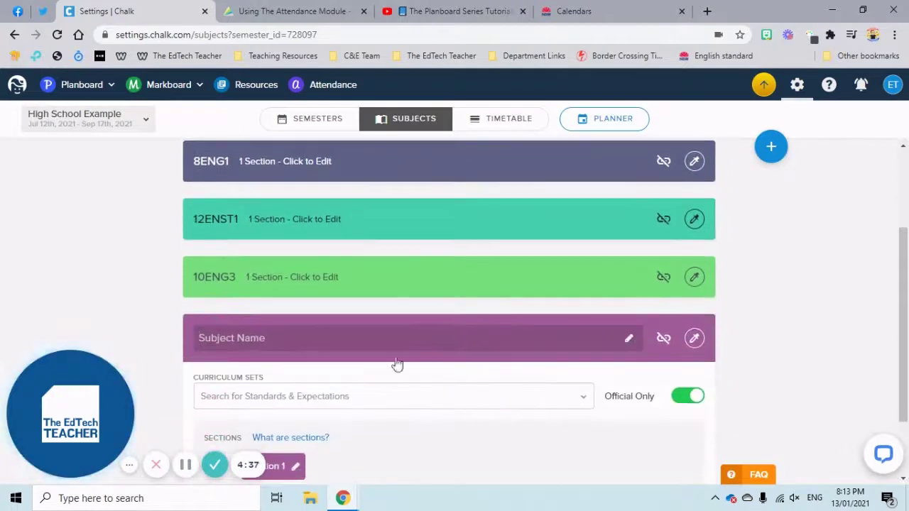
{"action": "left_click", "coordinate": [397, 344]}
{"action": "type", "text": "12"}
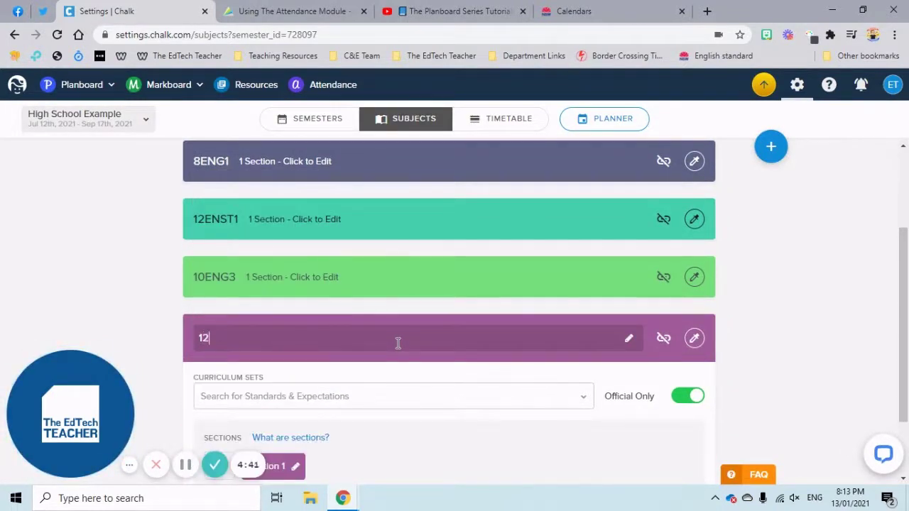
{"action": "type", "text": "MWB3"}
{"action": "scroll", "coordinate": [625, 375], "scroll_direction": "down", "scroll_amount": 1}
{"action": "left_click", "coordinate": [684, 425]}
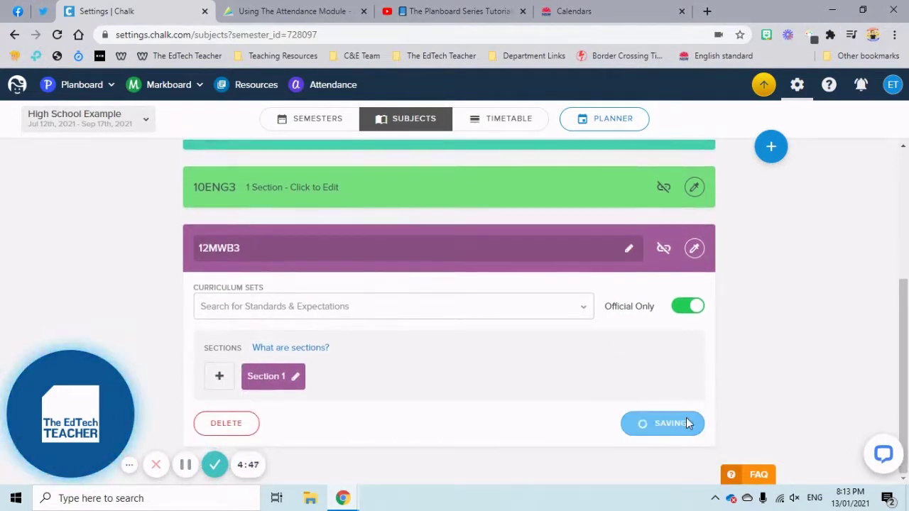
{"action": "scroll", "coordinate": [584, 280], "scroll_direction": "up", "scroll_amount": 1}
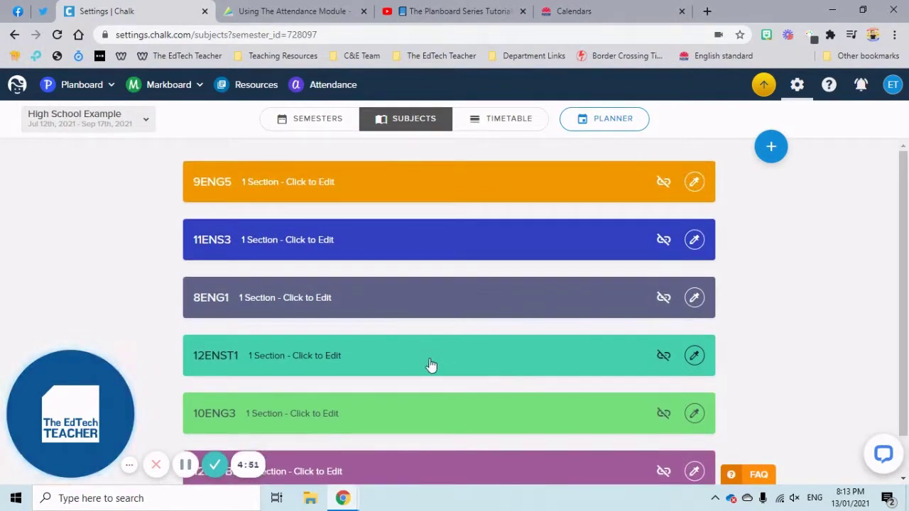
Add a non-teaching block named Planning Time to the semester and save it
{"action": "left_click", "coordinate": [771, 148]}
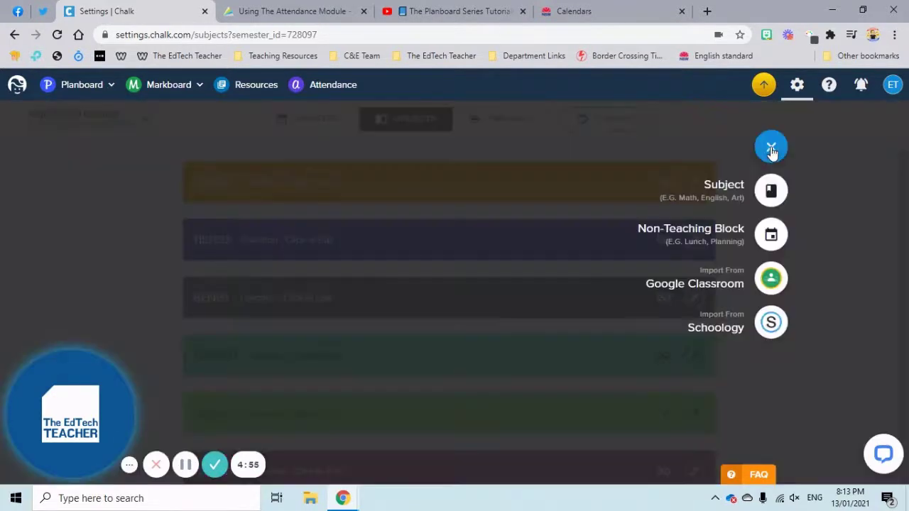
{"action": "left_click", "coordinate": [770, 233]}
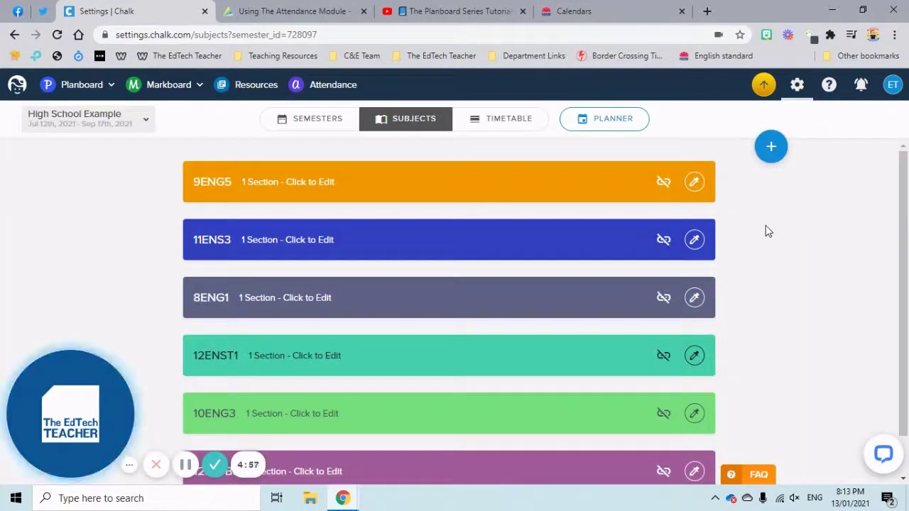
{"action": "type", "text": "P"}
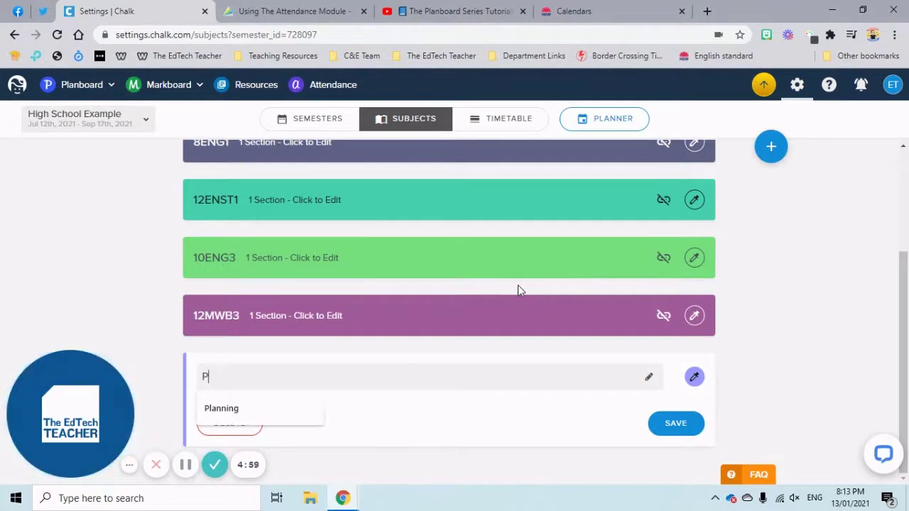
{"action": "type", "text": "lanning T"}
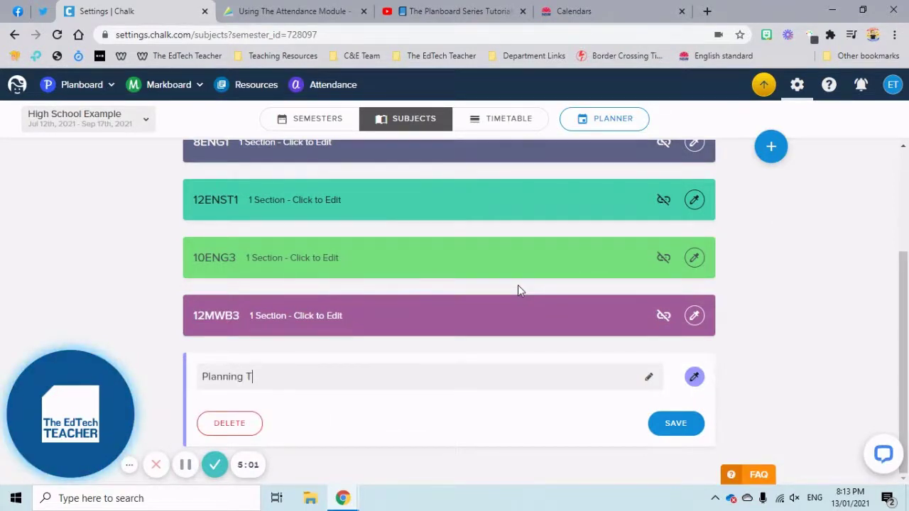
{"action": "type", "text": "ime"}
{"action": "key", "text": "Return"}
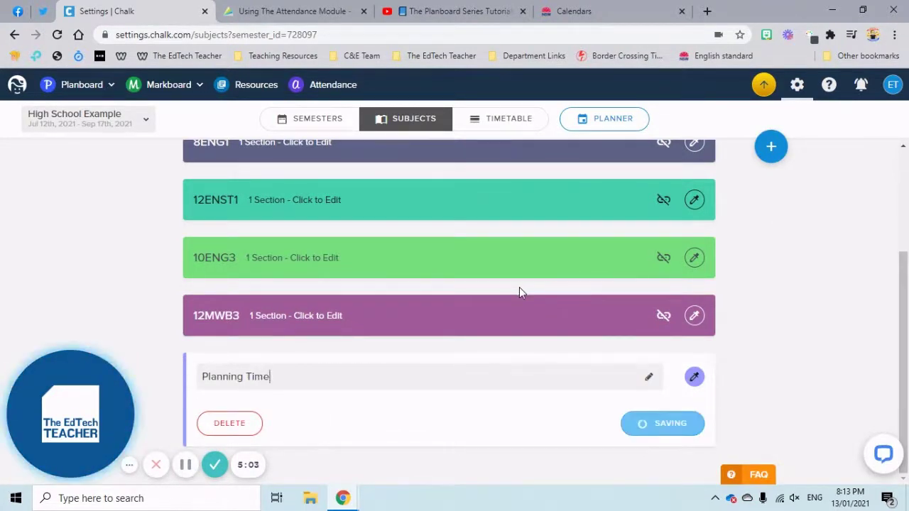
{"action": "left_click", "coordinate": [678, 426]}
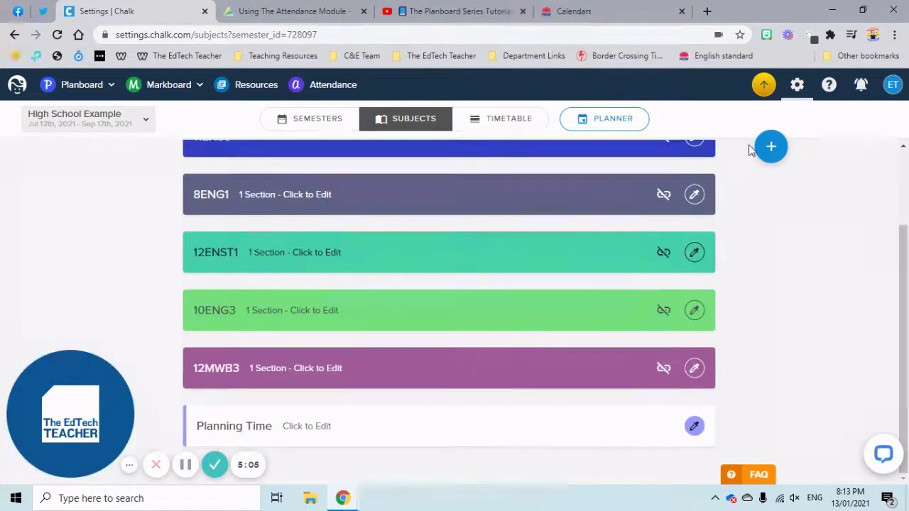
Add a blank subject and delete it again, accepting all three deletion warnings and confirming with the name New Subject
{"action": "left_click", "coordinate": [771, 146]}
{"action": "left_click", "coordinate": [767, 187]}
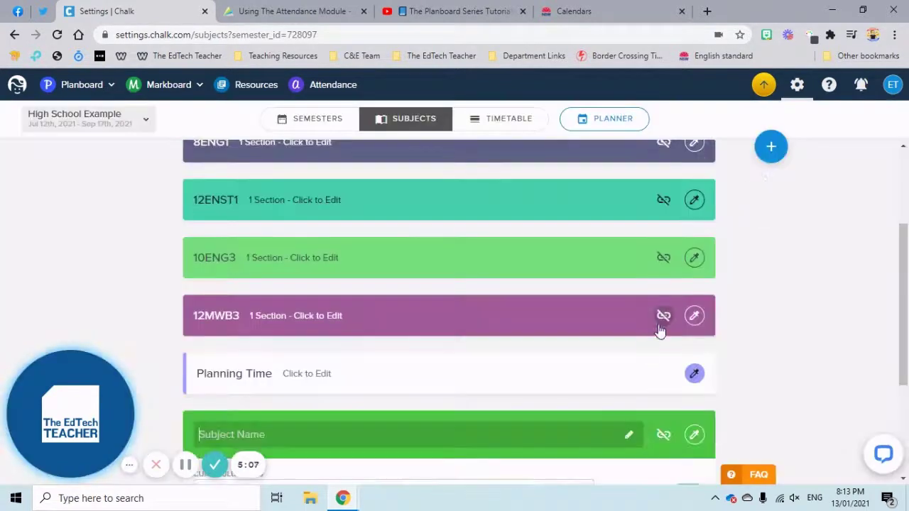
{"action": "scroll", "coordinate": [402, 402], "scroll_direction": "down", "scroll_amount": 1}
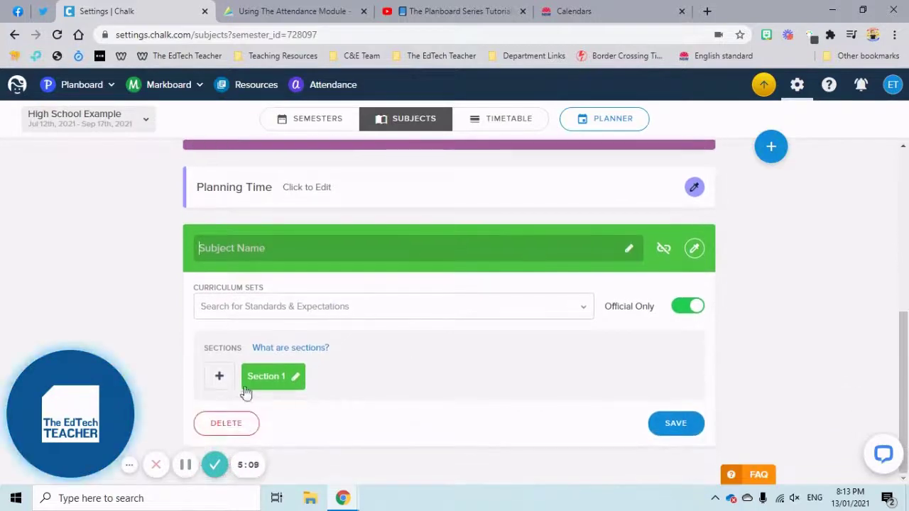
{"action": "left_click", "coordinate": [227, 424]}
{"action": "left_click", "coordinate": [299, 265]}
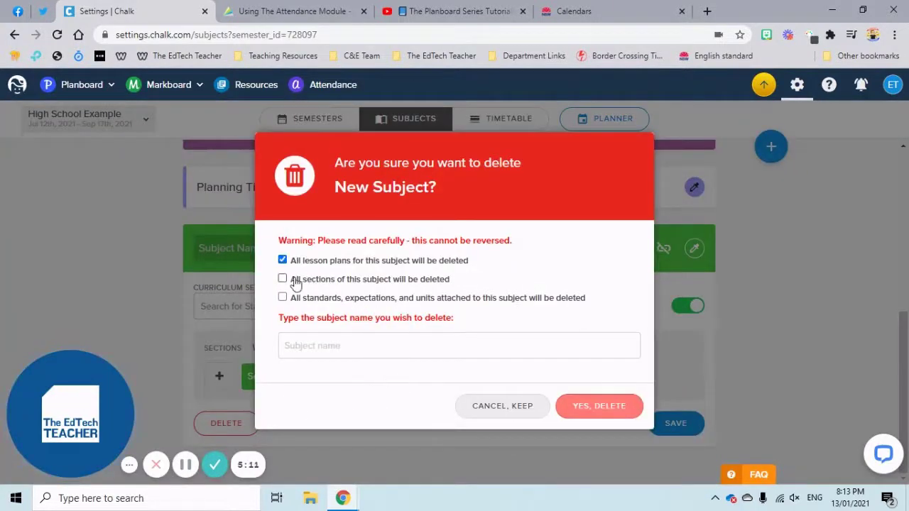
{"action": "left_click", "coordinate": [297, 281]}
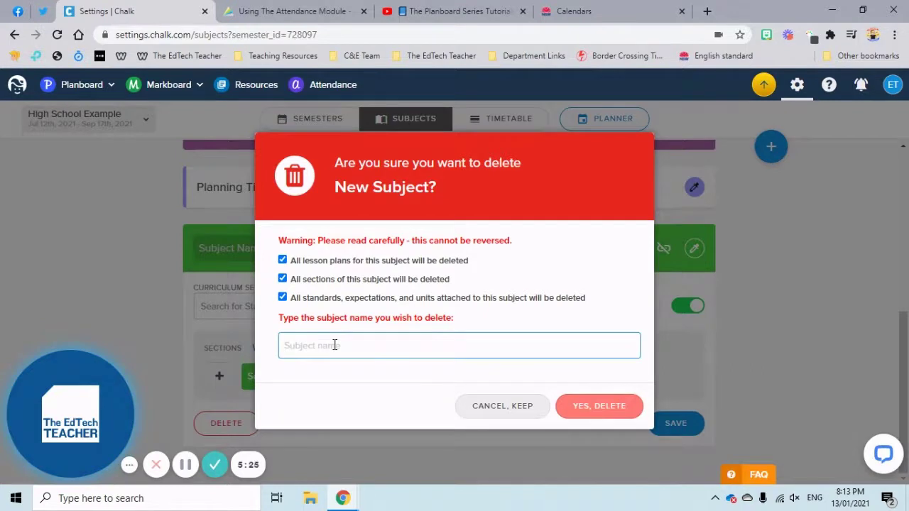
{"action": "type", "text": "New Subject"}
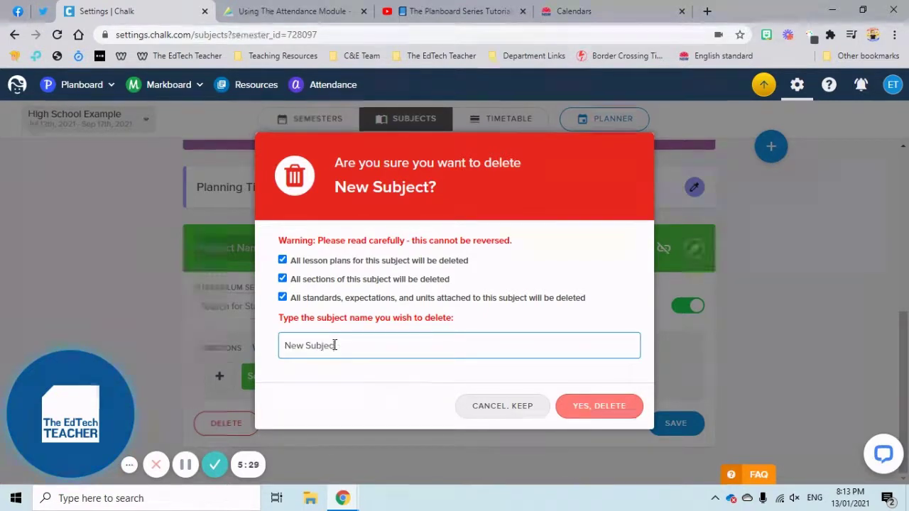
{"action": "left_click", "coordinate": [601, 411]}
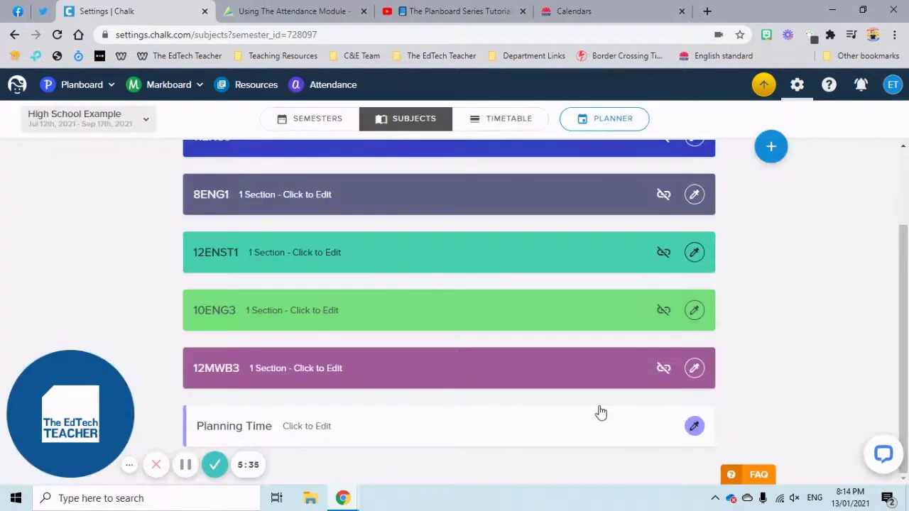
Add a non-teaching block named Recess 1 to the semester and save it
{"action": "left_click", "coordinate": [773, 150]}
{"action": "left_click", "coordinate": [775, 237]}
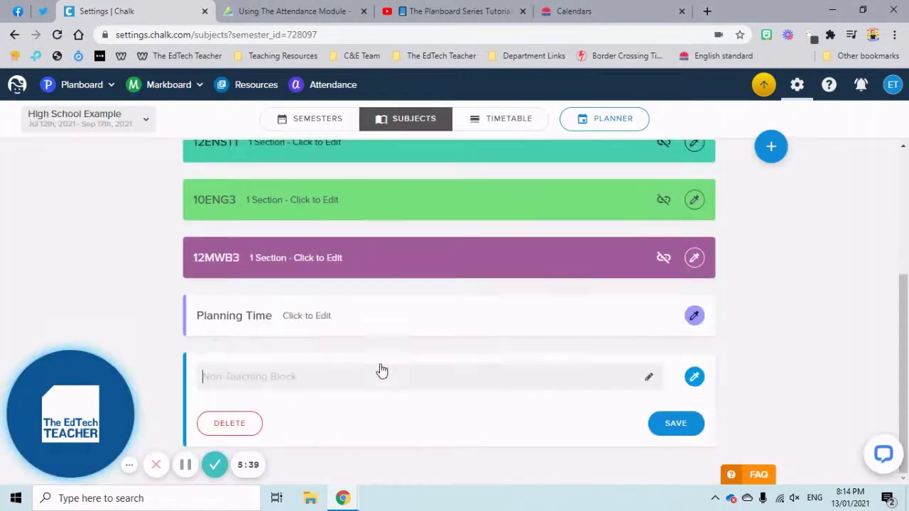
{"action": "type", "text": "Re"}
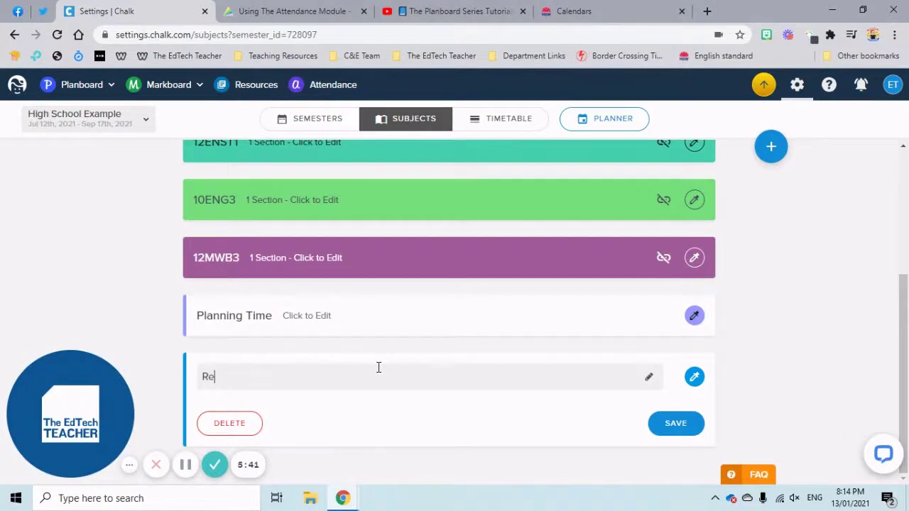
{"action": "type", "text": "cess 1"}
{"action": "left_click", "coordinate": [660, 423]}
{"action": "left_click", "coordinate": [675, 425]}
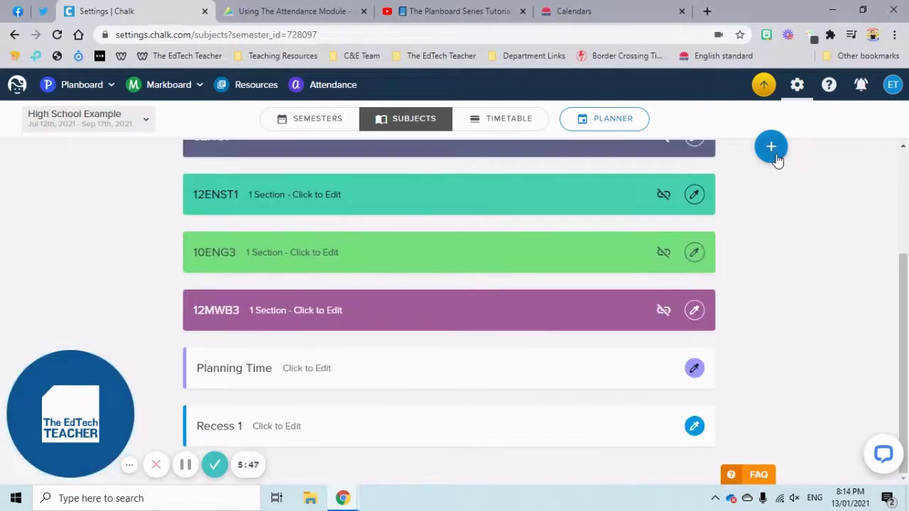
Add a non-teaching block named Recess 2 to the semester and save it
{"action": "left_click", "coordinate": [771, 147]}
{"action": "left_click", "coordinate": [764, 233]}
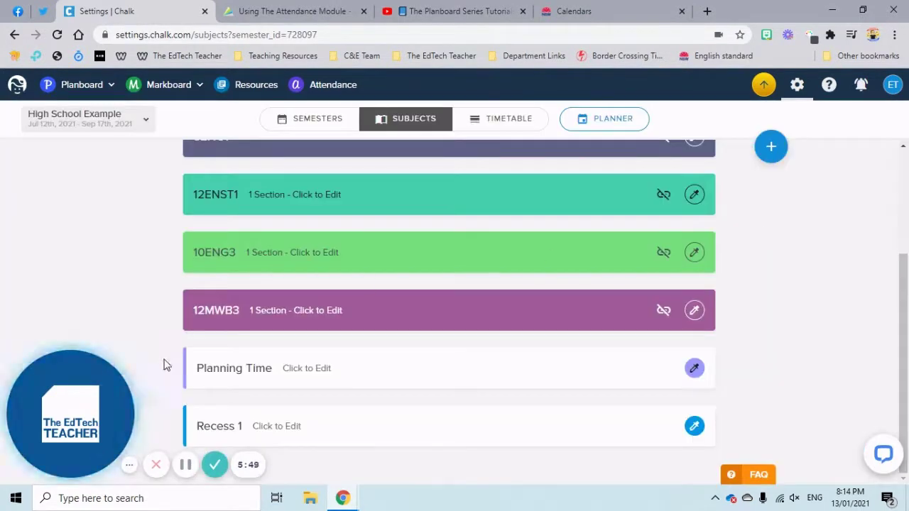
{"action": "type", "text": "Recess 2"}
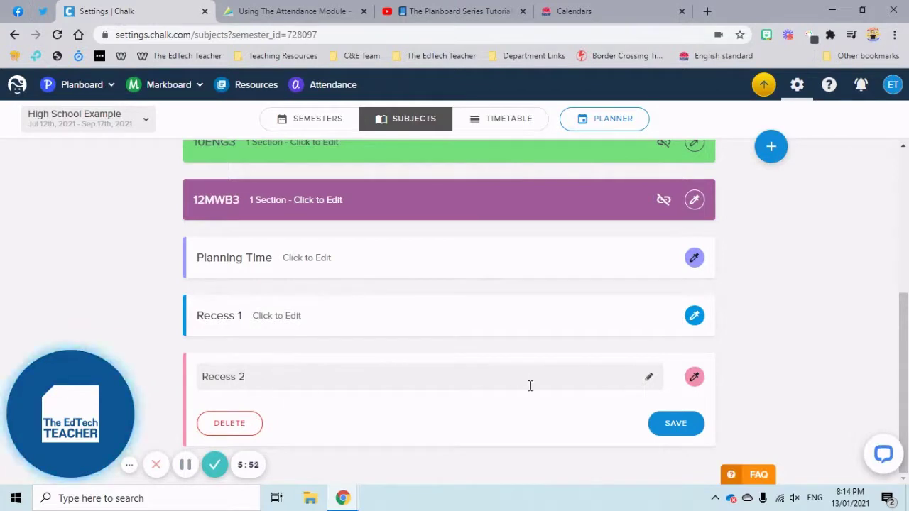
{"action": "left_click", "coordinate": [661, 430]}
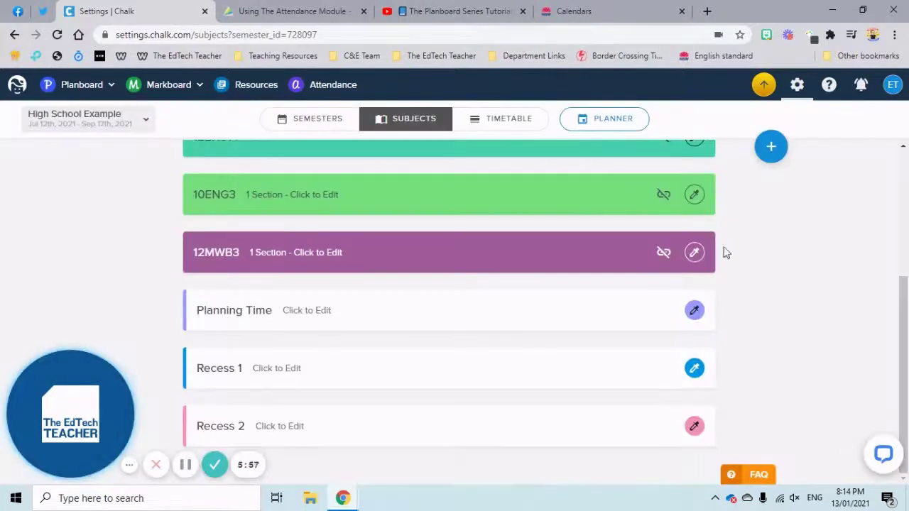
Add a non-teaching block named Lunch to the semester and save it
{"action": "type", "text": "Lunch"}
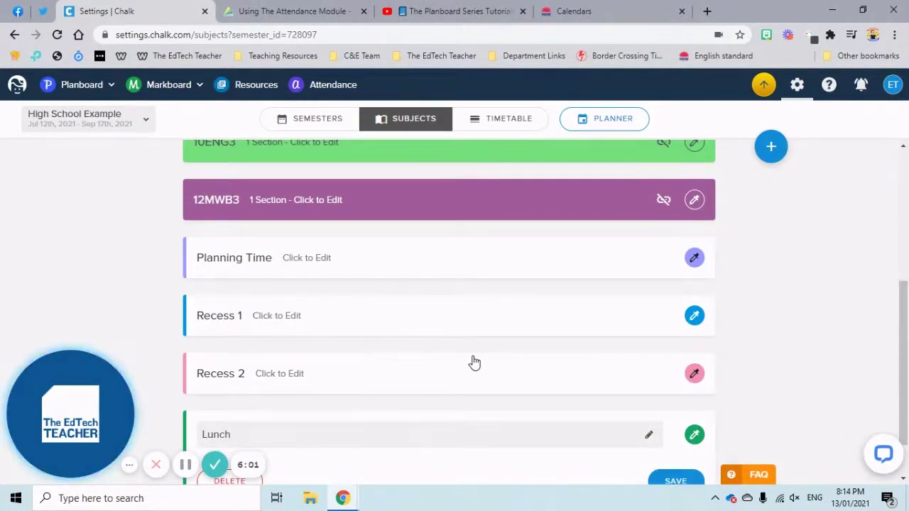
{"action": "scroll", "coordinate": [471, 362], "scroll_direction": "down", "scroll_amount": 1}
{"action": "left_click", "coordinate": [677, 423]}
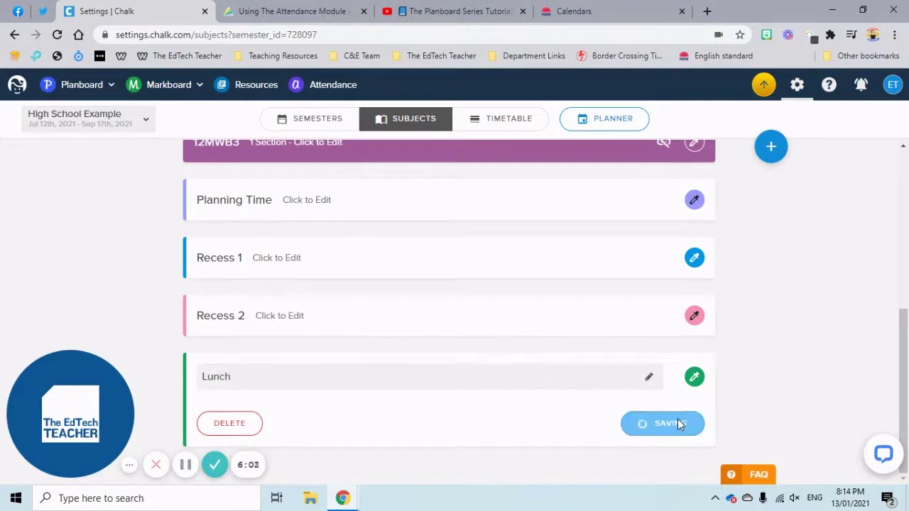
Add a non-teaching block named Assembly to the semester and save it
{"action": "left_click", "coordinate": [778, 153]}
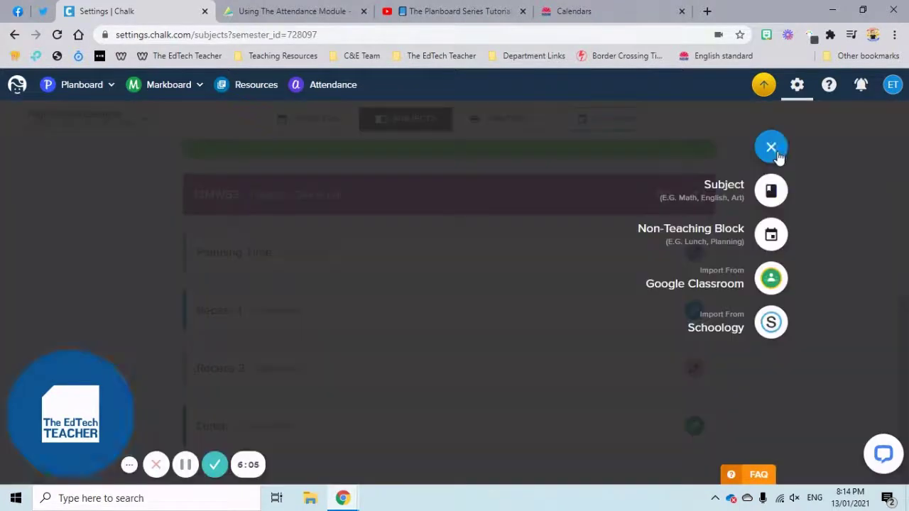
{"action": "left_click", "coordinate": [772, 237]}
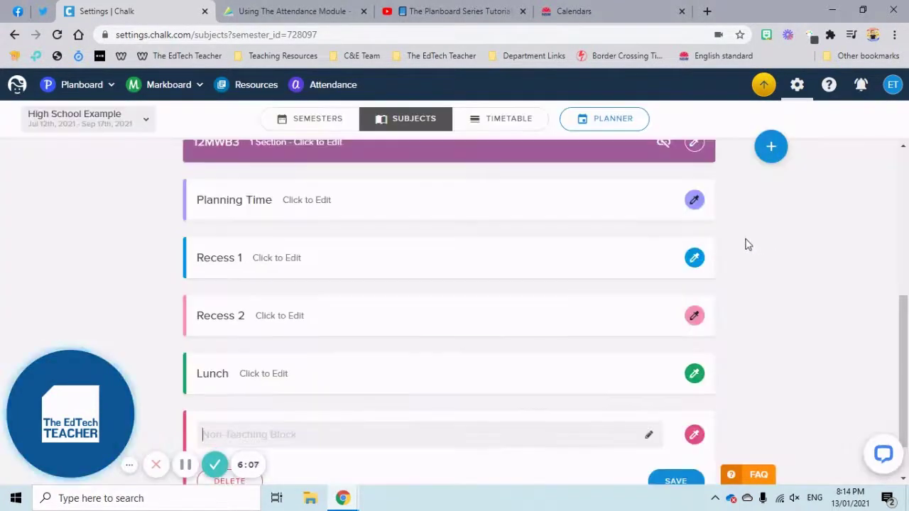
{"action": "type", "text": "A"}
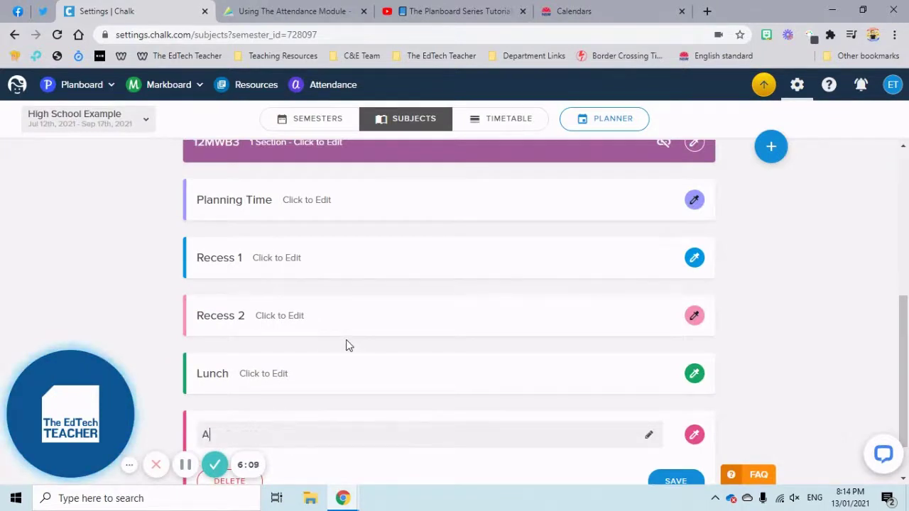
{"action": "type", "text": "ssembly"}
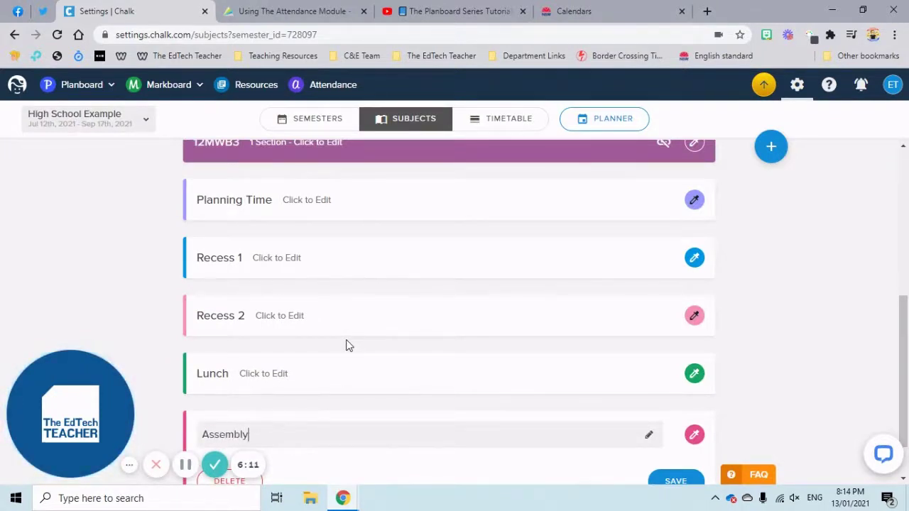
{"action": "scroll", "coordinate": [411, 355], "scroll_direction": "down", "scroll_amount": 1}
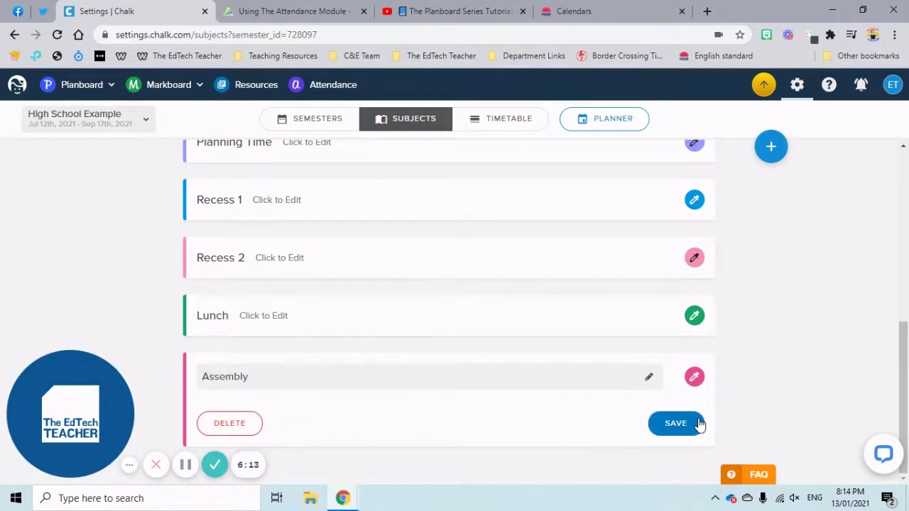
{"action": "left_click", "coordinate": [684, 420]}
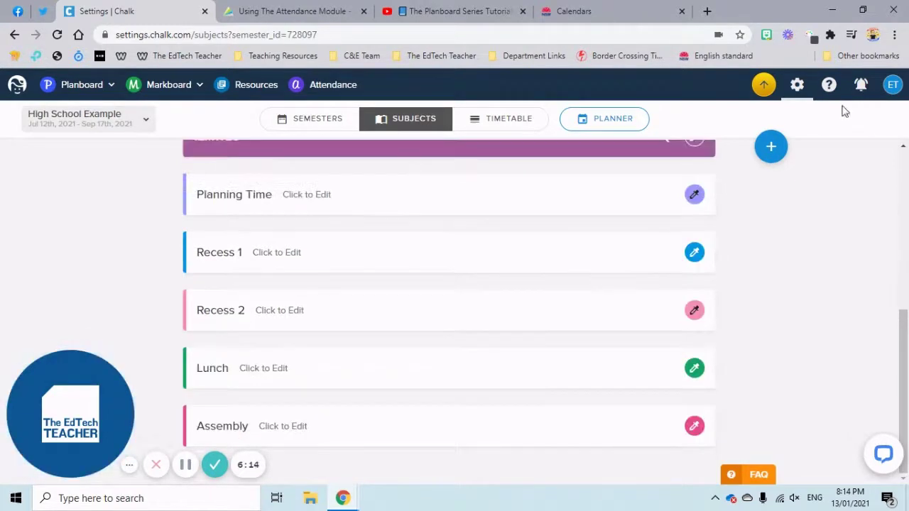
Add a non-teaching block named Sport to the semester and save it
{"action": "left_click", "coordinate": [774, 148]}
{"action": "left_click", "coordinate": [771, 234]}
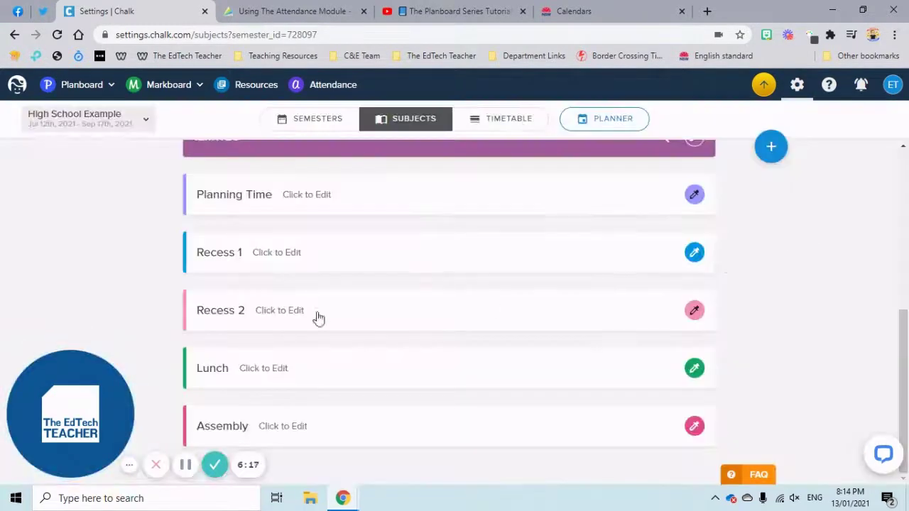
{"action": "scroll", "coordinate": [286, 339], "scroll_direction": "down", "scroll_amount": 2}
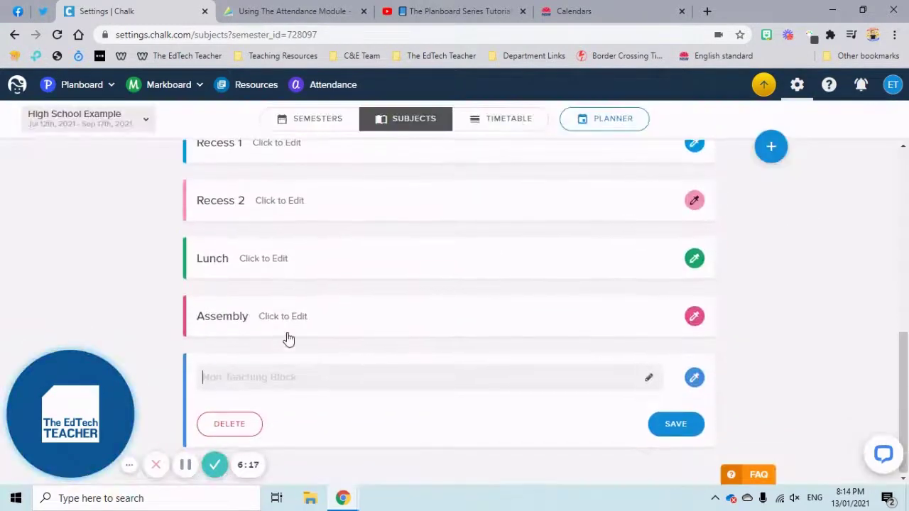
{"action": "left_click", "coordinate": [252, 380]}
{"action": "type", "text": "Sport"}
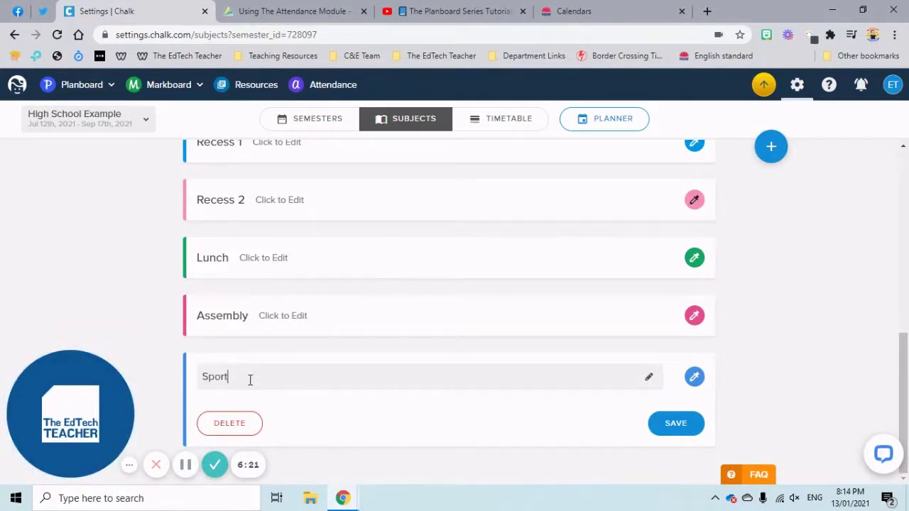
{"action": "key", "text": "Return"}
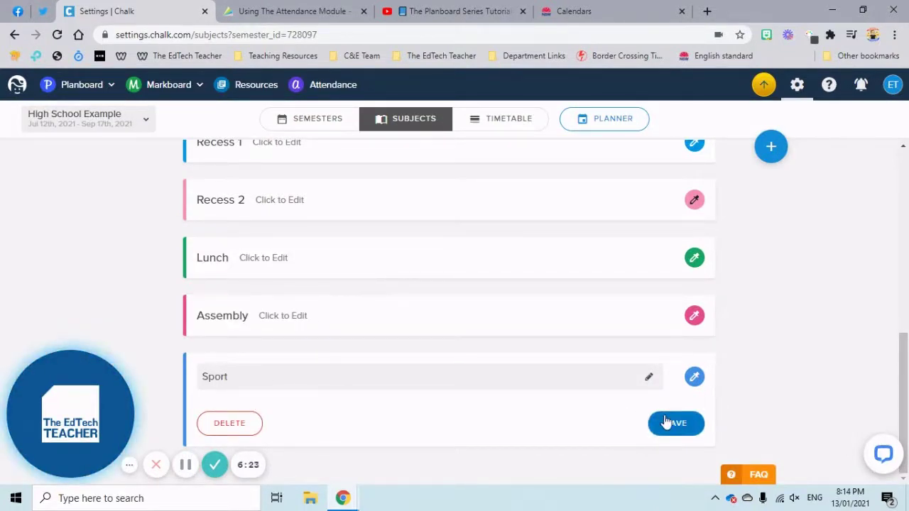
{"action": "left_click", "coordinate": [664, 422]}
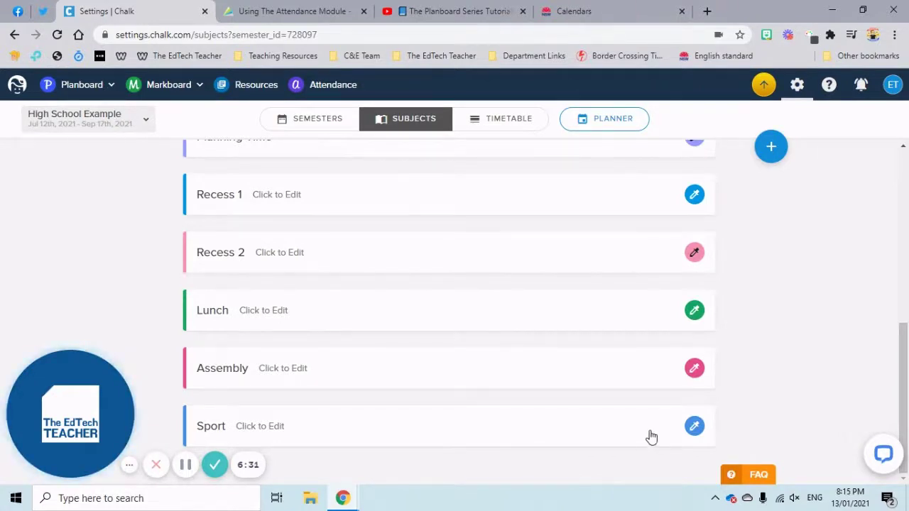
Open the semester's timetable and set the Recess 1 block to run from 10:30 am to 11:00 am
{"action": "scroll", "coordinate": [653, 428], "scroll_direction": "up", "scroll_amount": 15}
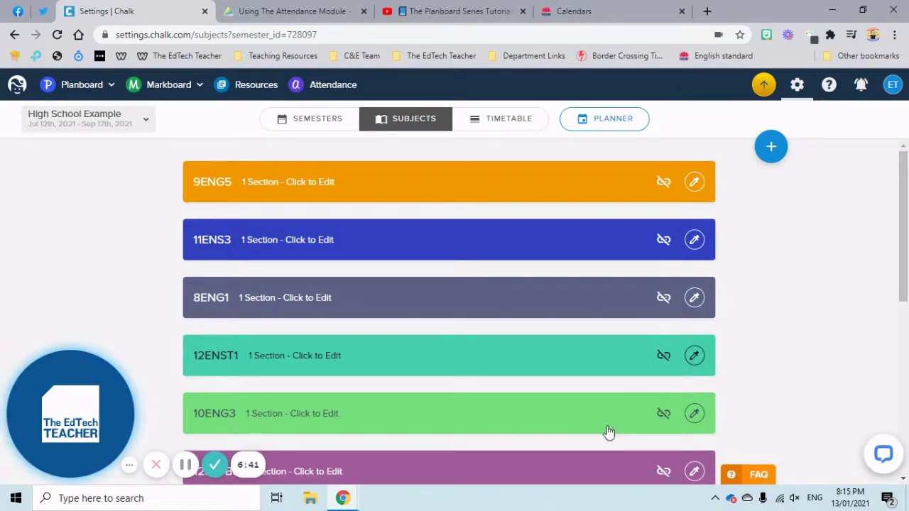
{"action": "left_click", "coordinate": [515, 129]}
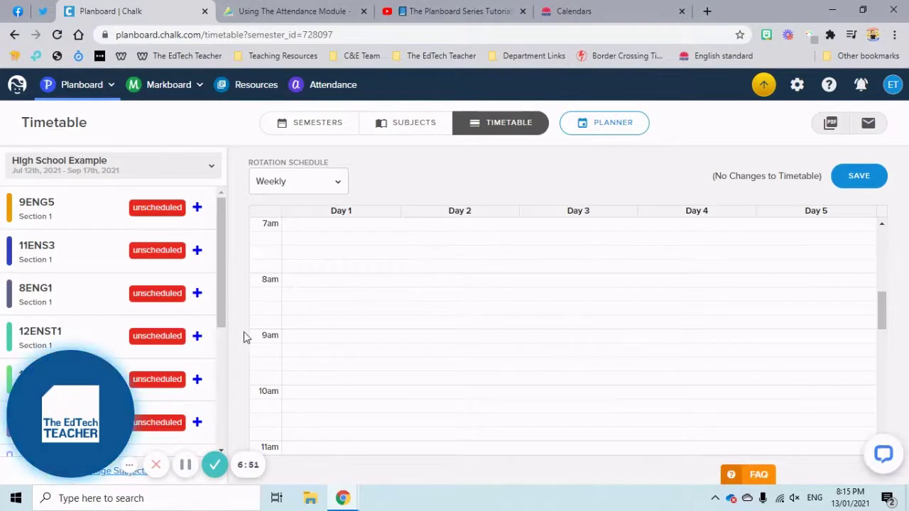
{"action": "scroll", "coordinate": [138, 304], "scroll_direction": "down", "scroll_amount": 5}
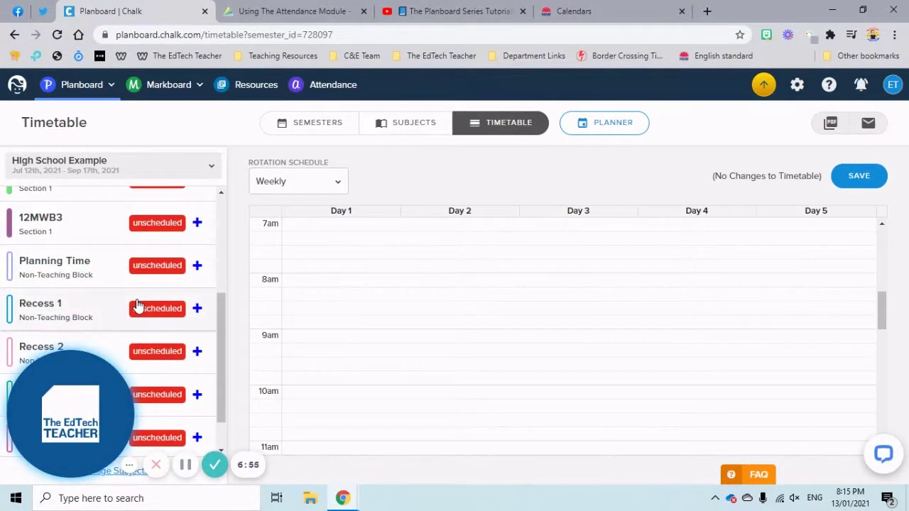
{"action": "left_click", "coordinate": [83, 309]}
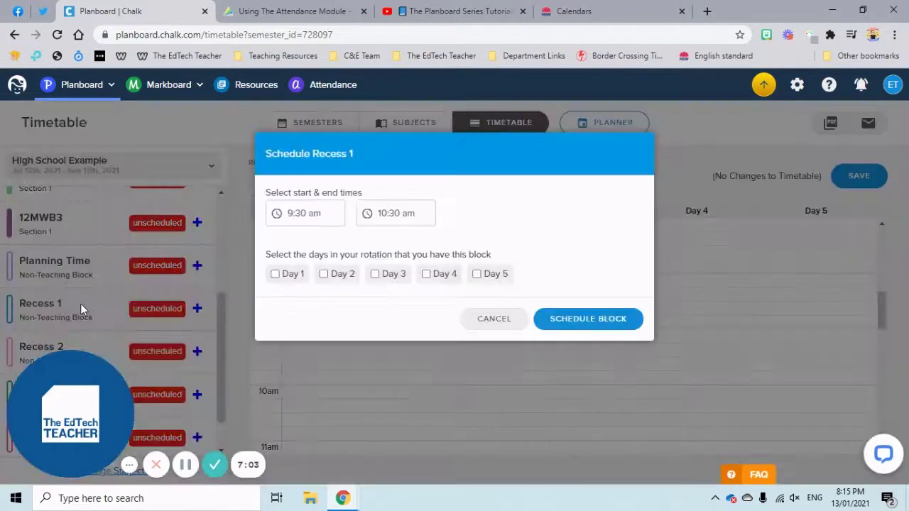
{"action": "left_click", "coordinate": [311, 213]}
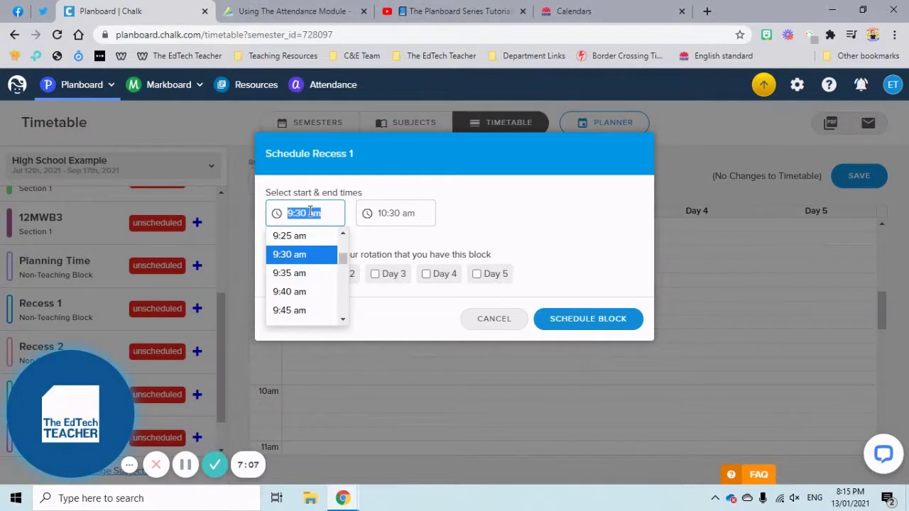
{"action": "type", "text": "10."}
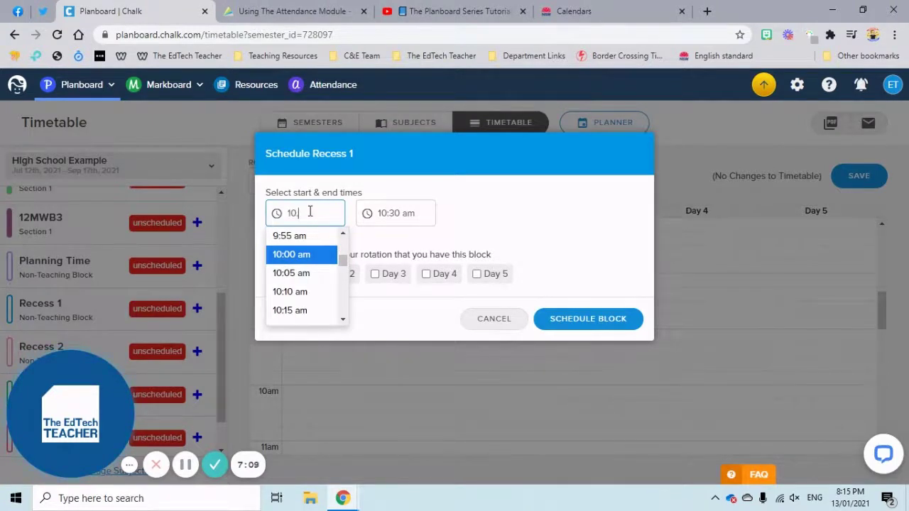
{"action": "type", "text": ":30"}
{"action": "key", "text": "Tab"}
{"action": "type", "text": "110"}
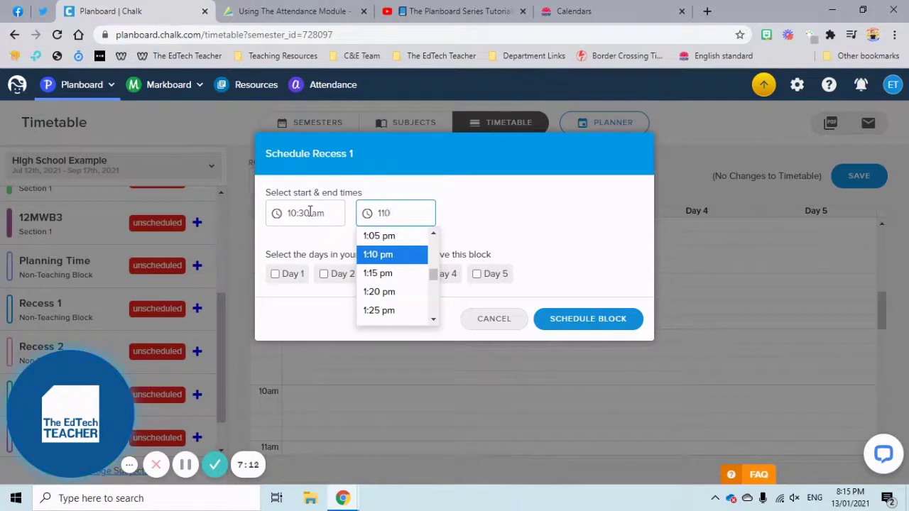
{"action": "key", "text": "BackSpace"}
{"action": "type", "text": ":00 "}
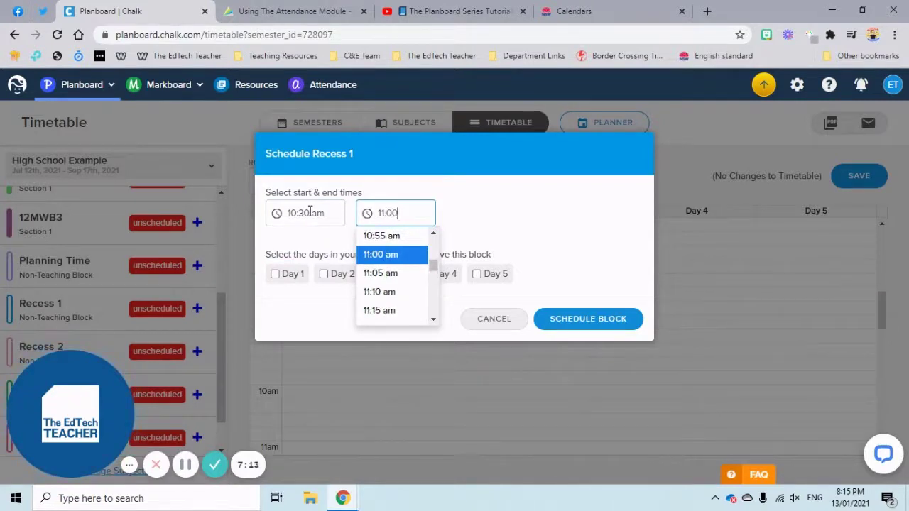
{"action": "type", "text": "am"}
{"action": "left_click", "coordinate": [367, 240]}
Select Day 1 through Day 5 for Recess 1 and schedule the block
{"action": "left_click", "coordinate": [323, 275]}
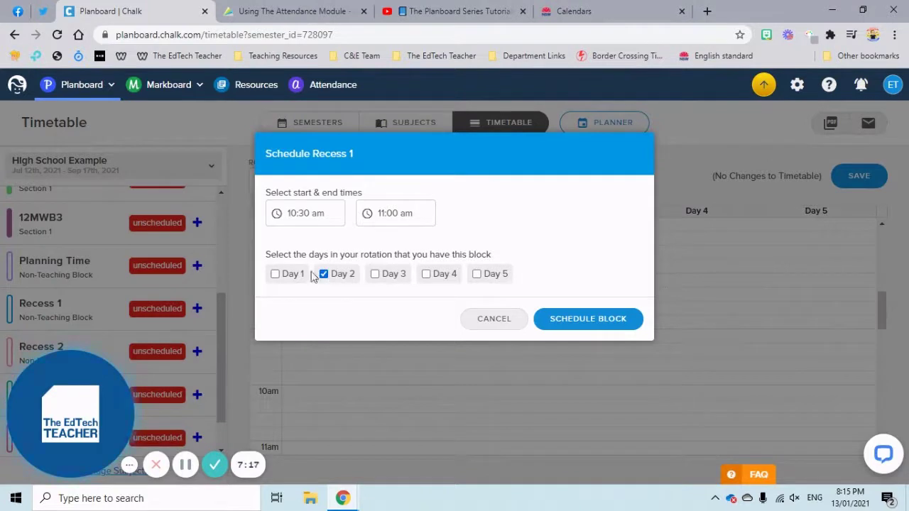
{"action": "left_click", "coordinate": [294, 276]}
{"action": "left_click", "coordinate": [376, 275]}
{"action": "left_click", "coordinate": [424, 275]}
{"action": "left_click", "coordinate": [495, 275]}
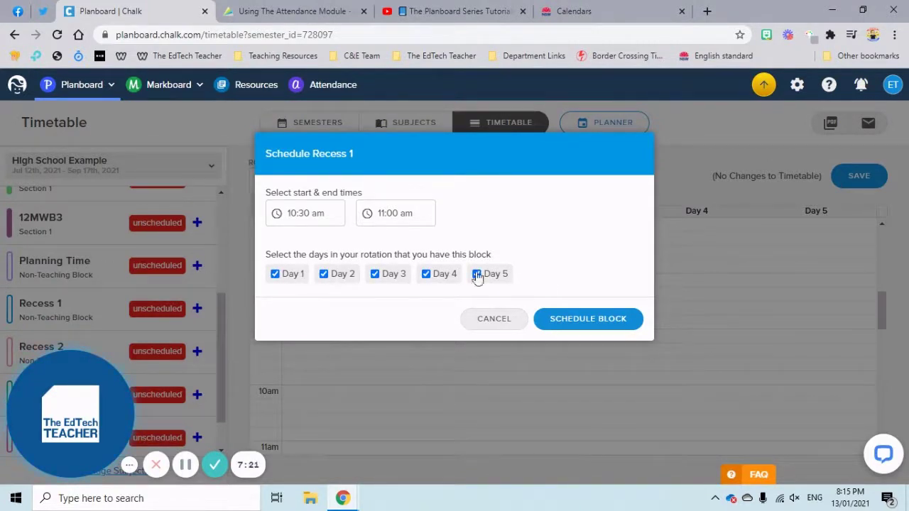
{"action": "left_click", "coordinate": [609, 327]}
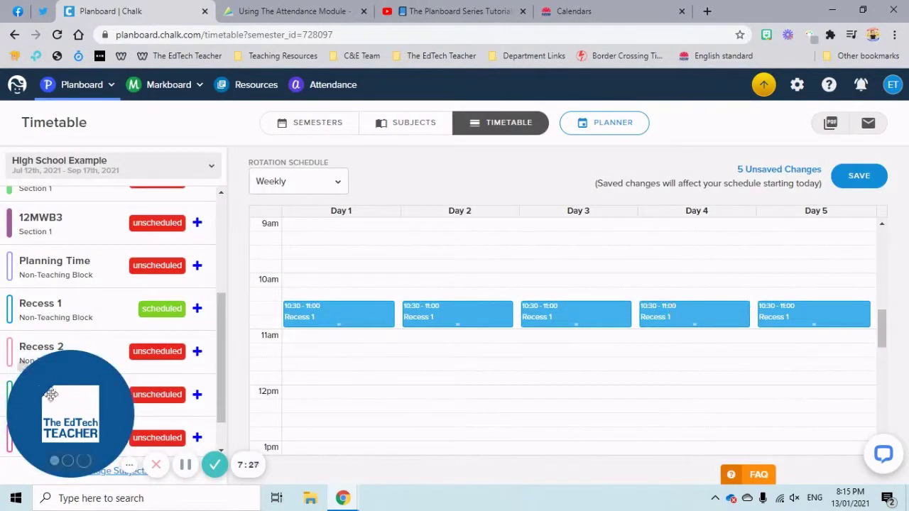
Schedule the Lunch block from 12:30 pm to 1:30 pm on Day 1 through Day 5
{"action": "scroll", "coordinate": [138, 329], "scroll_direction": "down", "scroll_amount": 1}
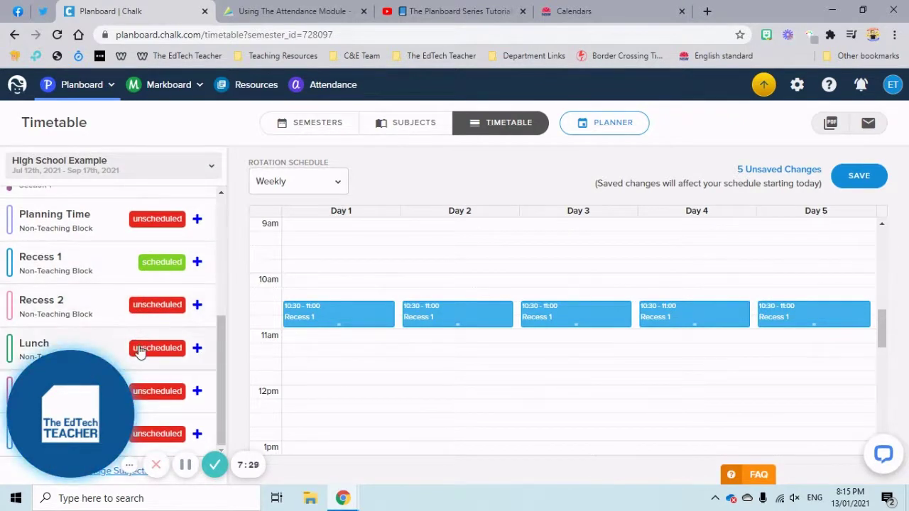
{"action": "left_click", "coordinate": [139, 345]}
{"action": "left_click", "coordinate": [318, 214]}
{"action": "triple_click", "coordinate": [318, 214]}
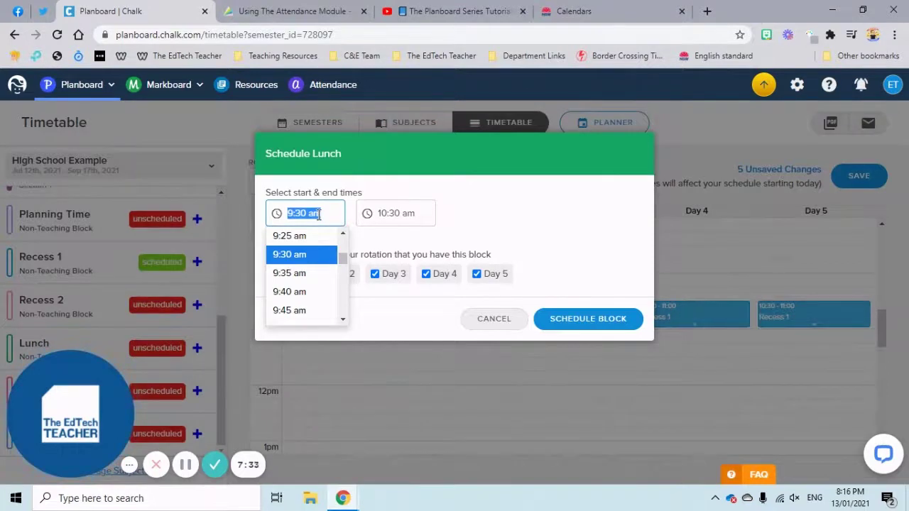
{"action": "type", "text": "12."}
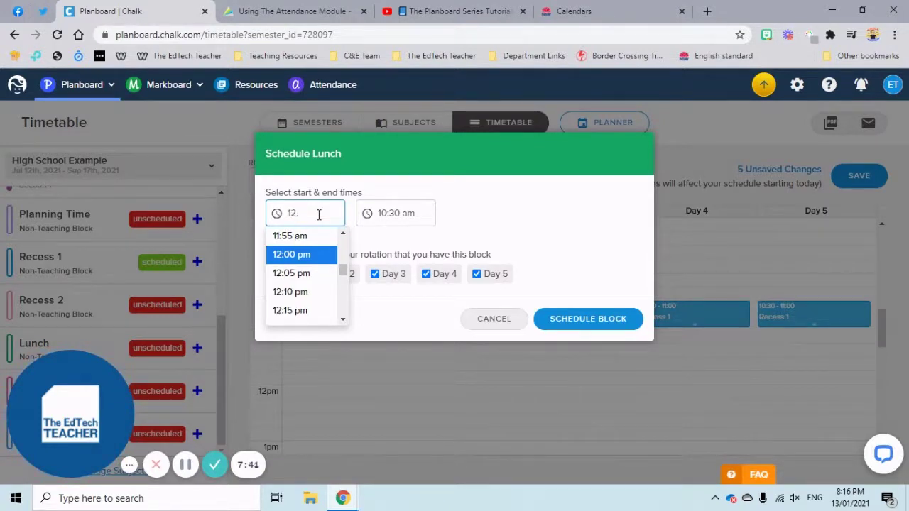
{"action": "type", "text": "2:30"}
{"action": "key", "text": "Tab"}
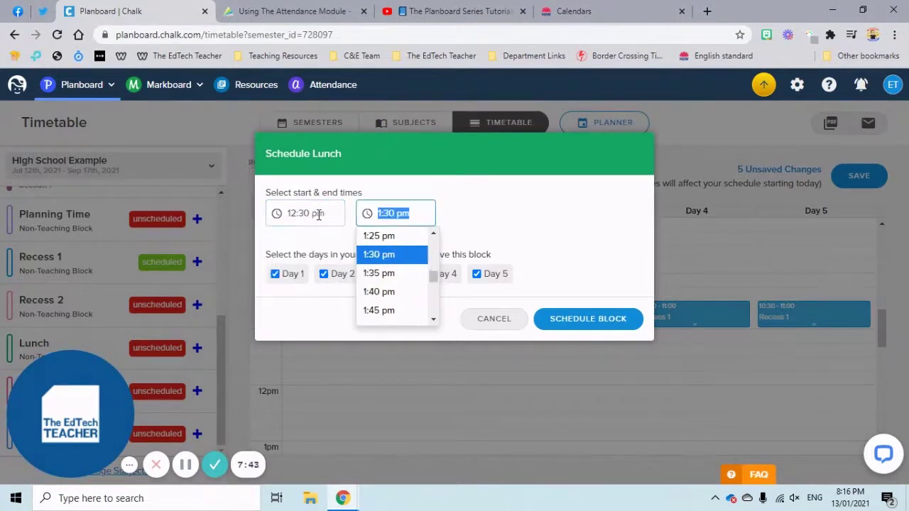
{"action": "type", "text": "1.30pm"}
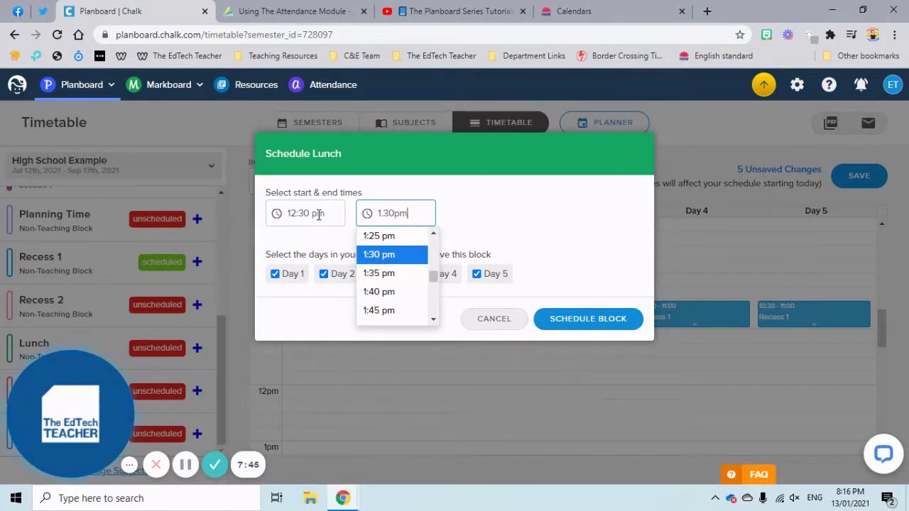
{"action": "left_click", "coordinate": [493, 228]}
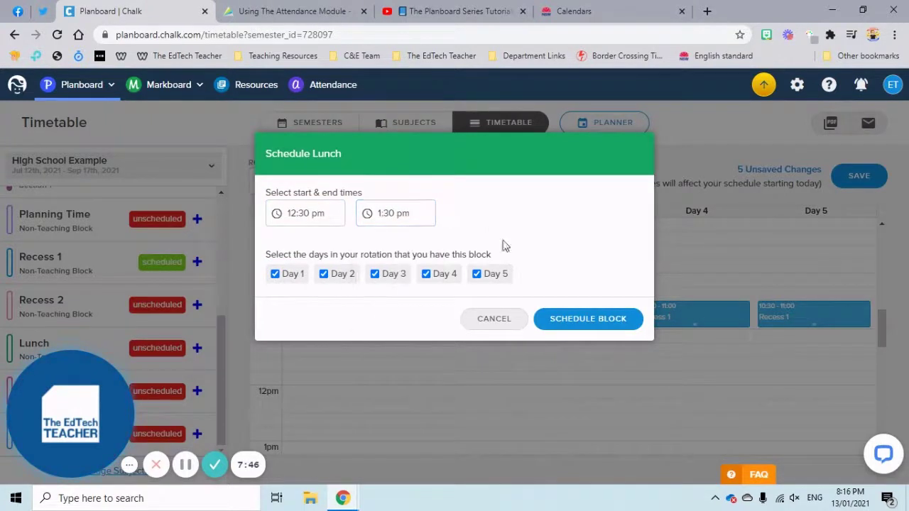
{"action": "left_click", "coordinate": [582, 320]}
Schedule the Recess 2 block from 2:30 pm to 2:50 pm on Day 1 through Day 5
{"action": "scroll", "coordinate": [533, 341], "scroll_direction": "down", "scroll_amount": 3}
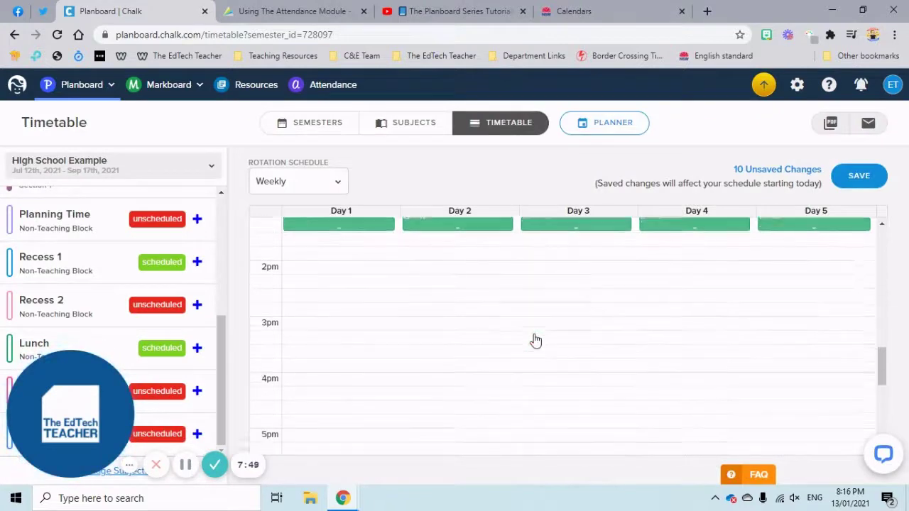
{"action": "scroll", "coordinate": [537, 340], "scroll_direction": "up", "scroll_amount": 1}
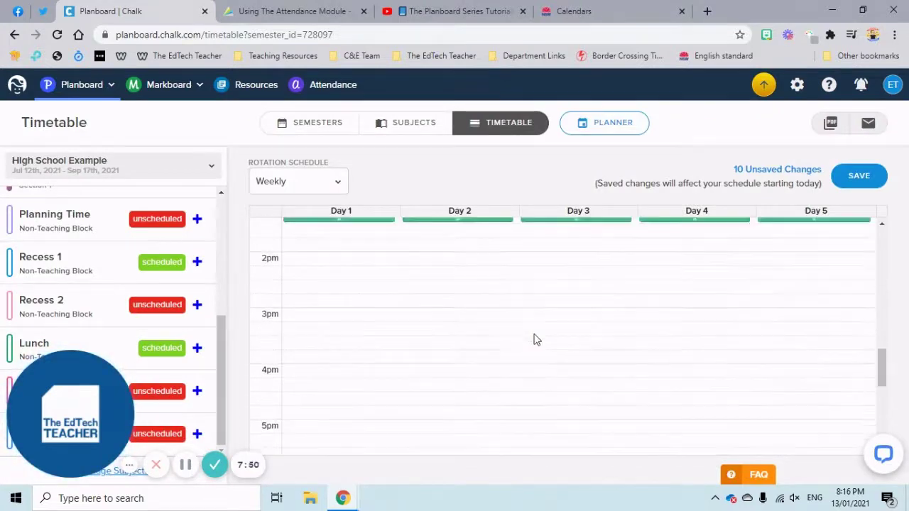
{"action": "left_click", "coordinate": [117, 302]}
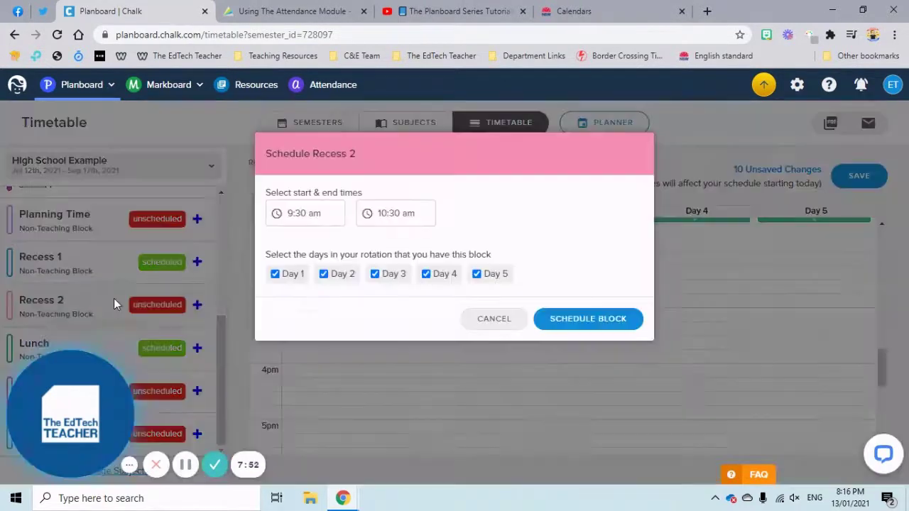
{"action": "left_click", "coordinate": [309, 206]}
{"action": "triple_click", "coordinate": [309, 206]}
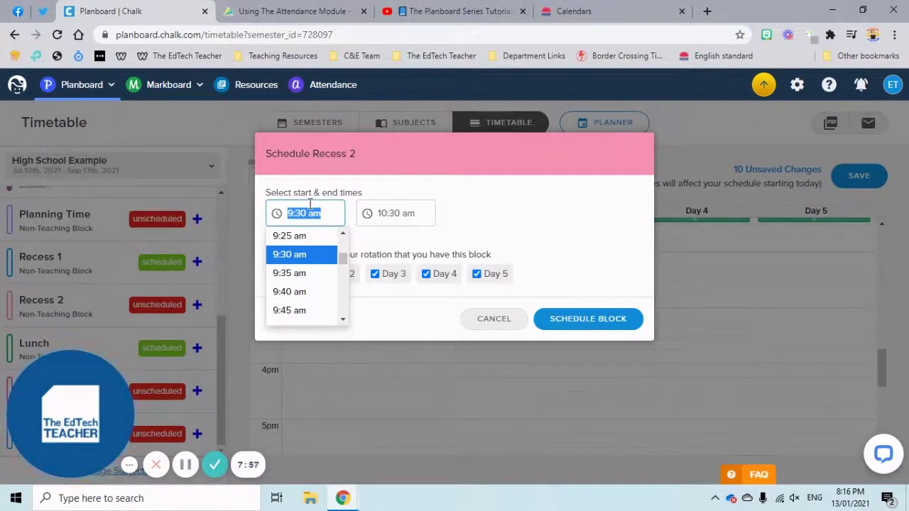
{"action": "type", "text": "2.30"}
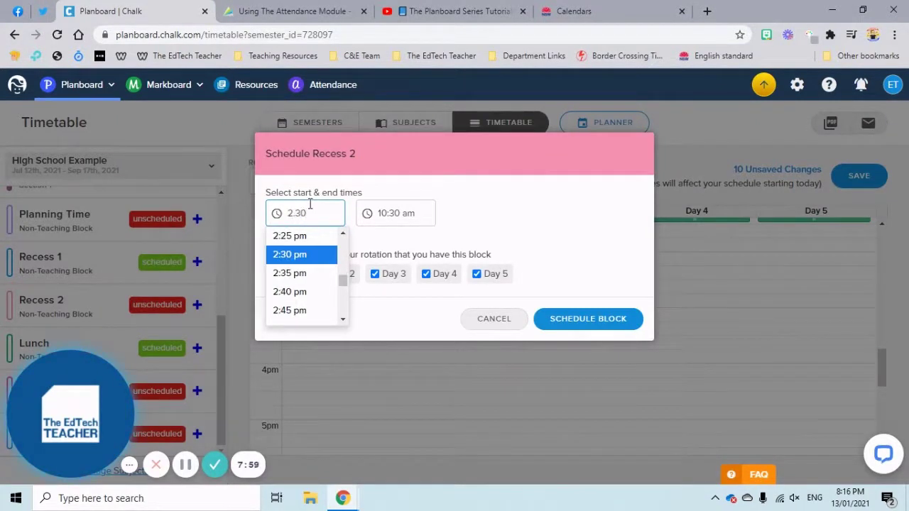
{"action": "key", "text": "Tab"}
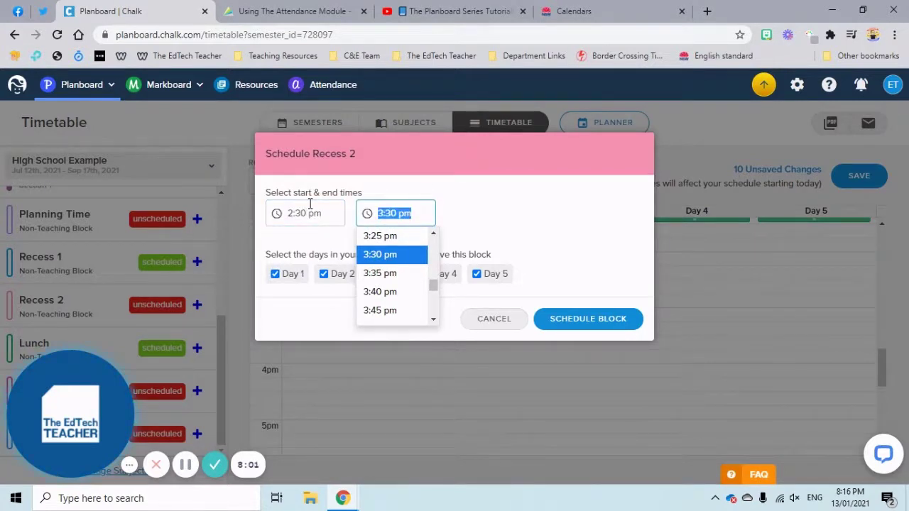
{"action": "type", "text": "2"}
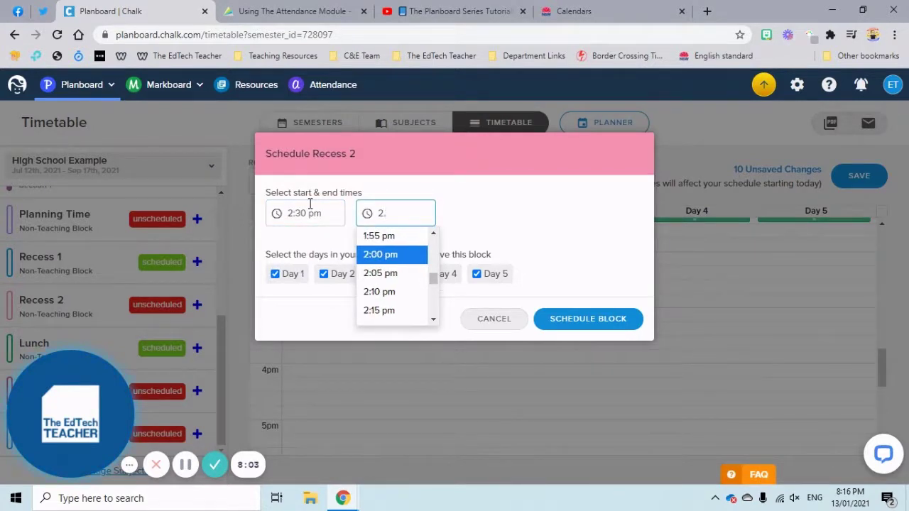
{"action": "type", "text": ".50"}
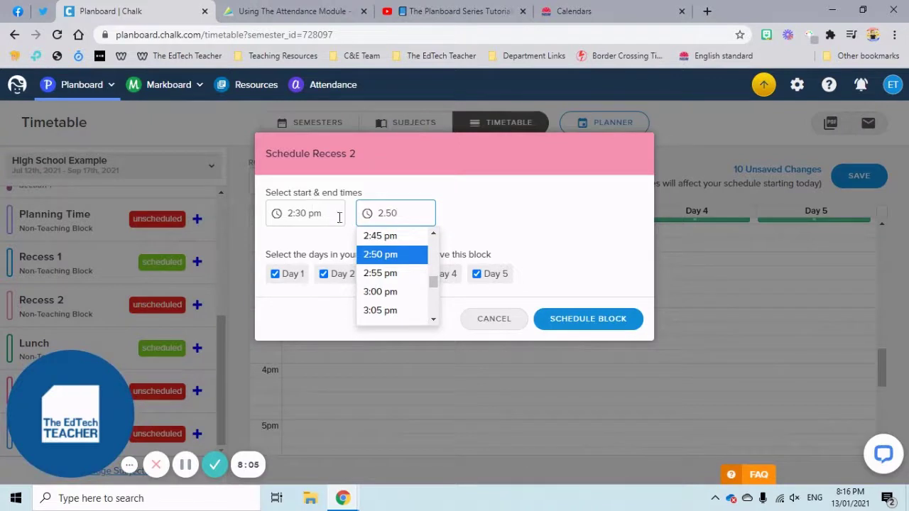
{"action": "left_click", "coordinate": [514, 231]}
{"action": "left_click", "coordinate": [579, 324]}
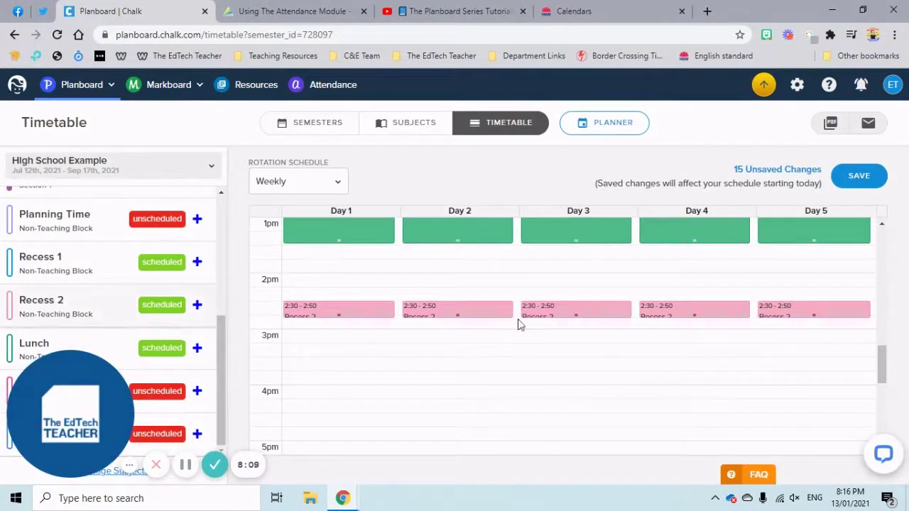
Change the timetable's rotation schedule to 2 Weeks, then view Week 2 and return to Week 1
{"action": "mouse_move", "coordinate": [746, 318]}
{"action": "scroll", "coordinate": [747, 318], "scroll_direction": "up", "scroll_amount": 4}
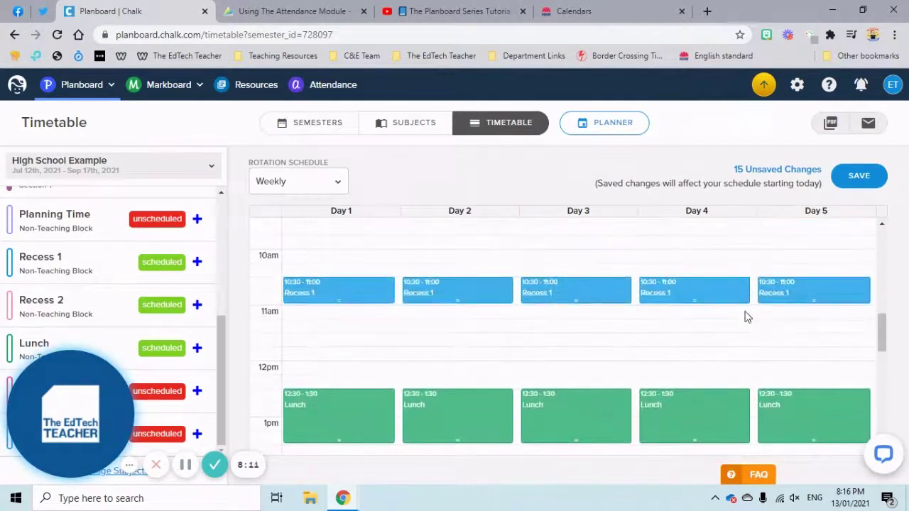
{"action": "scroll", "coordinate": [146, 270], "scroll_direction": "up", "scroll_amount": 5}
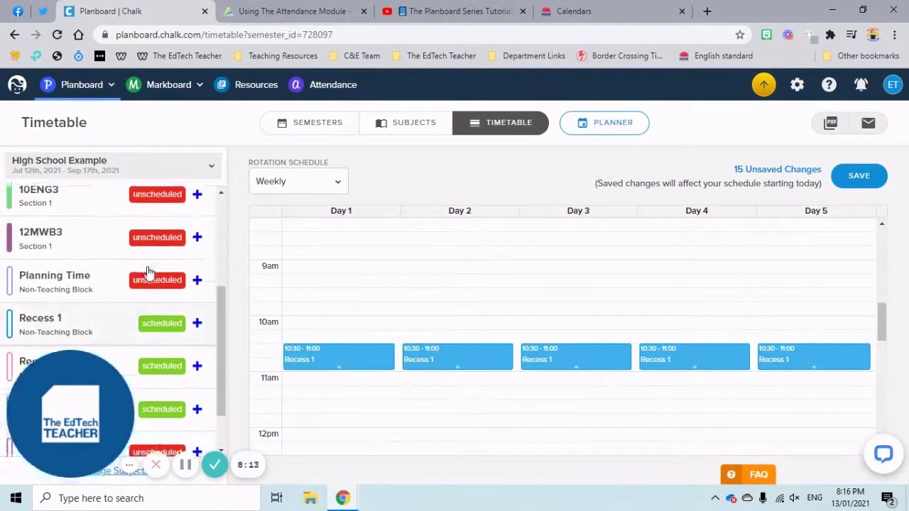
{"action": "scroll", "coordinate": [147, 272], "scroll_direction": "up", "scroll_amount": 1}
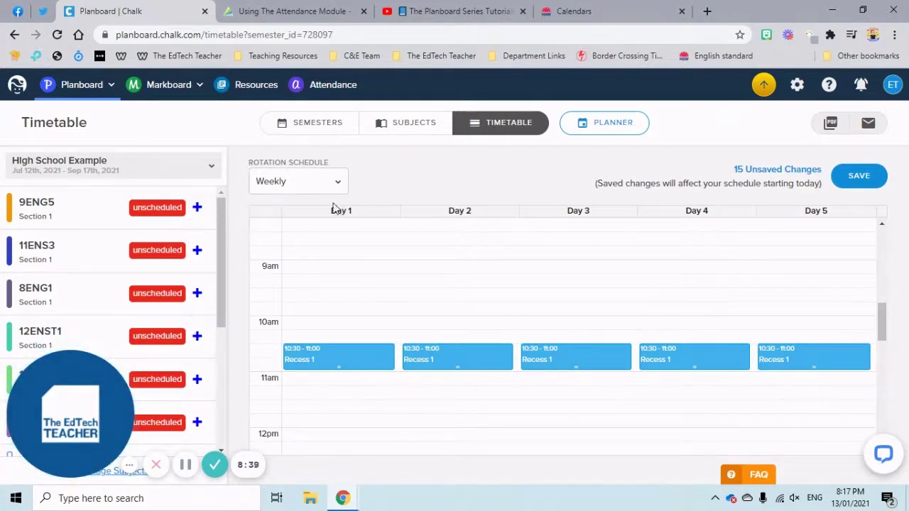
{"action": "left_click", "coordinate": [347, 183]}
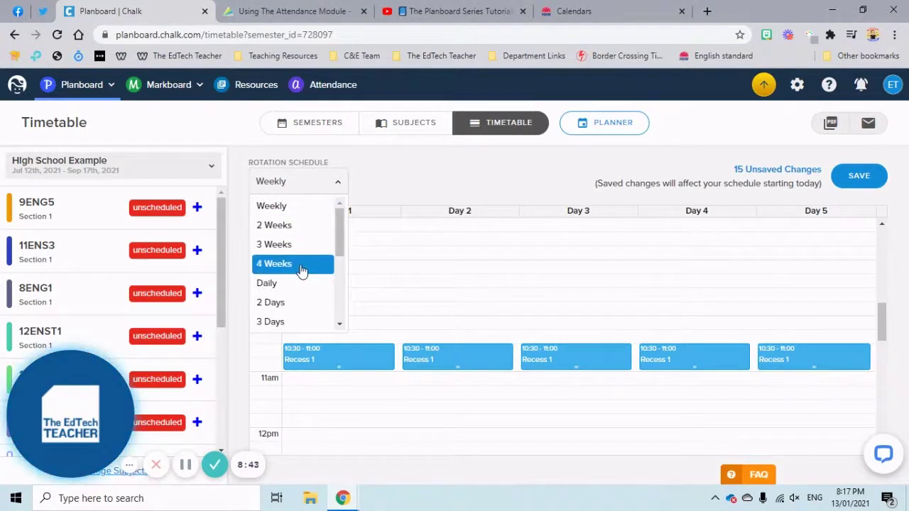
{"action": "scroll", "coordinate": [308, 289], "scroll_direction": "down", "scroll_amount": 3}
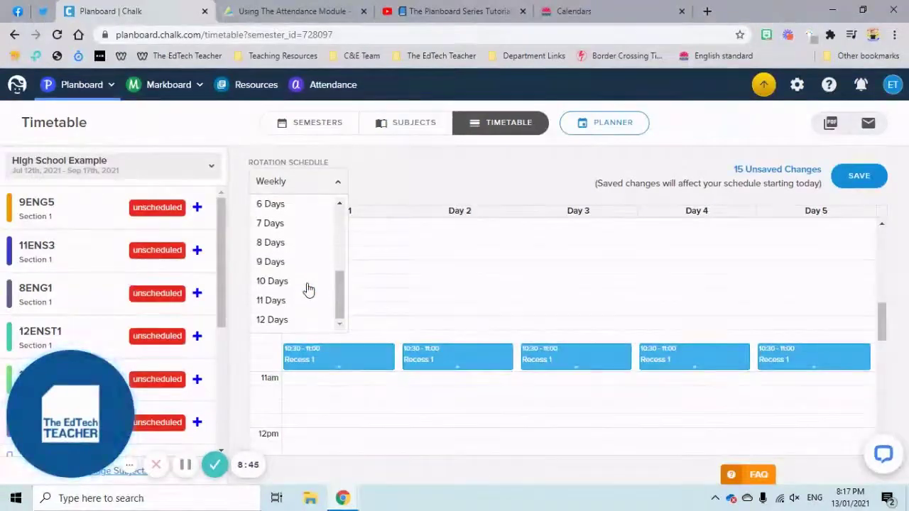
{"action": "scroll", "coordinate": [309, 288], "scroll_direction": "up", "scroll_amount": 3}
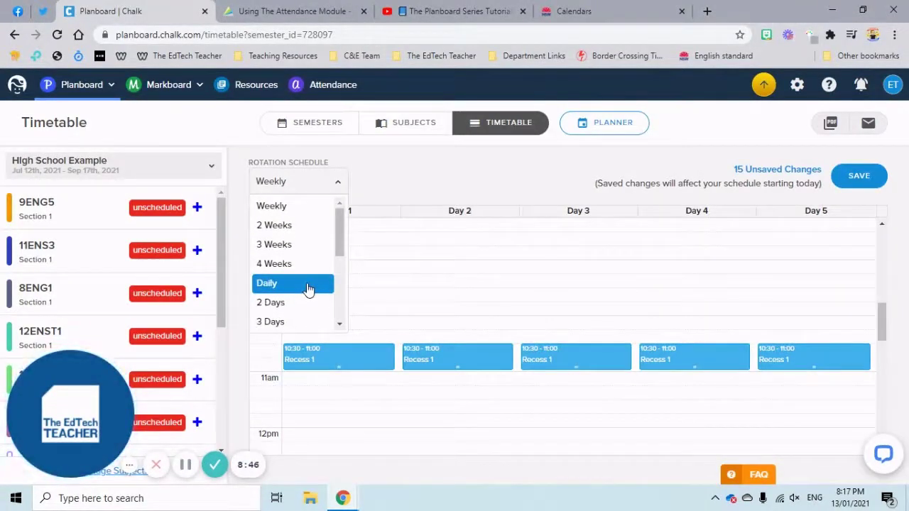
{"action": "left_click", "coordinate": [317, 226]}
{"action": "scroll", "coordinate": [341, 312], "scroll_direction": "up", "scroll_amount": 2}
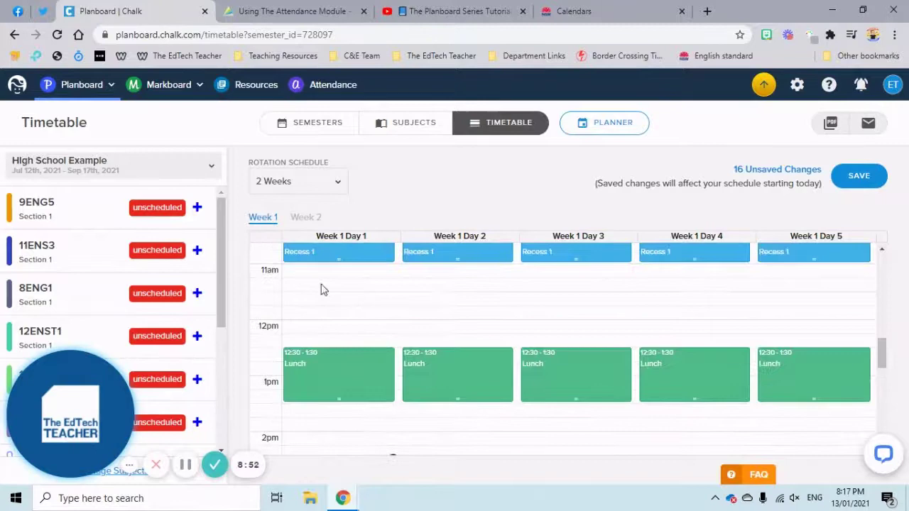
{"action": "left_click", "coordinate": [306, 217]}
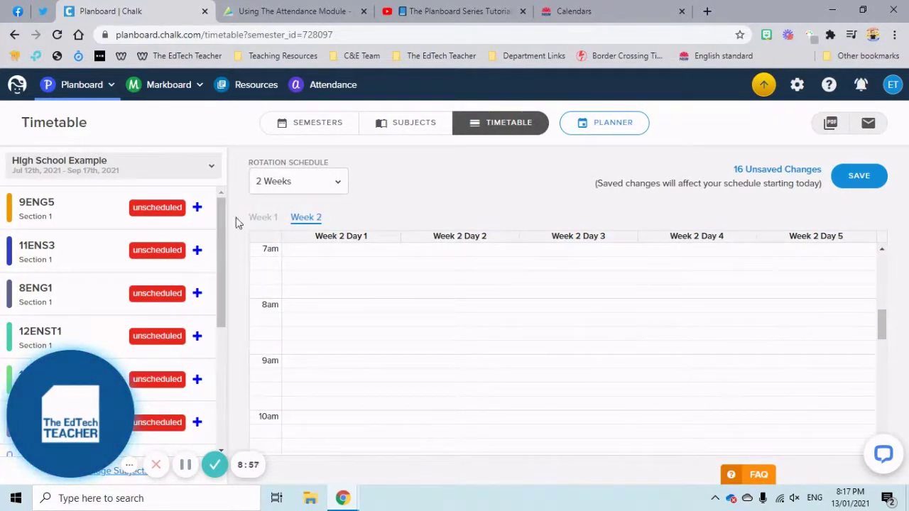
{"action": "left_click", "coordinate": [262, 220]}
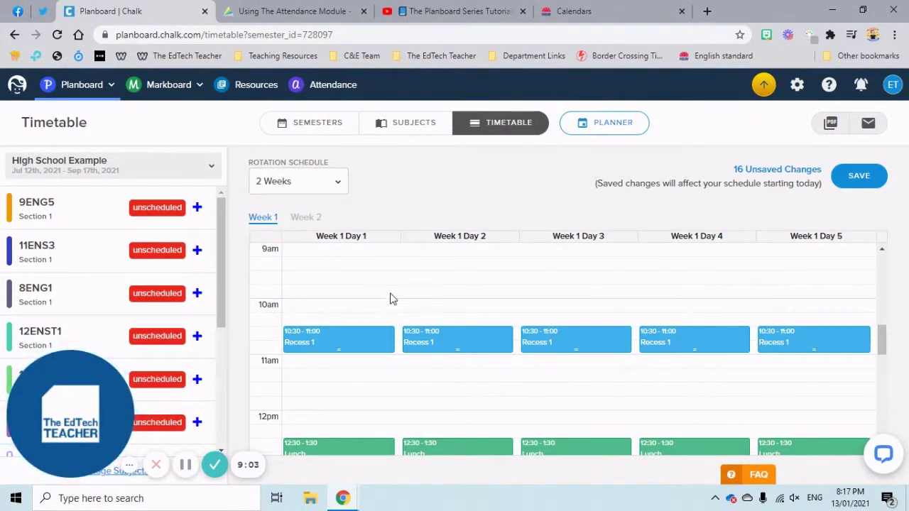
Open scheduling for the 9ENG5 class and deselect Day 1 through Day 5 in Week 1
{"action": "left_click", "coordinate": [150, 208]}
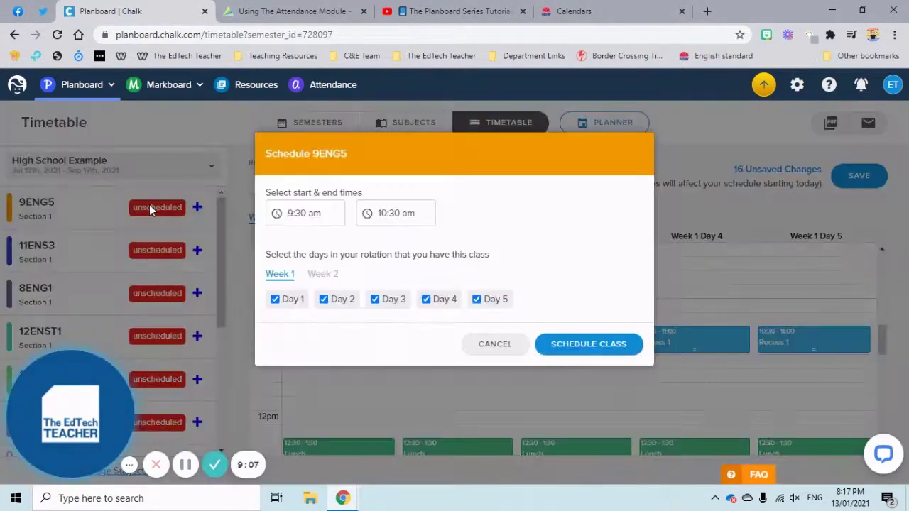
{"action": "left_click", "coordinate": [338, 299]}
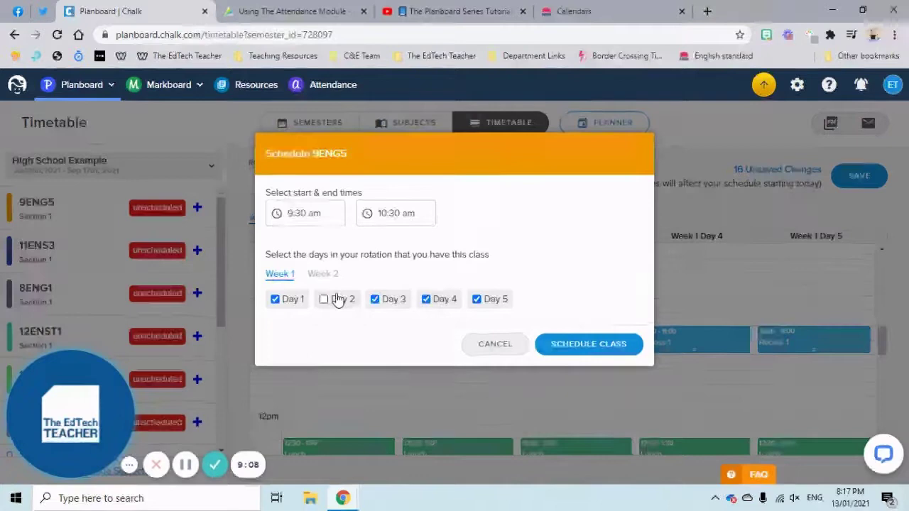
{"action": "left_click", "coordinate": [400, 303]}
{"action": "left_click", "coordinate": [442, 304]}
{"action": "left_click", "coordinate": [485, 301]}
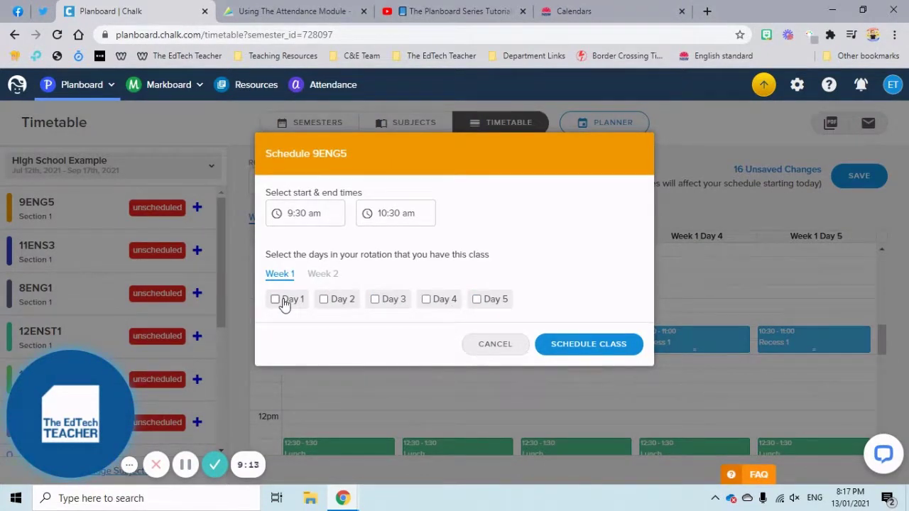
Schedule 9ENG5 from 9:00 am to 10:30 am on Week 1 Day 1
{"action": "left_click", "coordinate": [312, 216]}
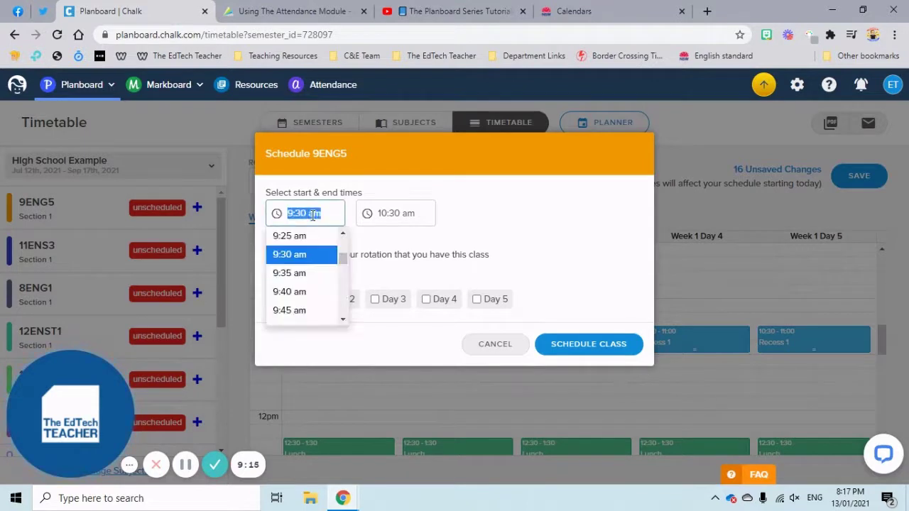
{"action": "type", "text": "9.00am"}
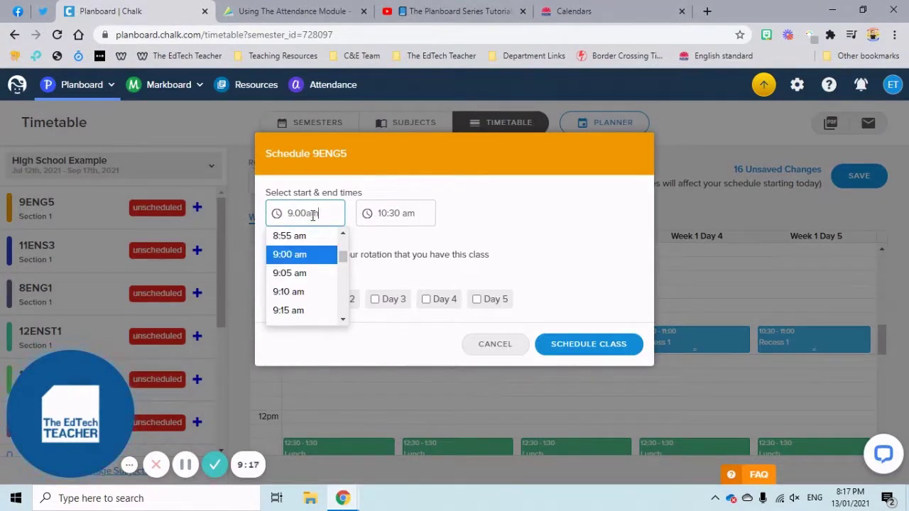
{"action": "key", "text": "Tab"}
{"action": "type", "text": "10"}
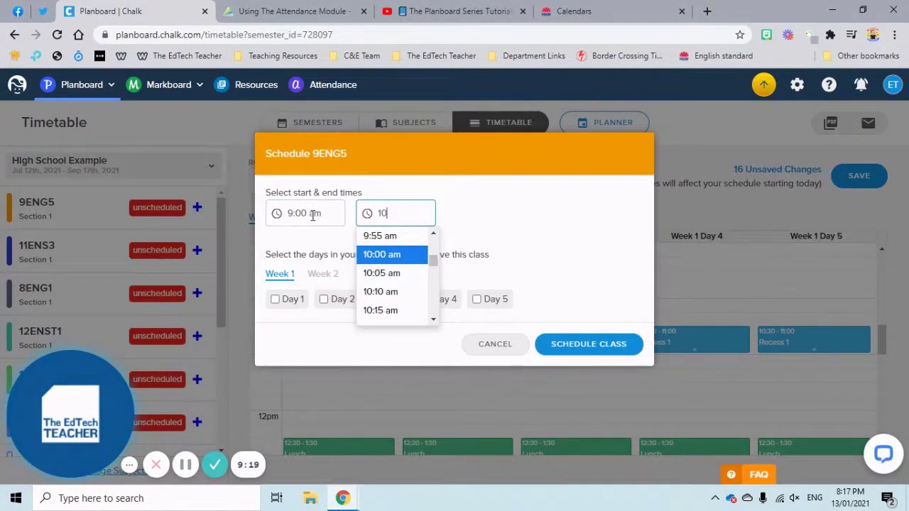
{"action": "type", "text": ".30"}
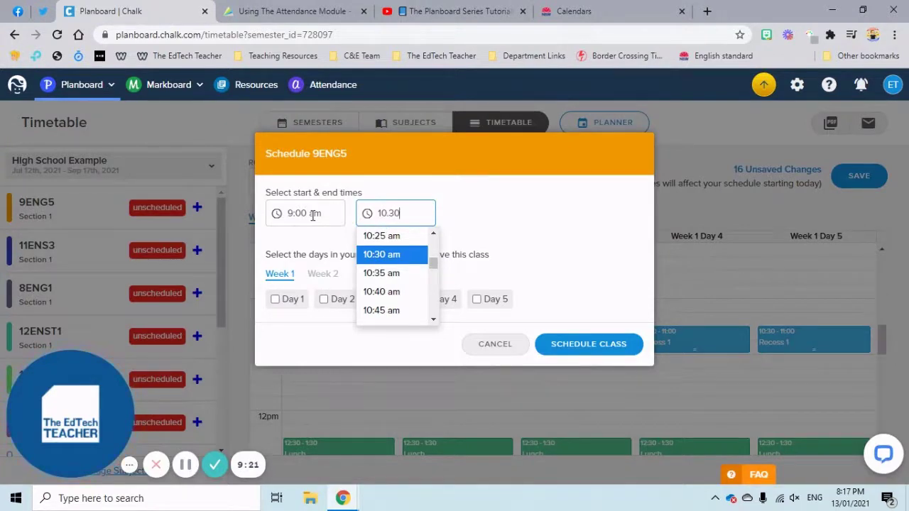
{"action": "left_click", "coordinate": [524, 208]}
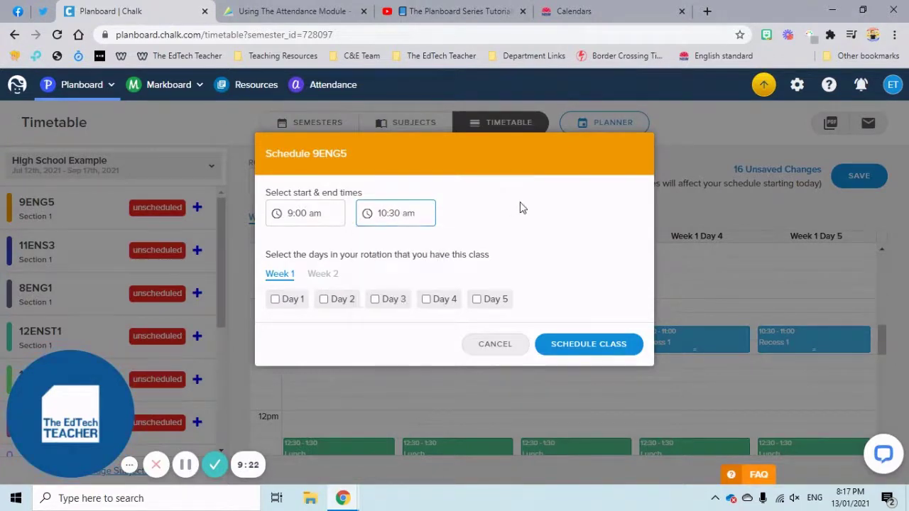
{"action": "left_click", "coordinate": [294, 299]}
{"action": "left_click", "coordinate": [587, 344]}
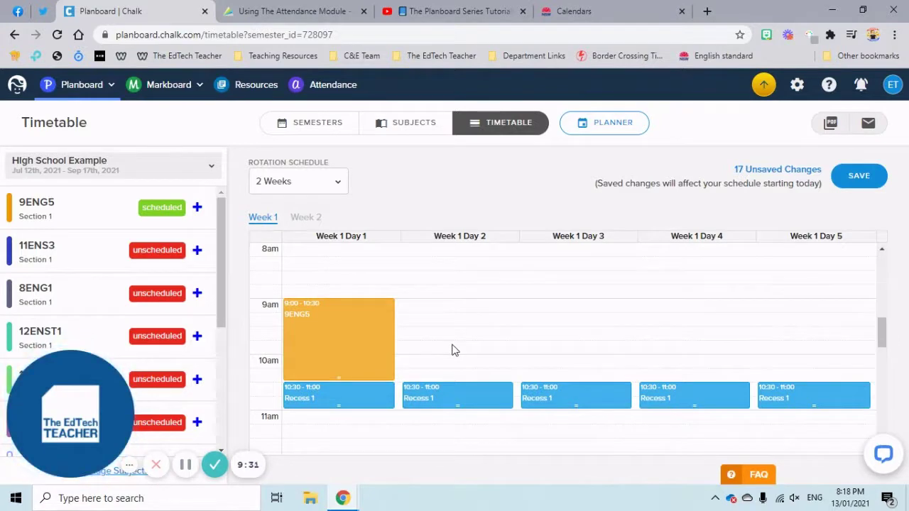
Add a 9ENG5 session from 9:00 am to 10:30 am on Week 1 Day 4 only
{"action": "left_click", "coordinate": [153, 213]}
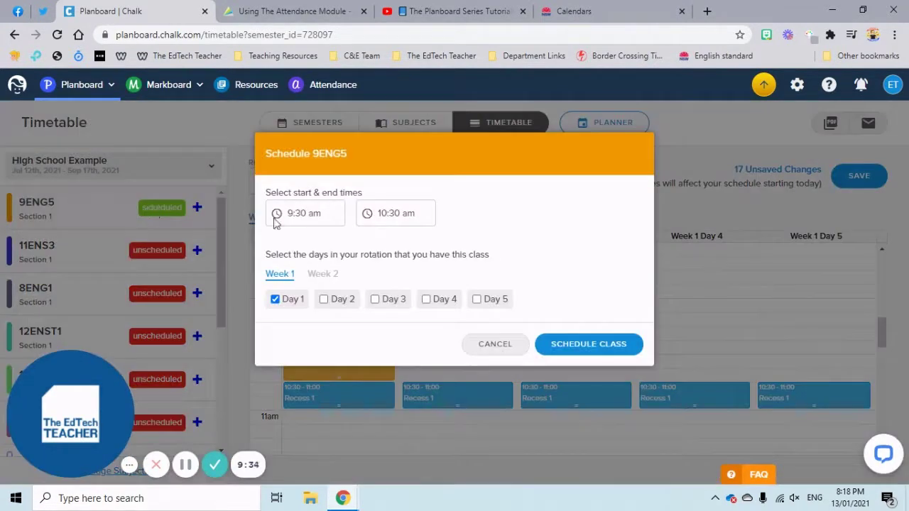
{"action": "left_click", "coordinate": [312, 221]}
{"action": "key", "text": "ctrl+a"}
{"action": "type", "text": "9:"}
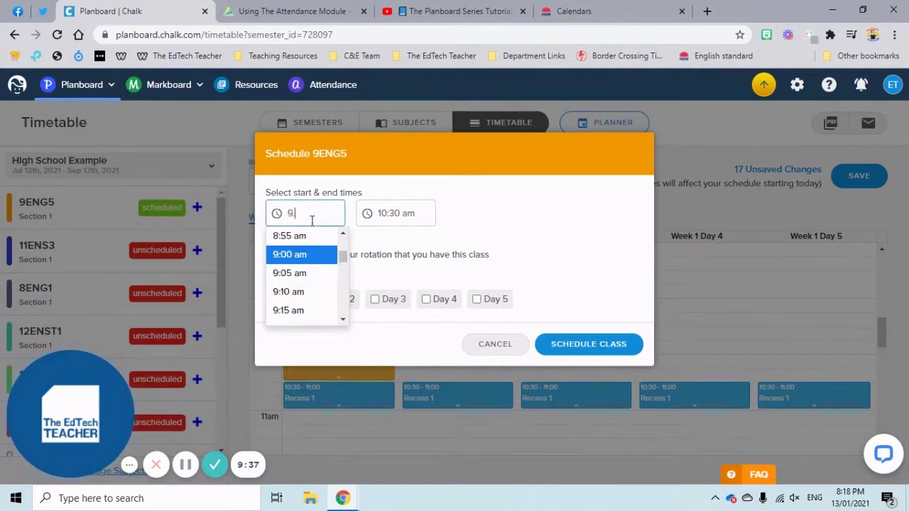
{"action": "type", "text": "00 am"}
{"action": "key", "text": "Tab"}
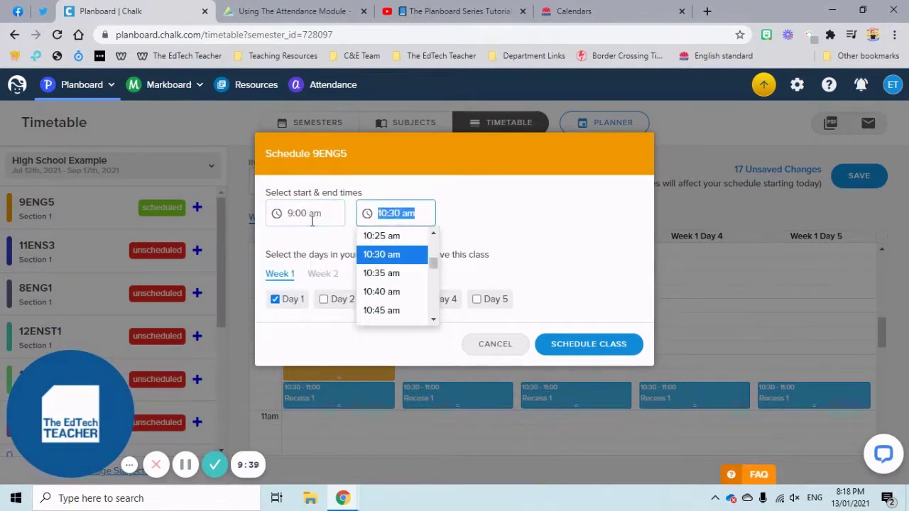
{"action": "left_click", "coordinate": [495, 216]}
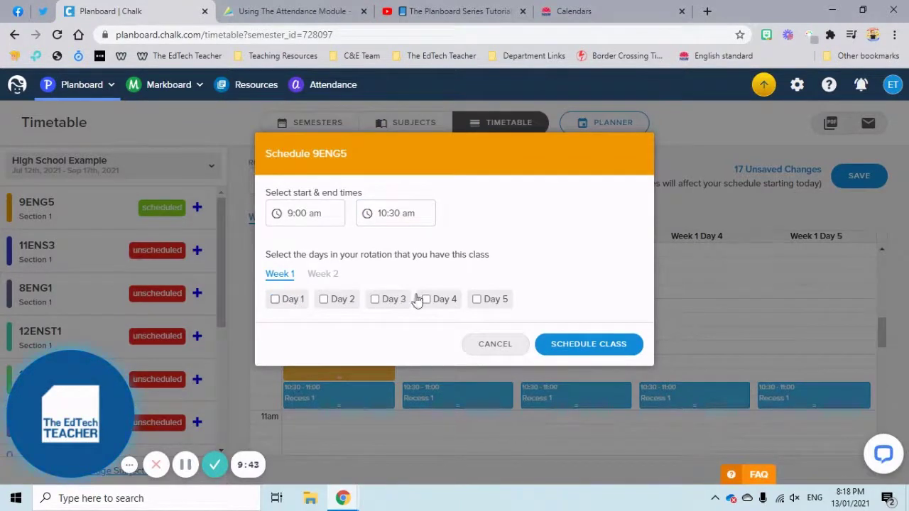
{"action": "left_click", "coordinate": [582, 344]}
{"action": "mouse_move", "coordinate": [688, 345]}
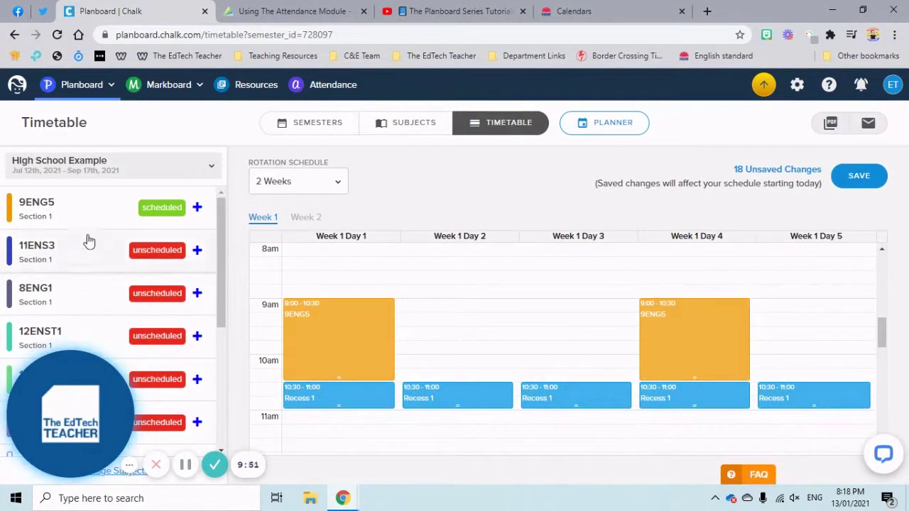
Add a 9ENG5 session from 9:00 am to 10:30 am on Week 1 Day 5 only
{"action": "left_click", "coordinate": [117, 211]}
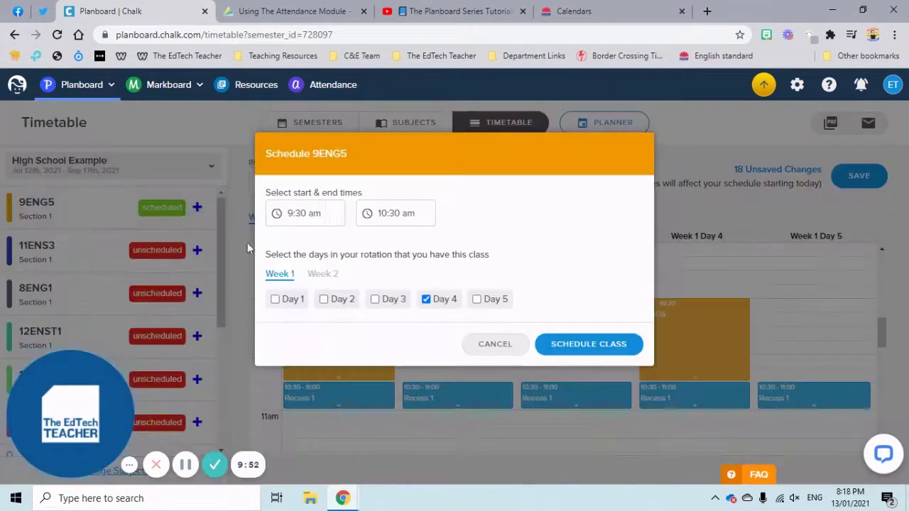
{"action": "left_click", "coordinate": [331, 219]}
{"action": "type", "text": "9:"}
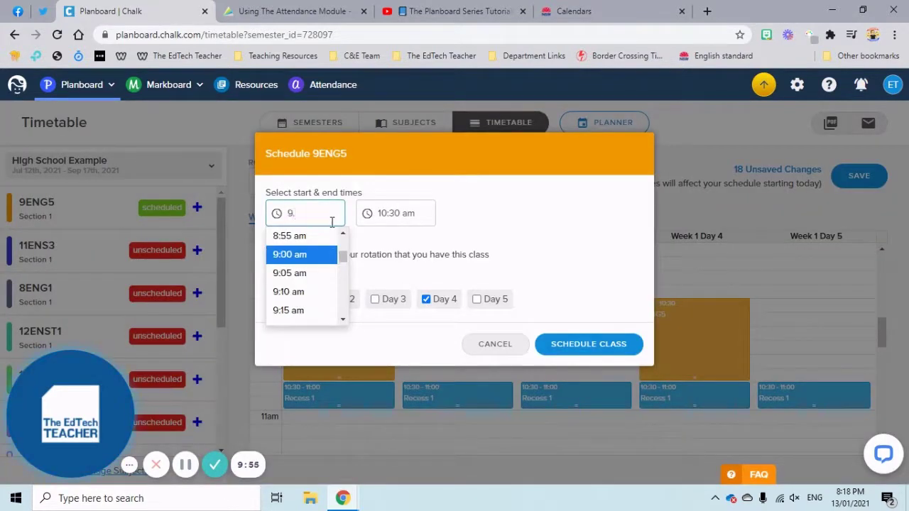
{"action": "type", "text": "00 am"}
{"action": "key", "text": "Tab"}
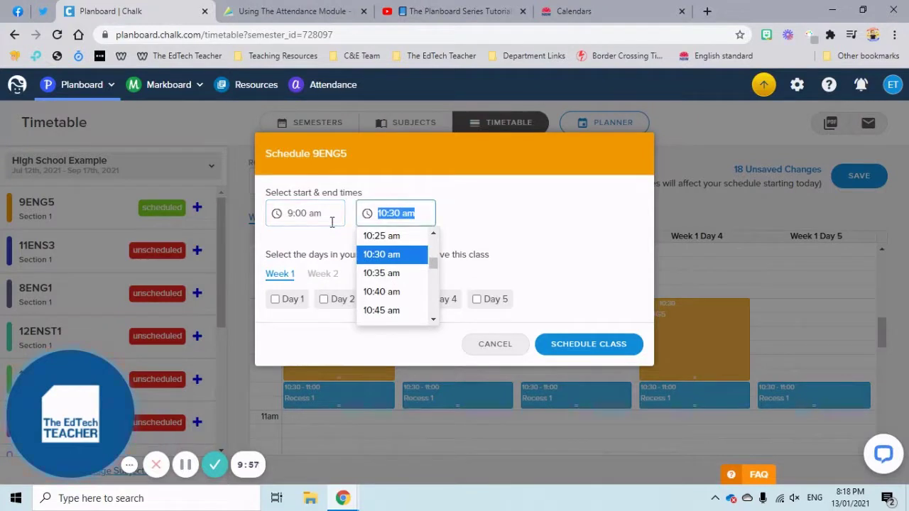
{"action": "left_click", "coordinate": [601, 253]}
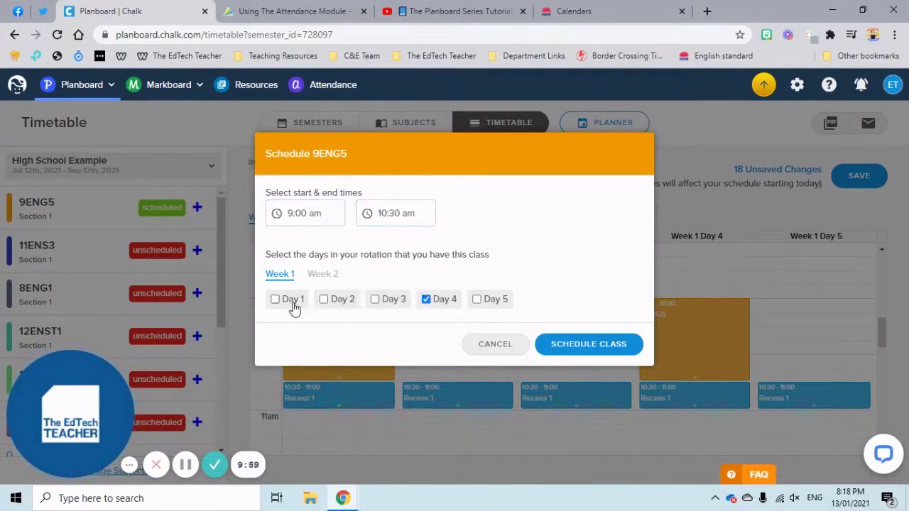
{"action": "left_click", "coordinate": [453, 304]}
{"action": "left_click", "coordinate": [497, 304]}
{"action": "left_click", "coordinate": [576, 346]}
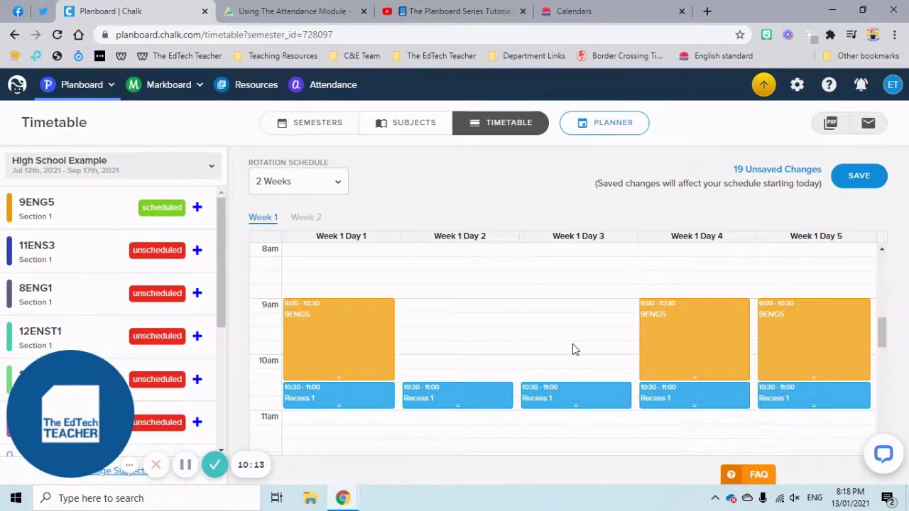
{"action": "left_click", "coordinate": [85, 261]}
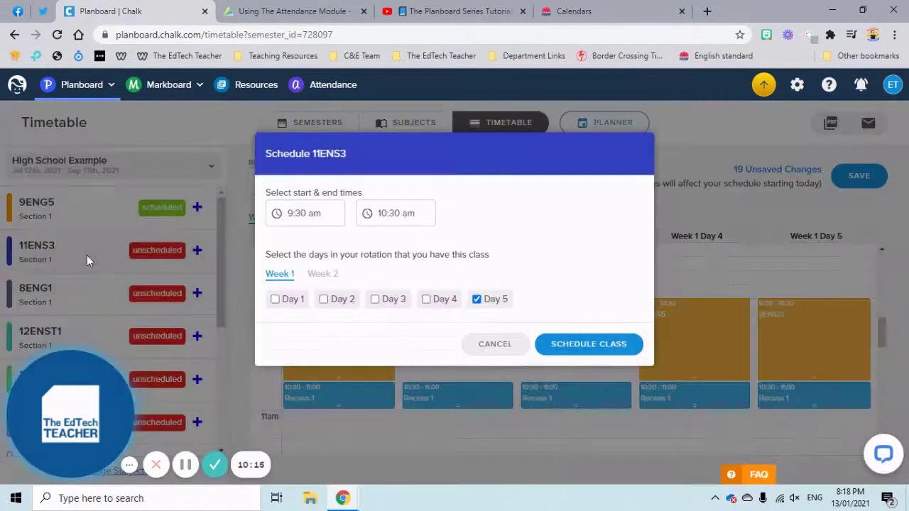
{"action": "left_click", "coordinate": [493, 302]}
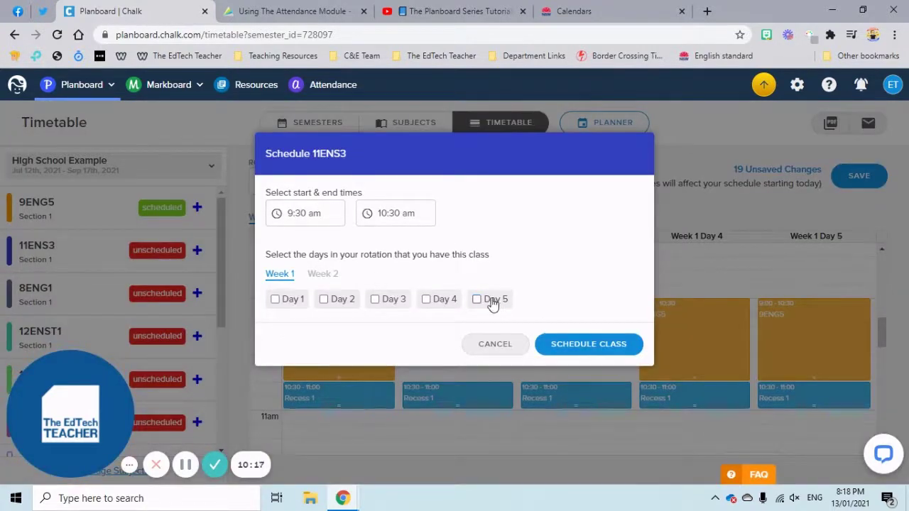
{"action": "left_click", "coordinate": [284, 302]}
{"action": "left_click", "coordinate": [320, 213]}
{"action": "left_click", "coordinate": [320, 213]}
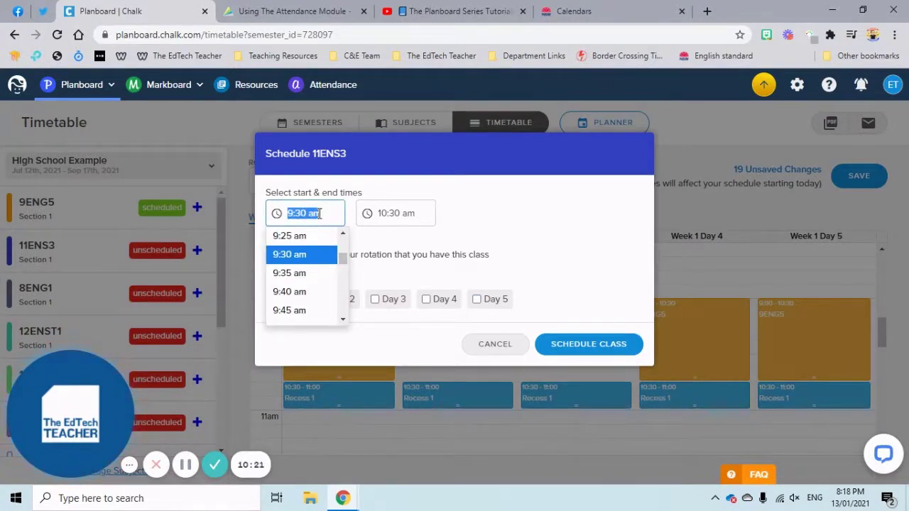
{"action": "type", "text": "11.00"}
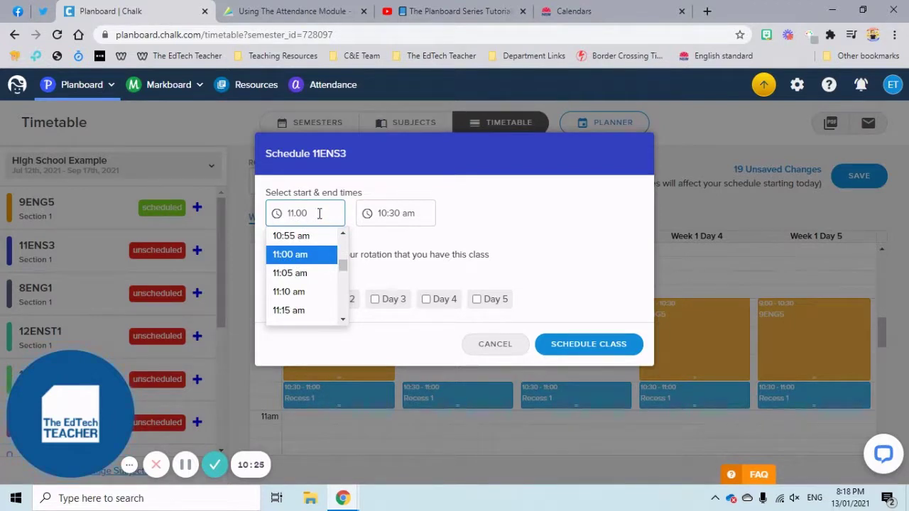
{"action": "key", "text": "Tab"}
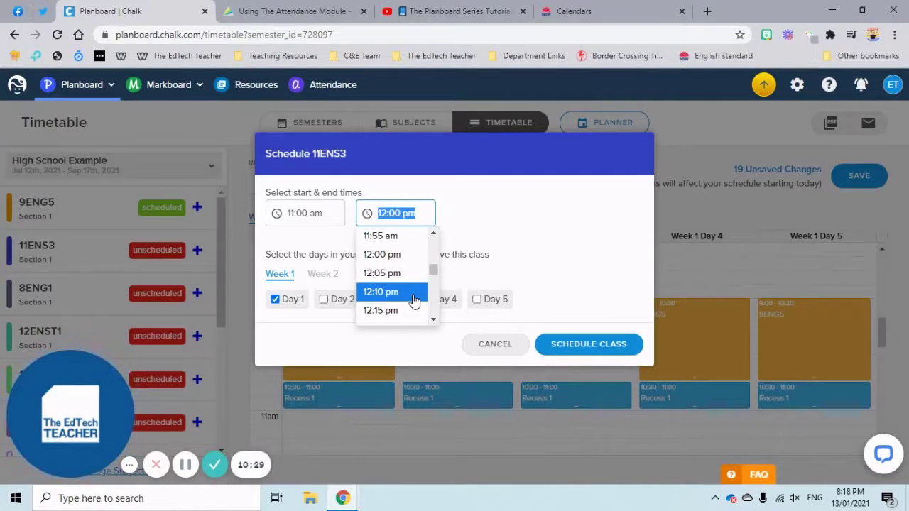
{"action": "left_click", "coordinate": [495, 344]}
Schedule 11ENS3 from 11:00 am to 12:30 pm on Week 1 Day 1
{"action": "scroll", "coordinate": [605, 377], "scroll_direction": "down", "scroll_amount": 3}
{"action": "scroll", "coordinate": [561, 377], "scroll_direction": "up", "scroll_amount": 3}
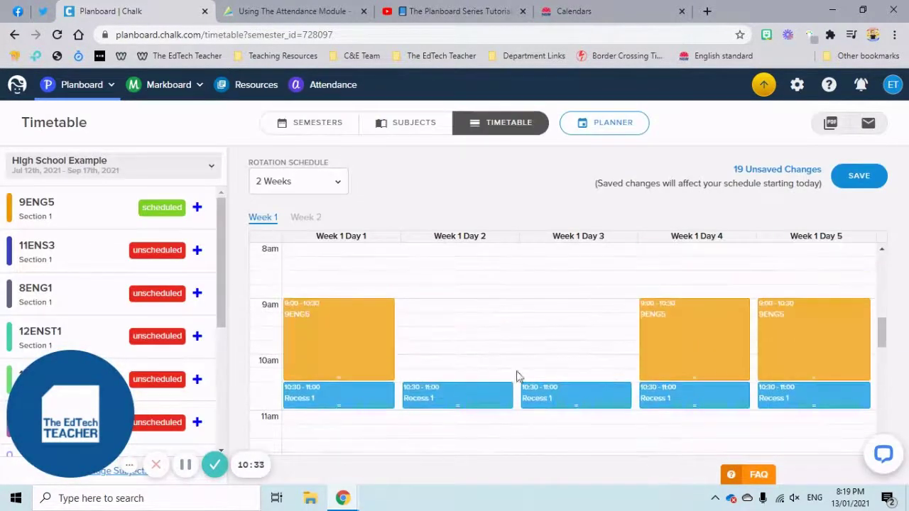
{"action": "scroll", "coordinate": [498, 378], "scroll_direction": "down", "scroll_amount": 1}
{"action": "left_click", "coordinate": [136, 253]}
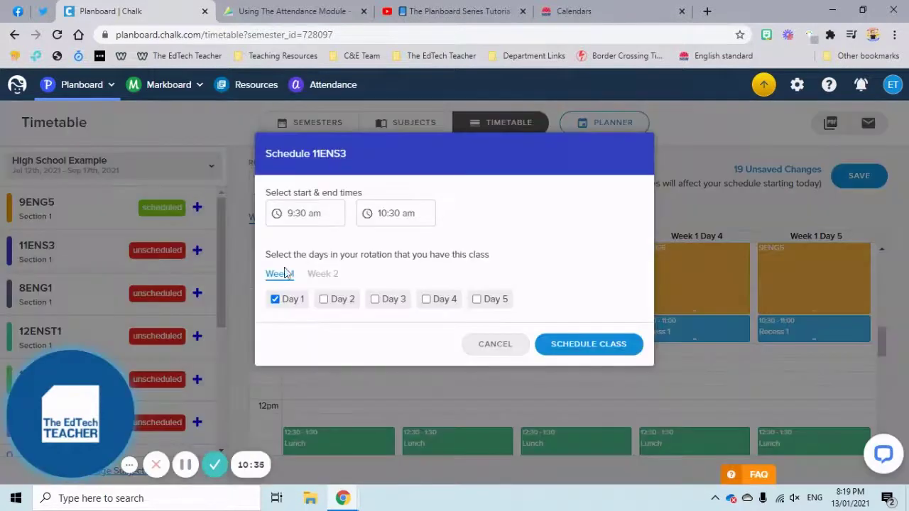
{"action": "left_click", "coordinate": [314, 214]}
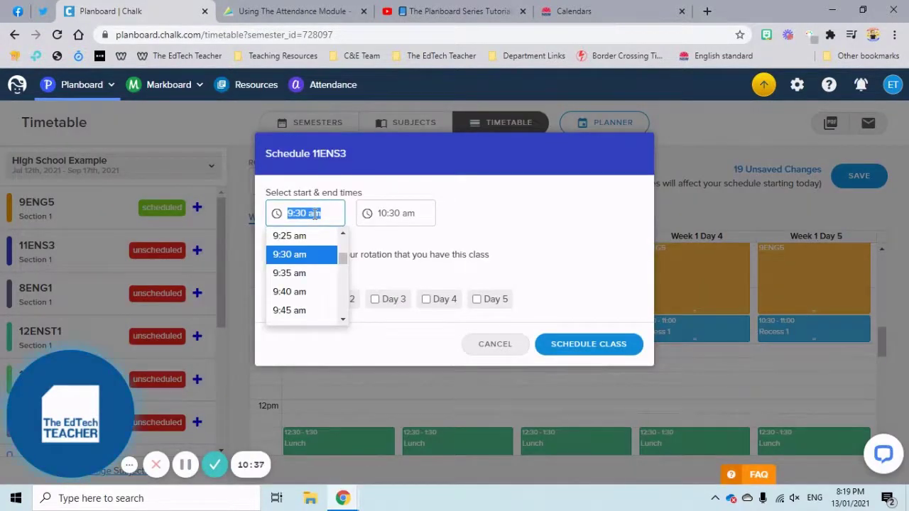
{"action": "type", "text": "11"}
{"action": "key", "text": "Tab"}
{"action": "type", "text": "1"}
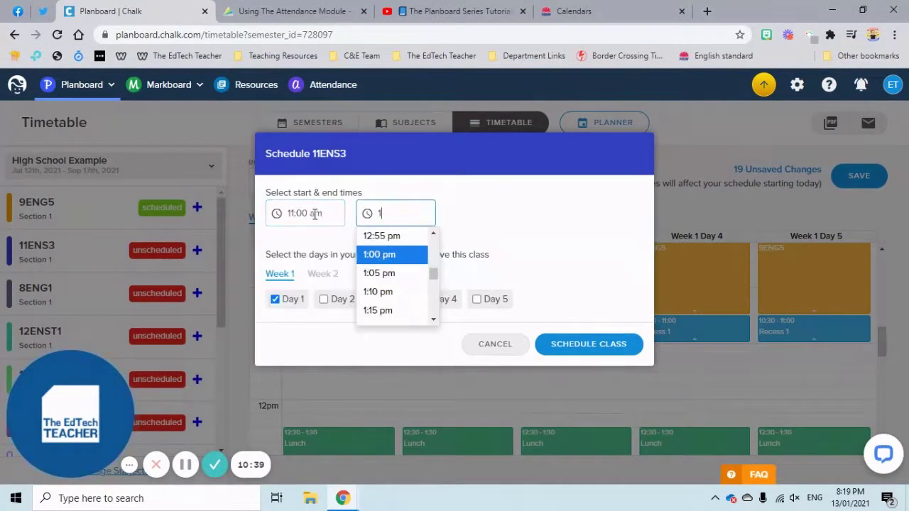
{"action": "type", "text": "2.30"}
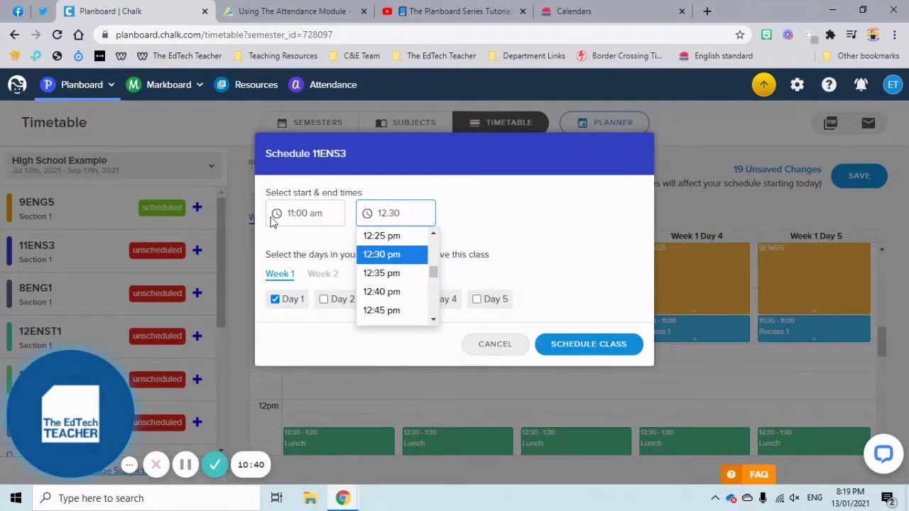
{"action": "left_click", "coordinate": [459, 202]}
{"action": "left_click", "coordinate": [593, 342]}
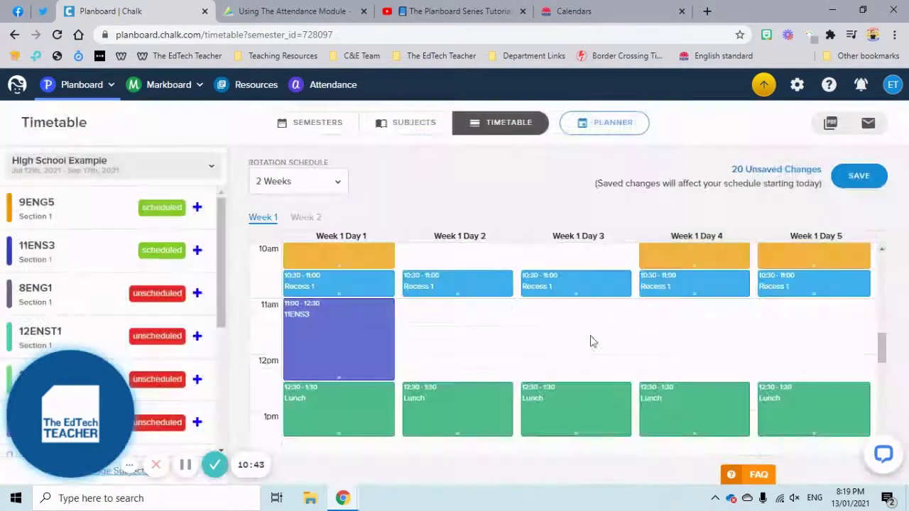
{"action": "scroll", "coordinate": [353, 343], "scroll_direction": "up", "scroll_amount": 1}
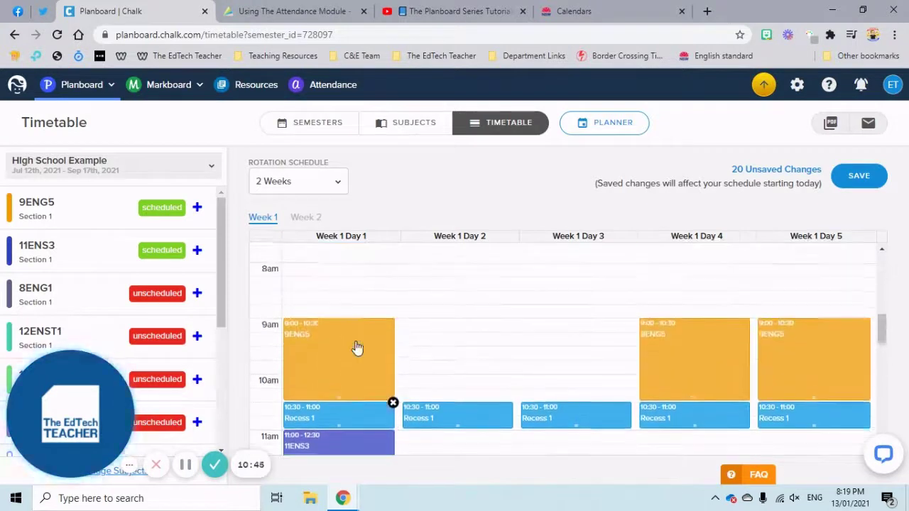
{"action": "scroll", "coordinate": [358, 349], "scroll_direction": "down", "scroll_amount": 1}
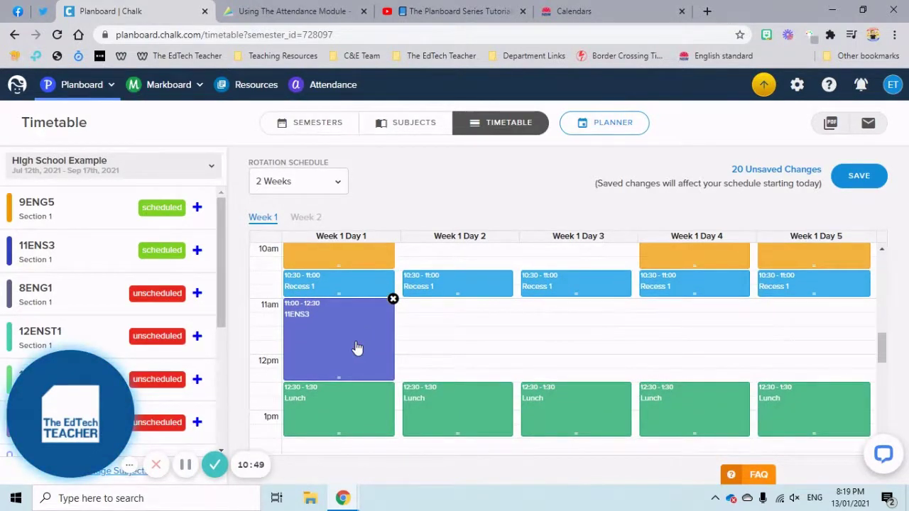
{"action": "left_click", "coordinate": [361, 323]}
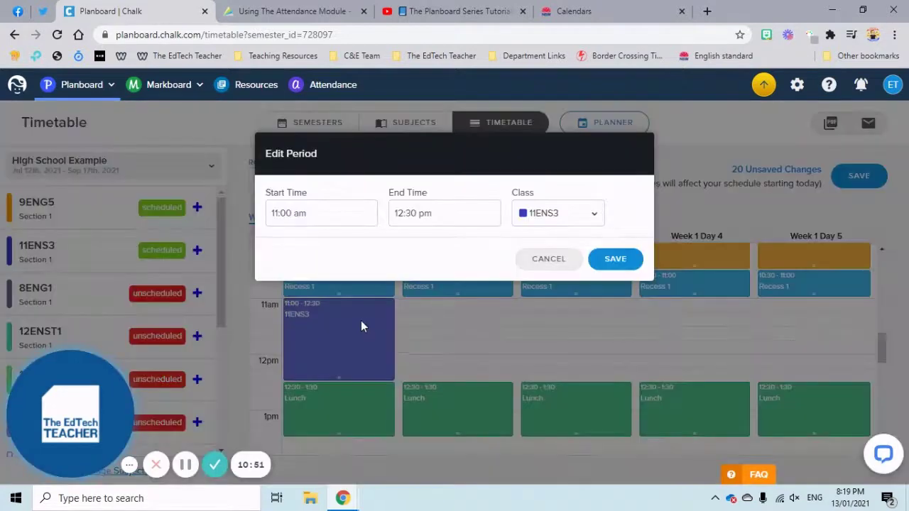
{"action": "left_click", "coordinate": [559, 262]}
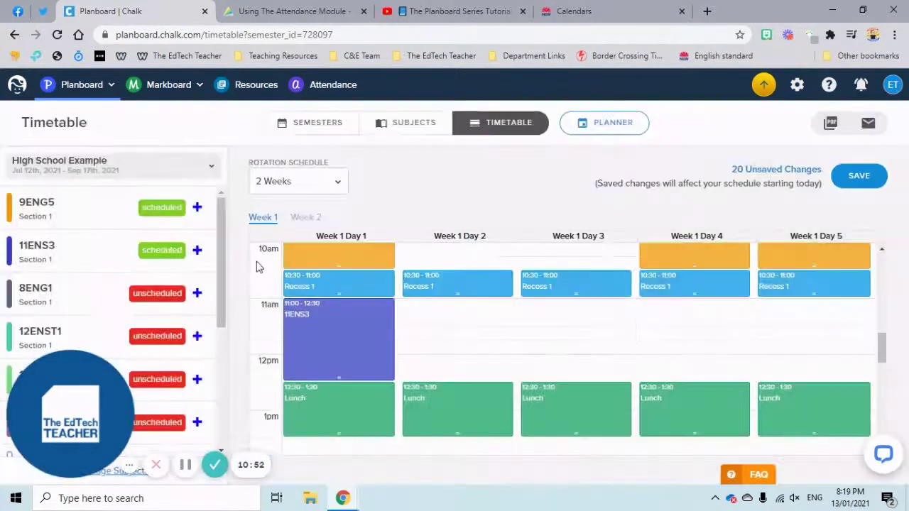
Add an 11ENS3 session from 11:00 am to 12:30 pm on Week 1 Day 3 only
{"action": "left_click", "coordinate": [150, 253]}
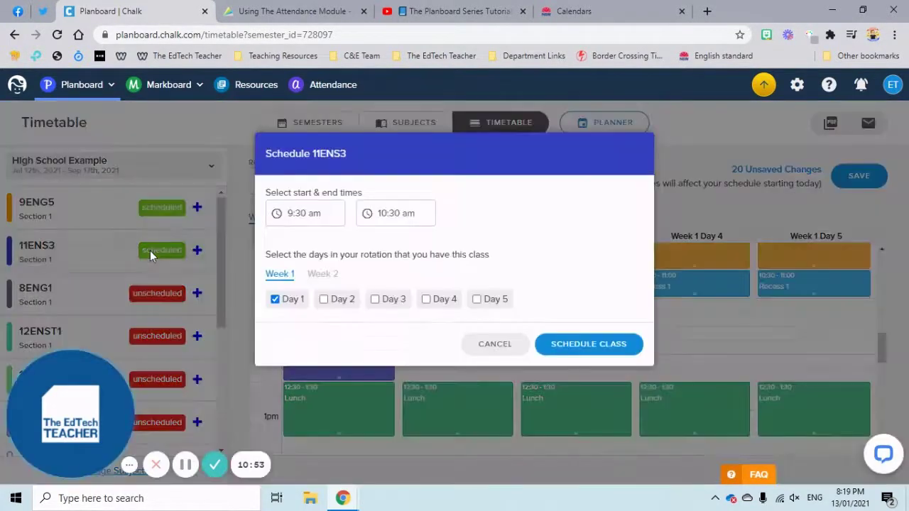
{"action": "left_click", "coordinate": [277, 301]}
{"action": "left_click", "coordinate": [304, 207]}
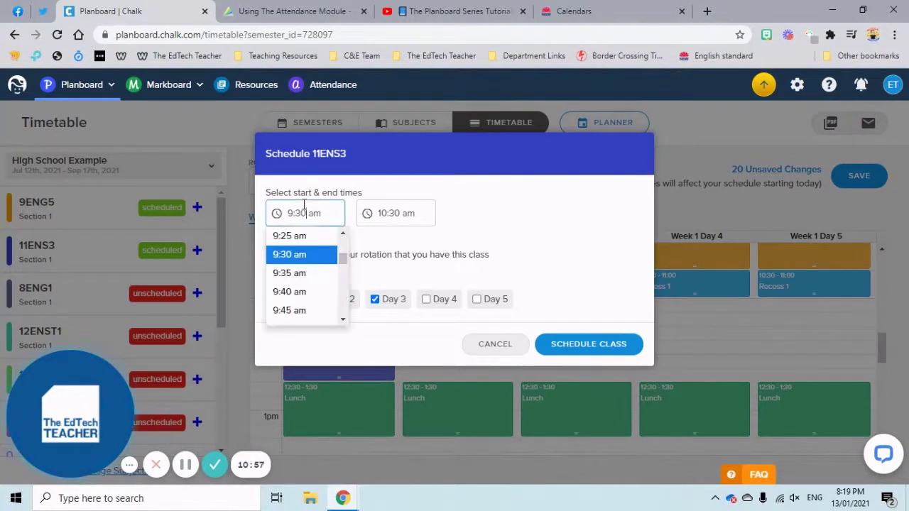
{"action": "left_click", "coordinate": [289, 213]}
{"action": "triple_click", "coordinate": [318, 211]}
{"action": "type", "text": "11:00"}
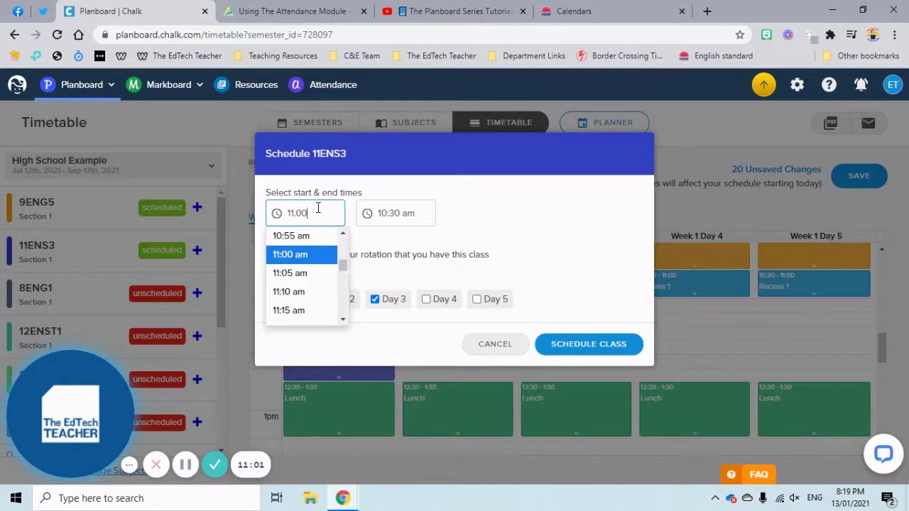
{"action": "key", "text": "Tab"}
{"action": "type", "text": "12.30"}
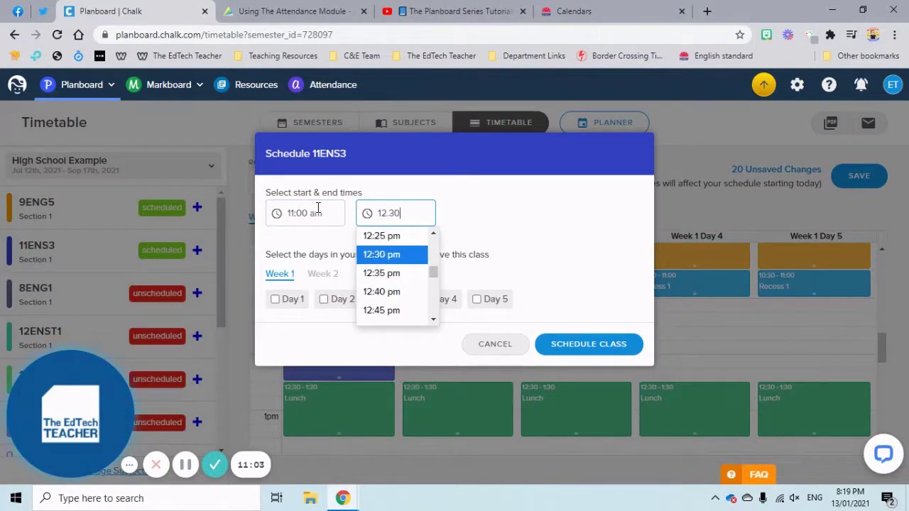
{"action": "left_click", "coordinate": [528, 217]}
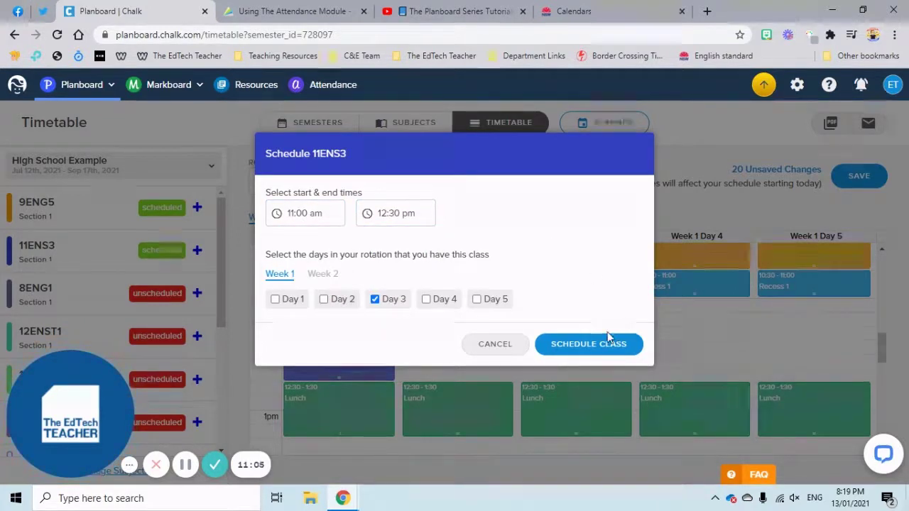
{"action": "left_click", "coordinate": [589, 345]}
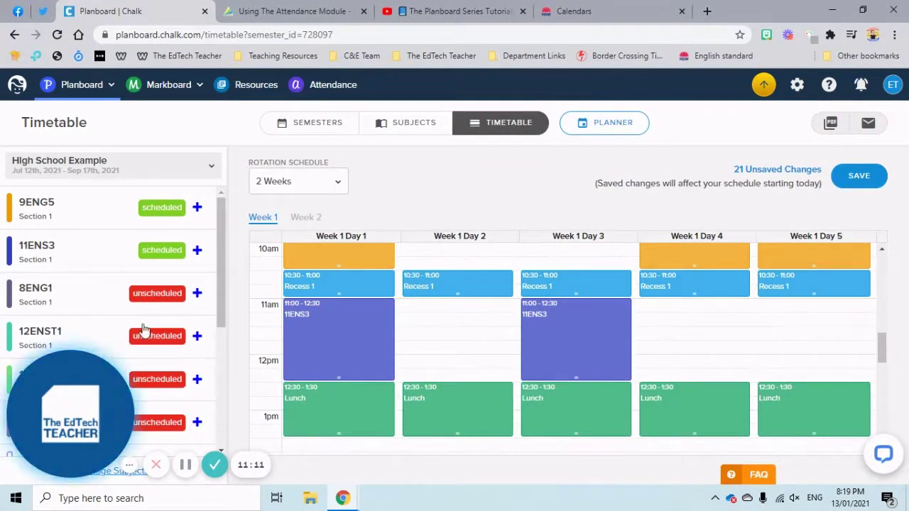
Add an 11ENS3 session from 1:30 pm to 2:30 pm on Week 1 Day 5 only
{"action": "left_click", "coordinate": [89, 255]}
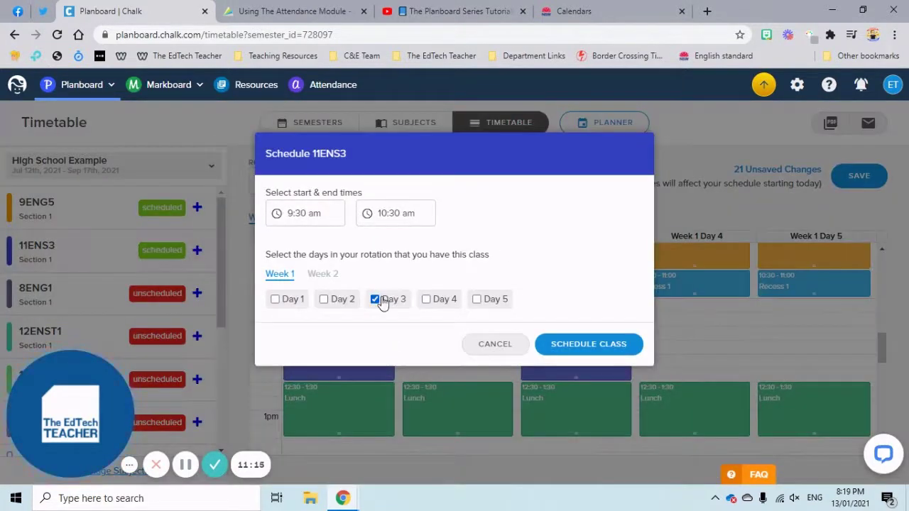
{"action": "left_click", "coordinate": [496, 301]}
{"action": "left_click", "coordinate": [318, 214]}
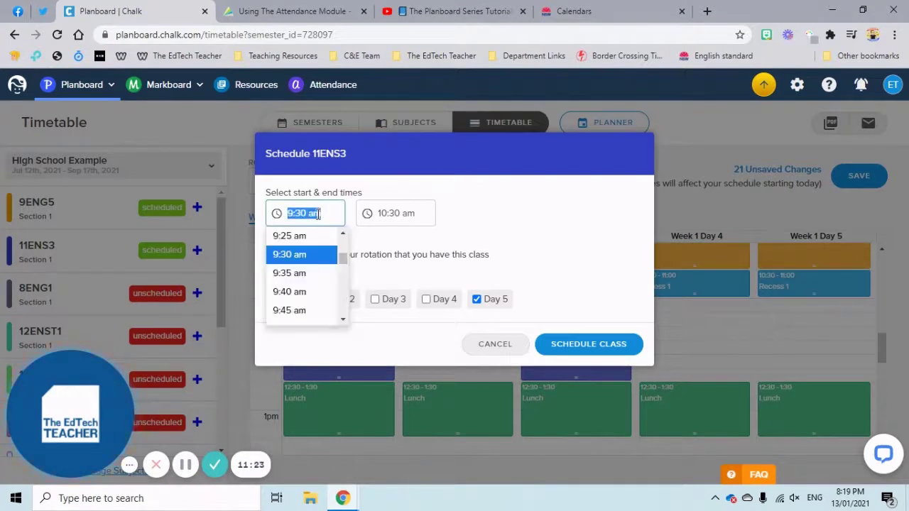
{"action": "type", "text": "1:30"}
{"action": "key", "text": "Tab"}
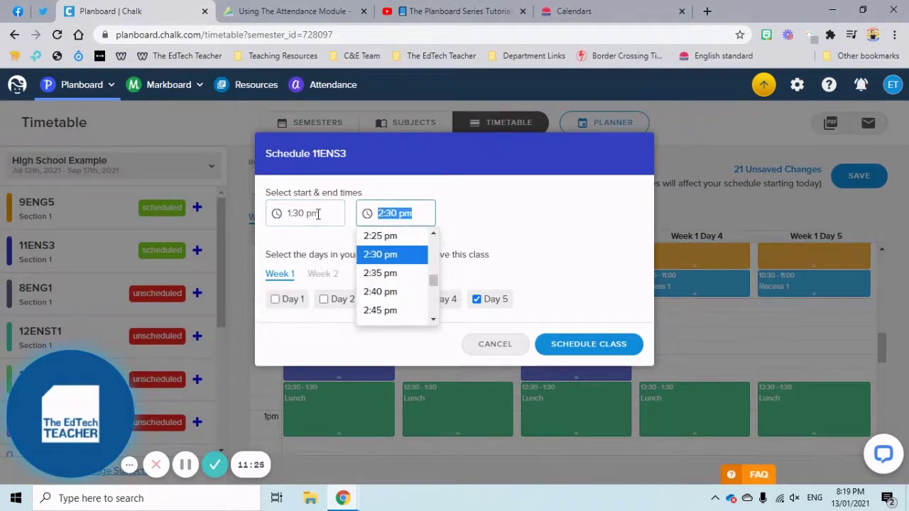
{"action": "type", "text": "2.30"}
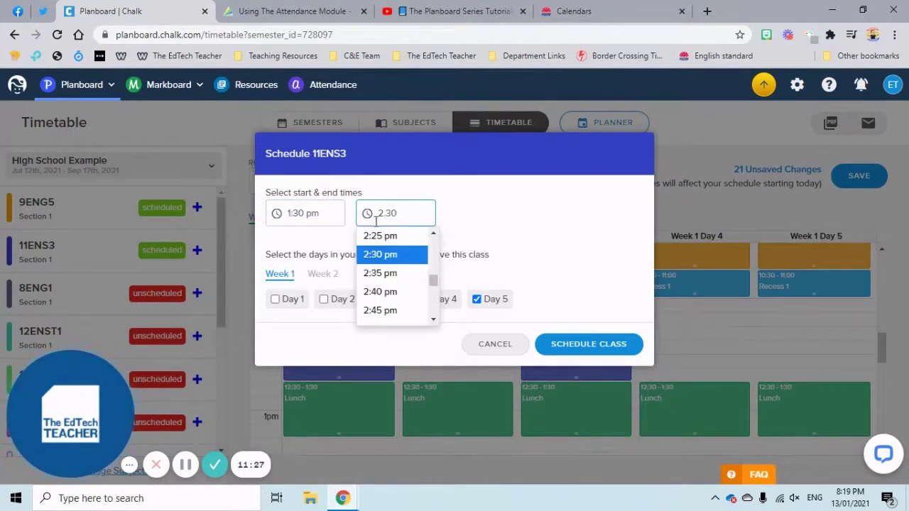
{"action": "left_click", "coordinate": [525, 229]}
{"action": "left_click", "coordinate": [602, 334]}
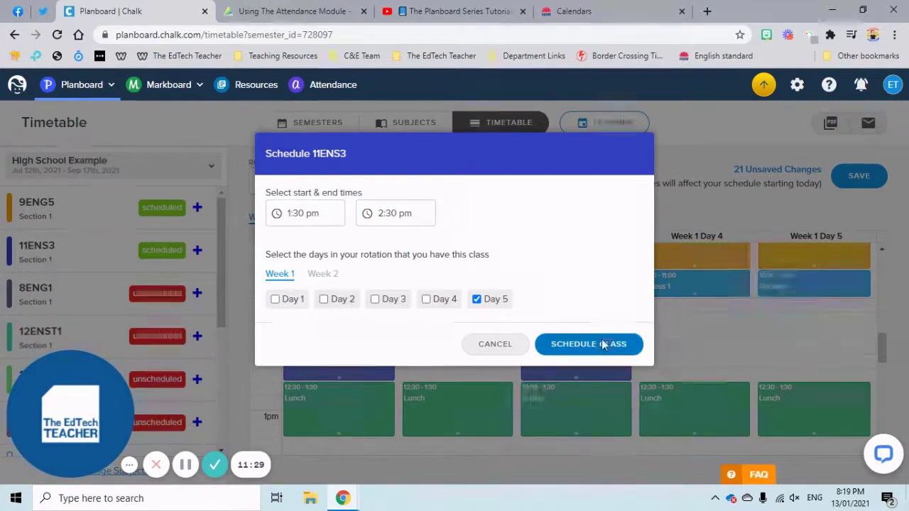
{"action": "scroll", "coordinate": [619, 346], "scroll_direction": "down", "scroll_amount": 1}
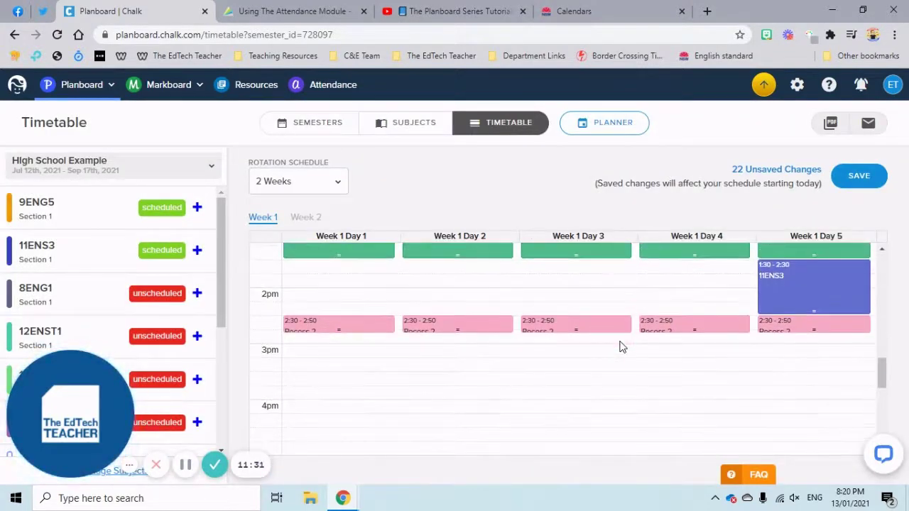
Schedule 8ENG1 from 9:00 am to 10:30 am on Week 1 Day 2 only
{"action": "scroll", "coordinate": [619, 347], "scroll_direction": "up", "scroll_amount": 5}
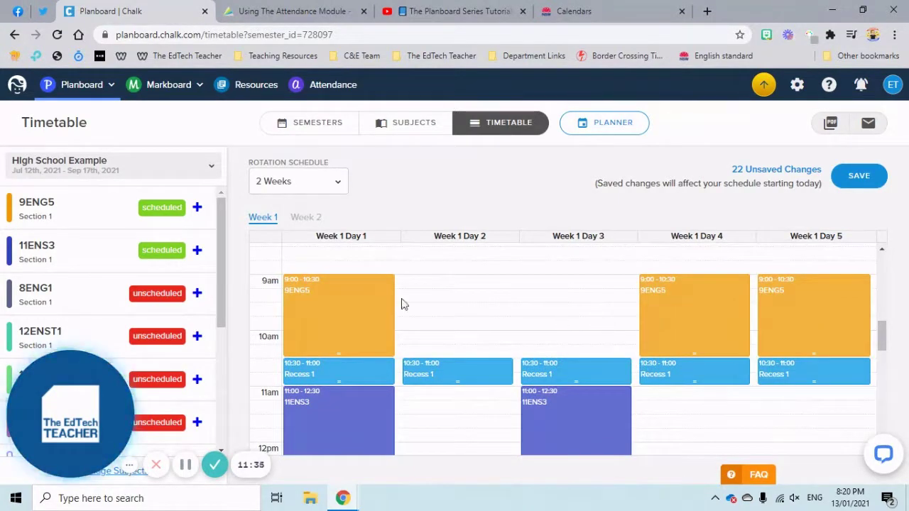
{"action": "left_click", "coordinate": [95, 295]}
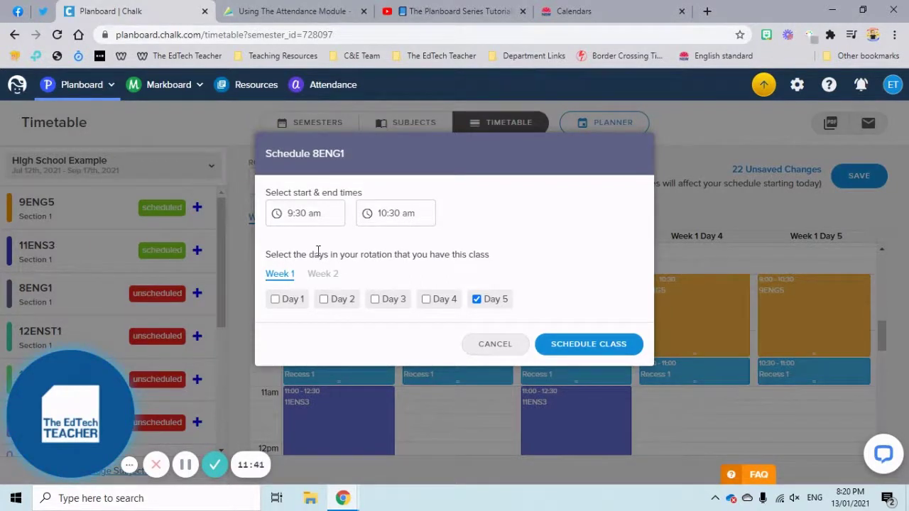
{"action": "left_click", "coordinate": [493, 301]}
{"action": "left_click", "coordinate": [335, 300]}
{"action": "left_click", "coordinate": [318, 221]}
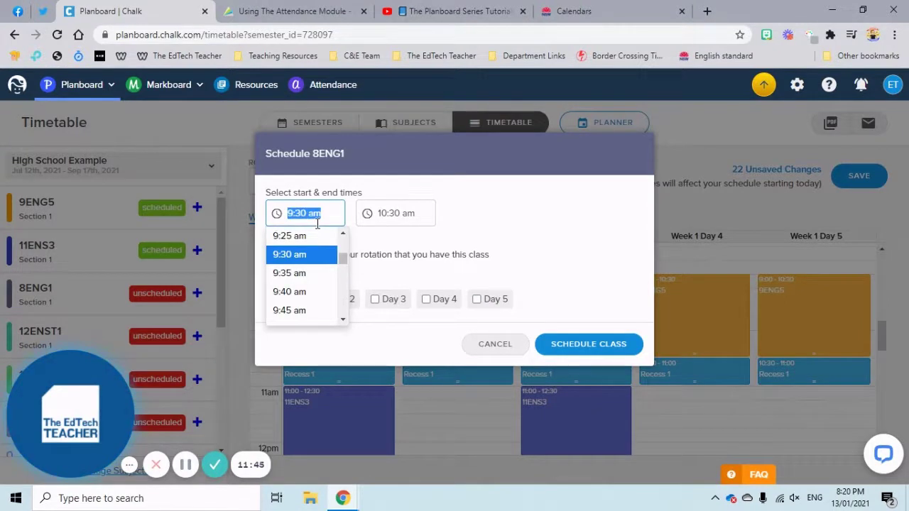
{"action": "type", "text": "9.00"}
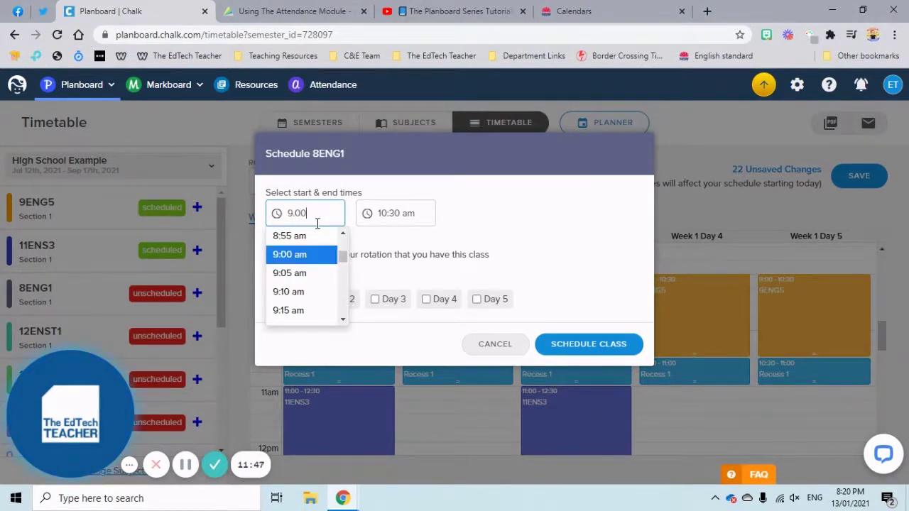
{"action": "key", "text": "Tab"}
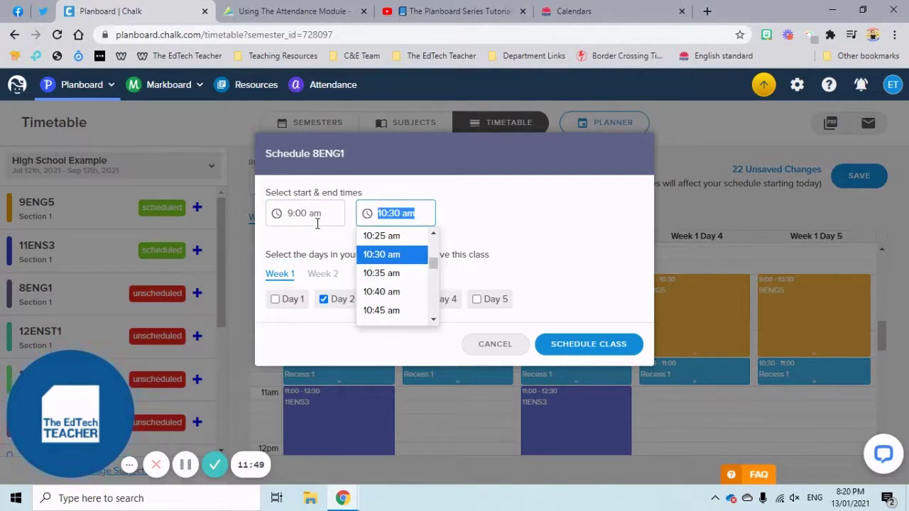
{"action": "left_click", "coordinate": [458, 215]}
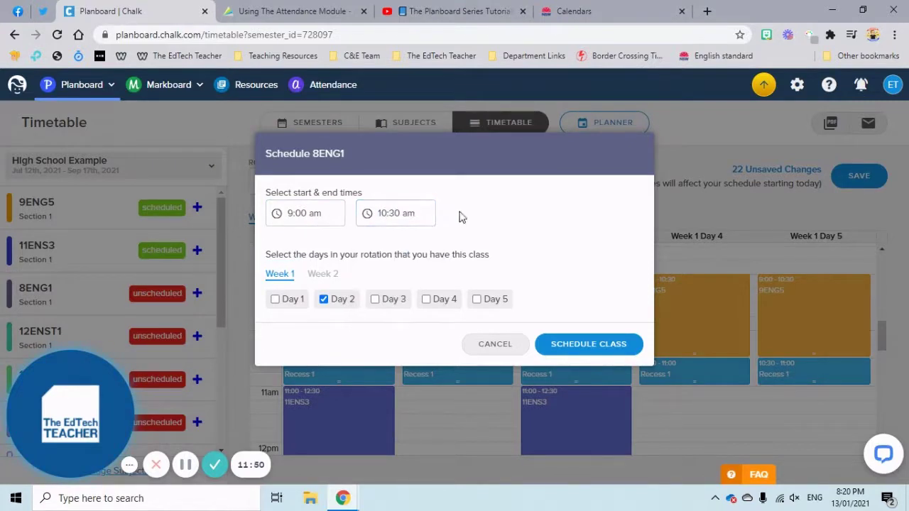
{"action": "left_click", "coordinate": [597, 344]}
Add an 8ENG1 session from 1:30 pm to 2:30 pm on Week 1 Day 3 only
{"action": "scroll", "coordinate": [512, 349], "scroll_direction": "down", "scroll_amount": 1}
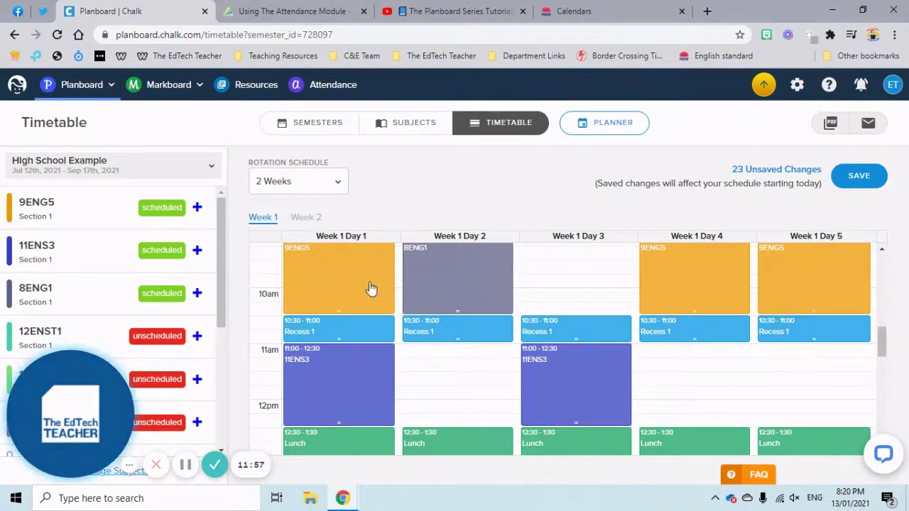
{"action": "left_click", "coordinate": [146, 300]}
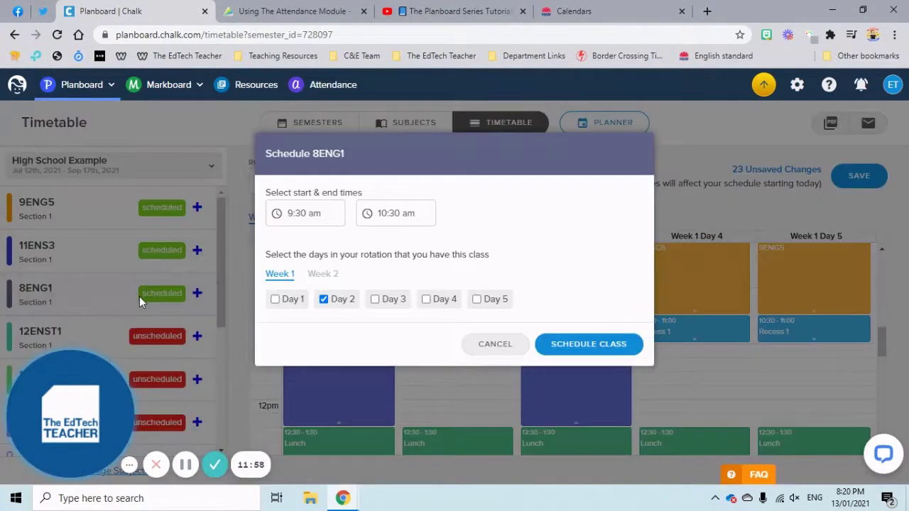
{"action": "left_click", "coordinate": [339, 299]}
{"action": "left_click", "coordinate": [399, 302]}
{"action": "left_click", "coordinate": [324, 214]}
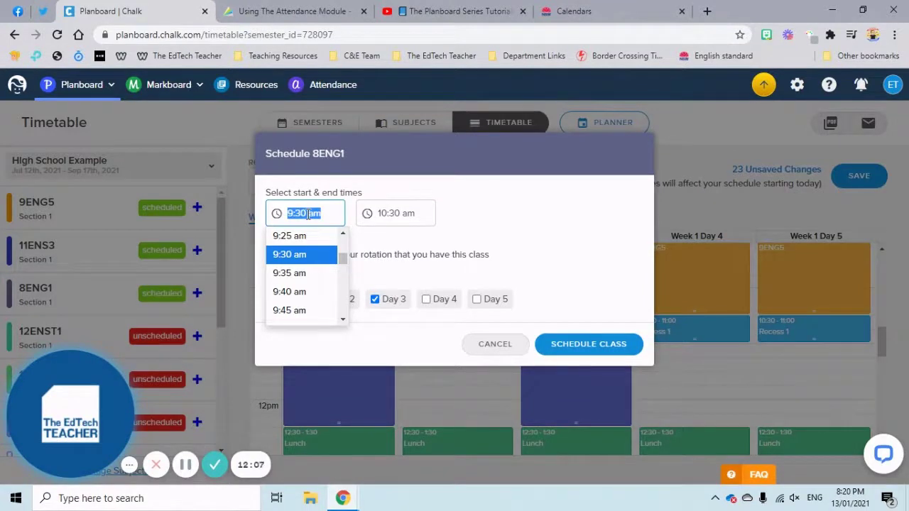
{"action": "type", "text": "1"}
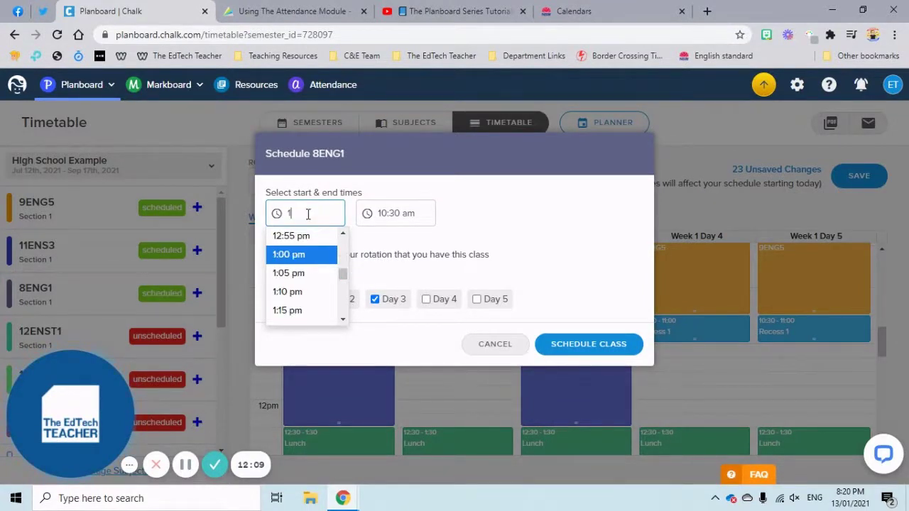
{"action": "type", "text": ":30"}
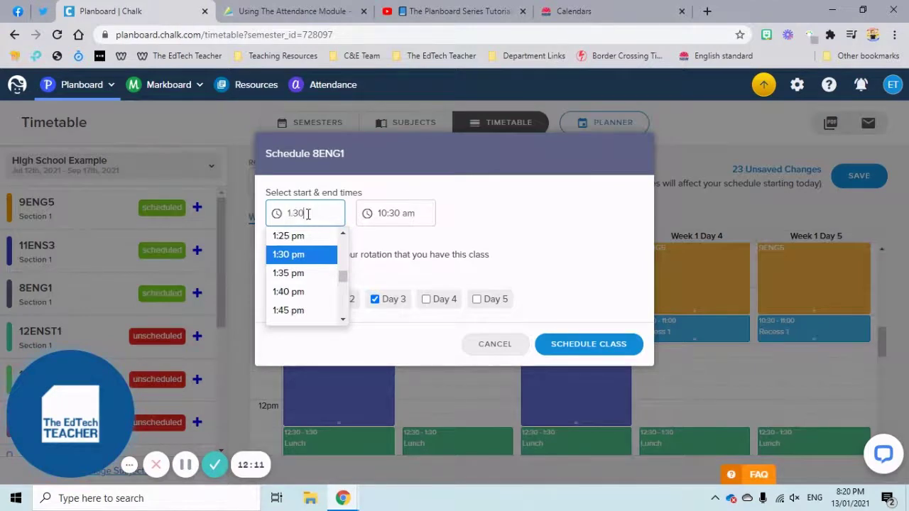
{"action": "key", "text": "Tab"}
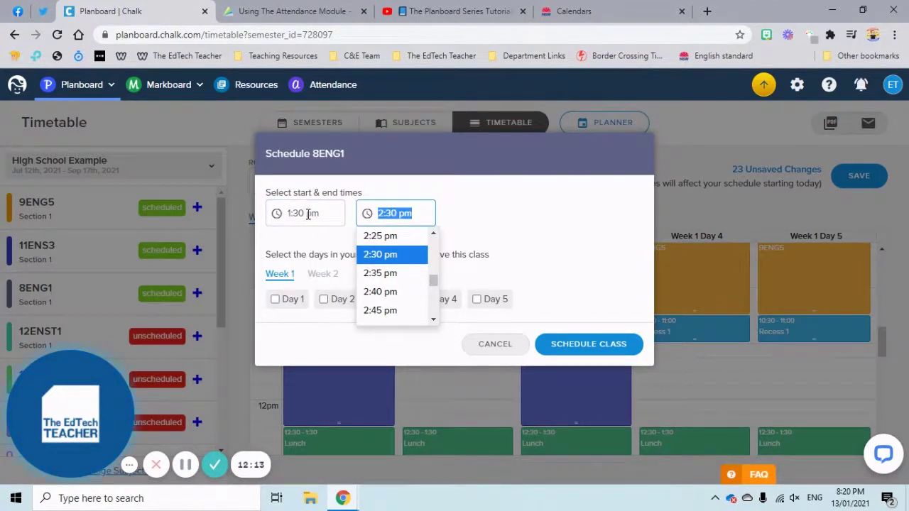
{"action": "left_click", "coordinate": [573, 348]}
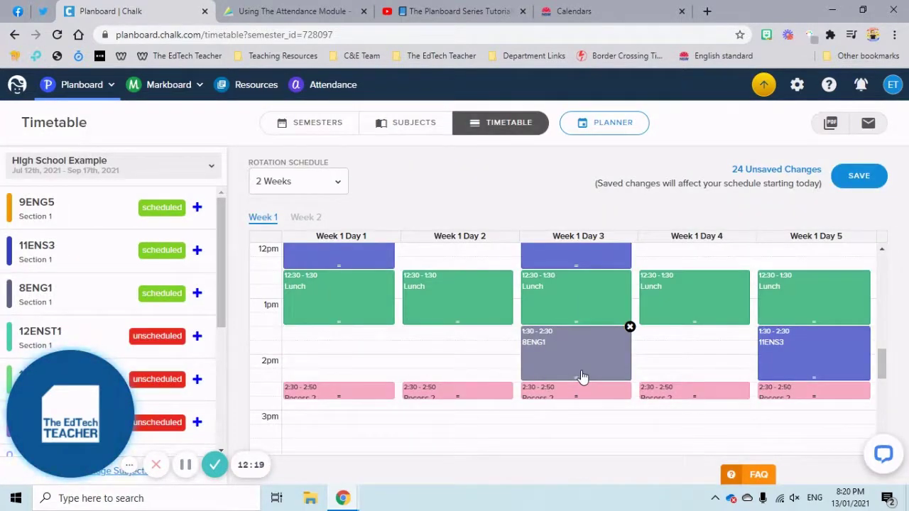
Add an 8ENG1 session from 11:00 am to 12:30 pm on Week 1 Day 5 only
{"action": "left_click", "coordinate": [59, 297]}
{"action": "left_click", "coordinate": [326, 213]}
{"action": "triple_click", "coordinate": [327, 213]}
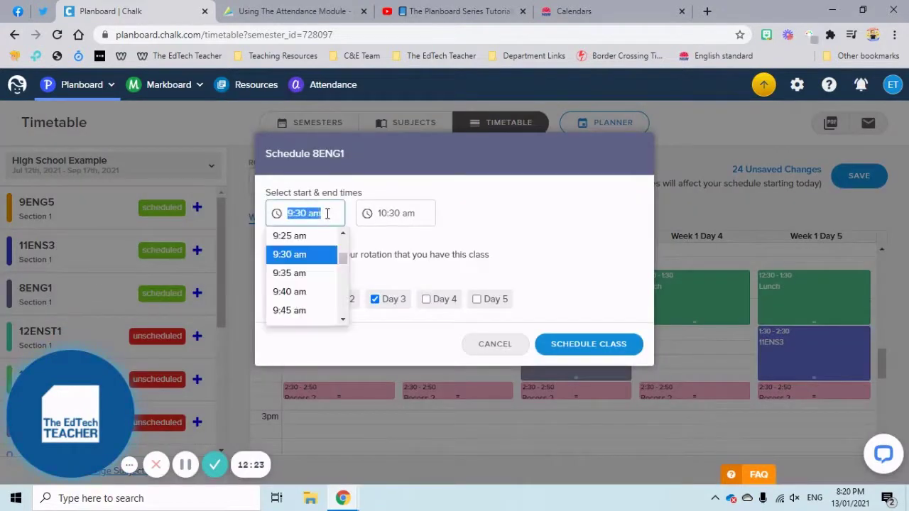
{"action": "type", "text": "10:00"}
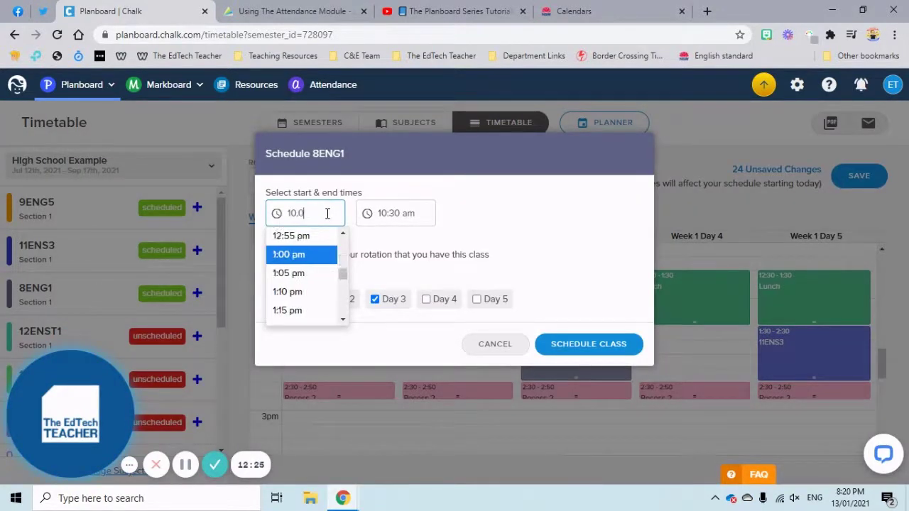
{"action": "key", "text": "Tab"}
{"action": "left_click", "coordinate": [327, 213]}
{"action": "triple_click", "coordinate": [327, 213]}
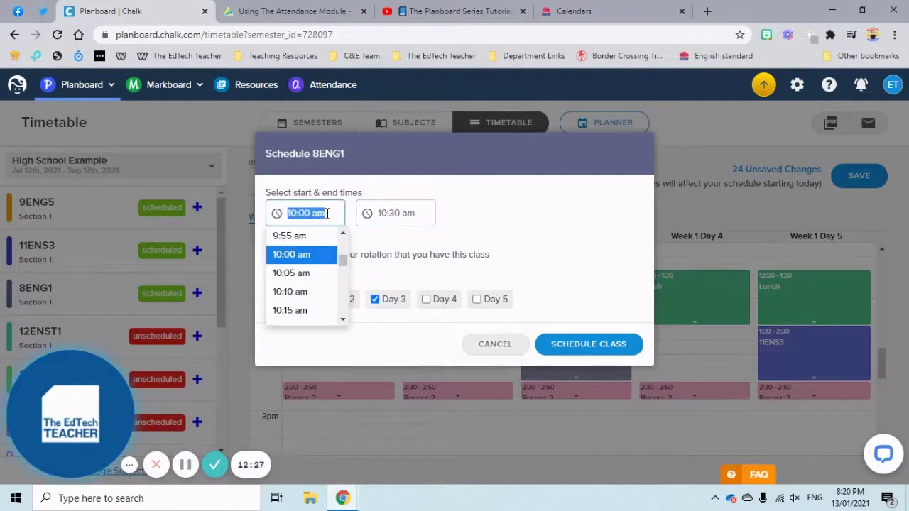
{"action": "type", "text": "11"}
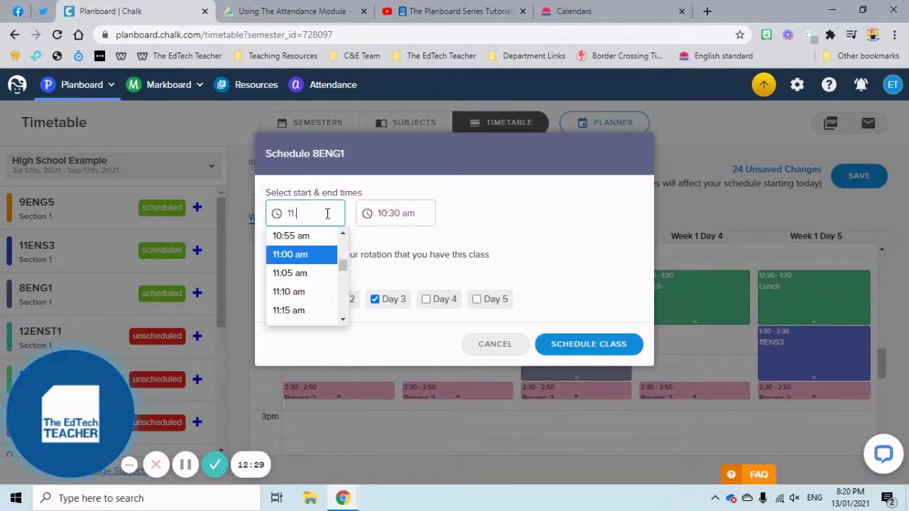
{"action": "type", "text": ":00"}
{"action": "key", "text": "Tab"}
{"action": "type", "text": "1"}
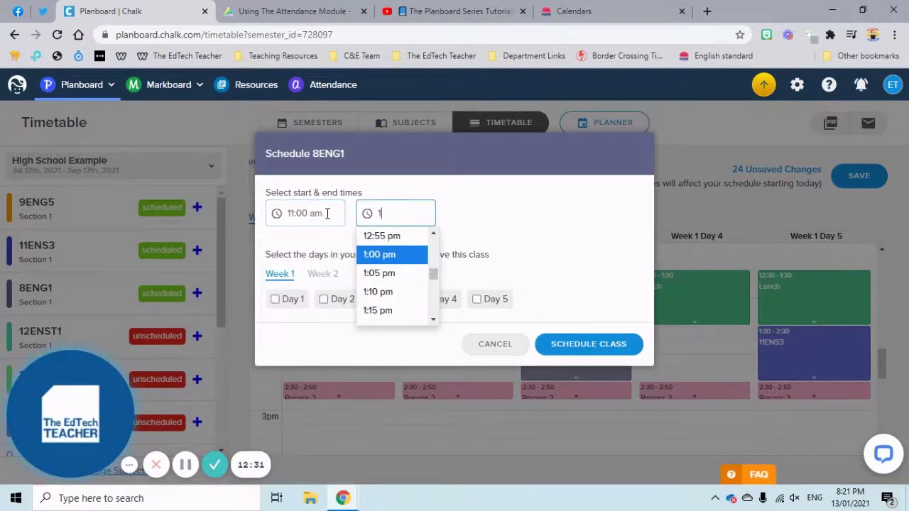
{"action": "type", "text": "2:30"}
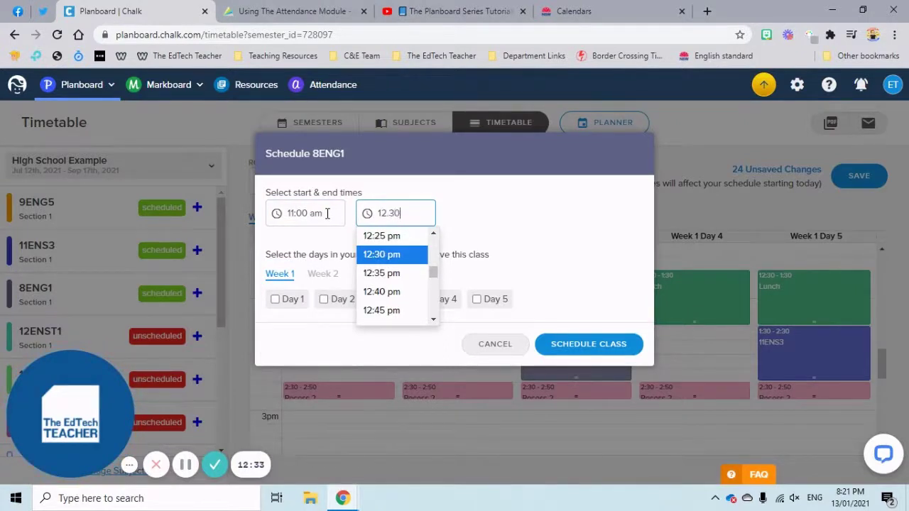
{"action": "key", "text": "Tab"}
{"action": "left_click", "coordinate": [389, 304]}
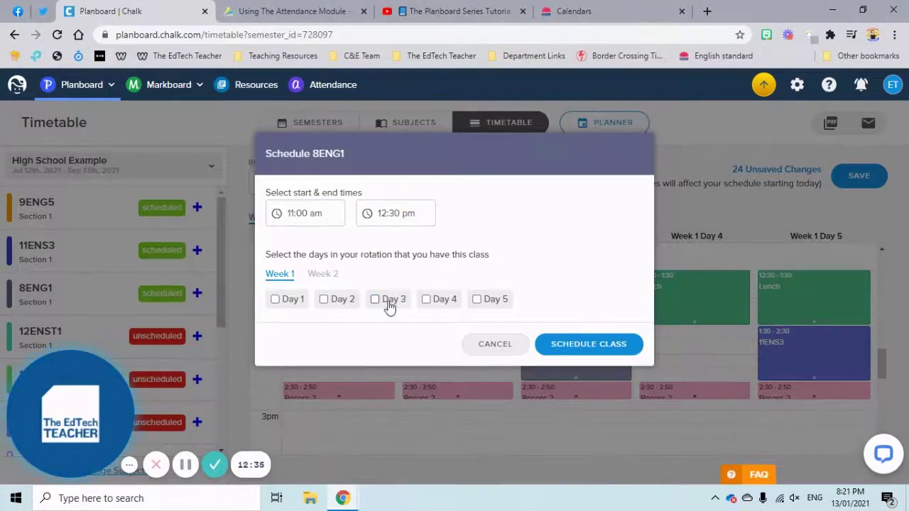
{"action": "left_click", "coordinate": [579, 348]}
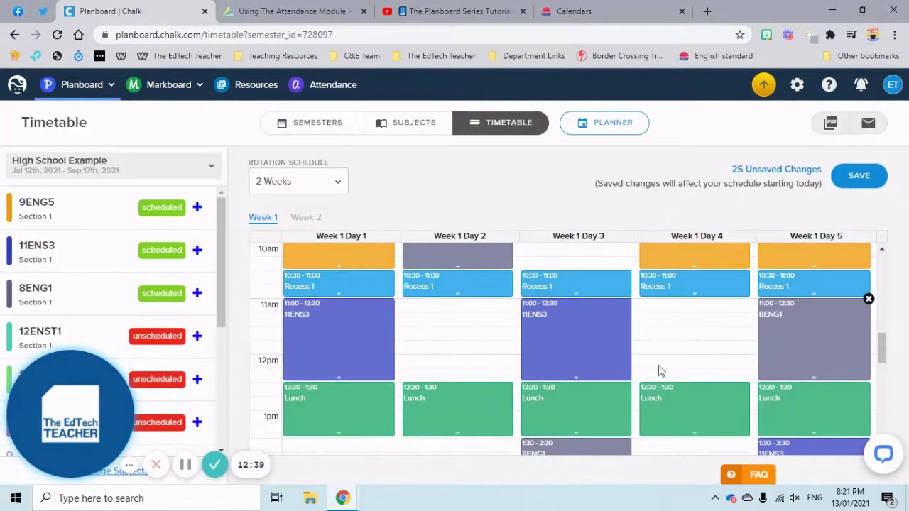
Schedule 12ENST1 from 1:30 pm to 2:30 pm on Week 1 Day 2 only
{"action": "mouse_move", "coordinate": [375, 349]}
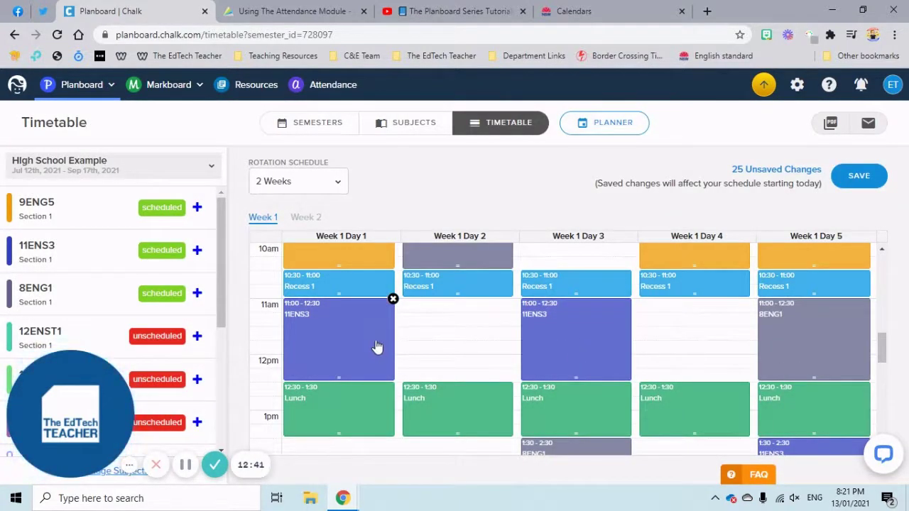
{"action": "scroll", "coordinate": [135, 294], "scroll_direction": "down", "scroll_amount": 1}
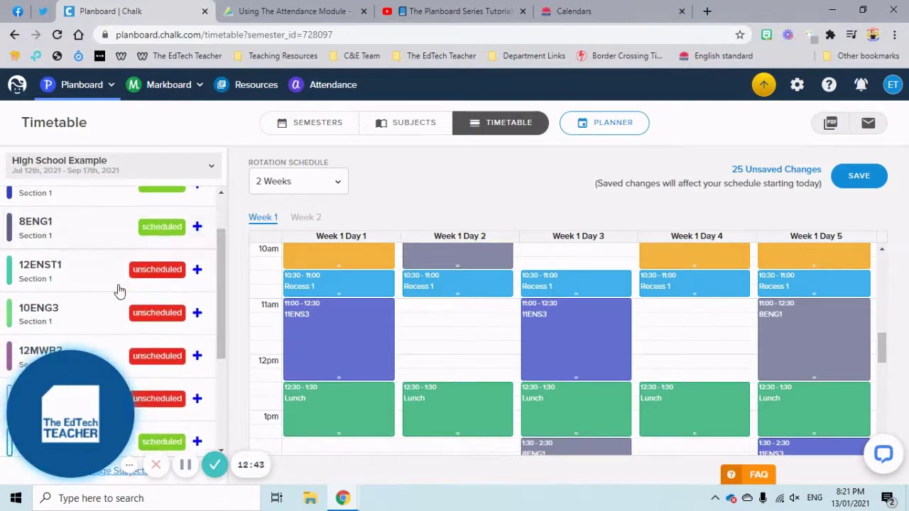
{"action": "left_click", "coordinate": [196, 270]}
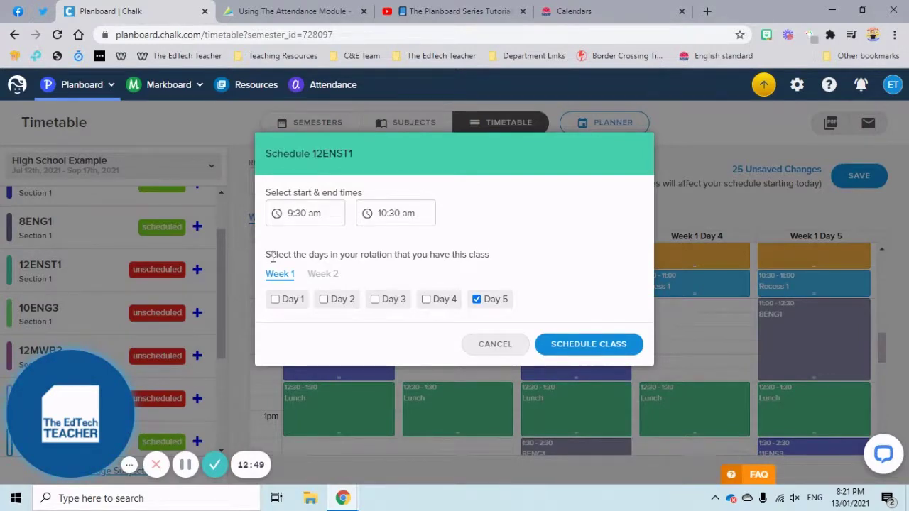
{"action": "left_click", "coordinate": [324, 299]}
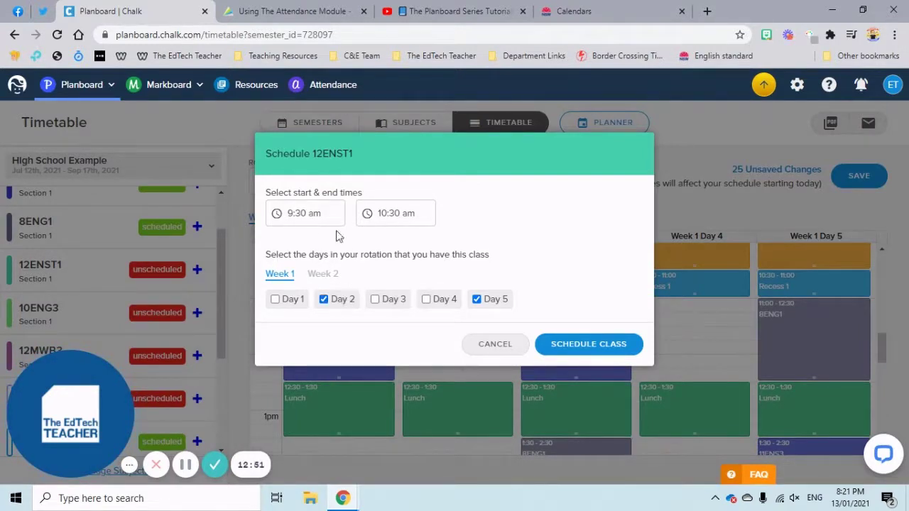
{"action": "left_click", "coordinate": [331, 213]}
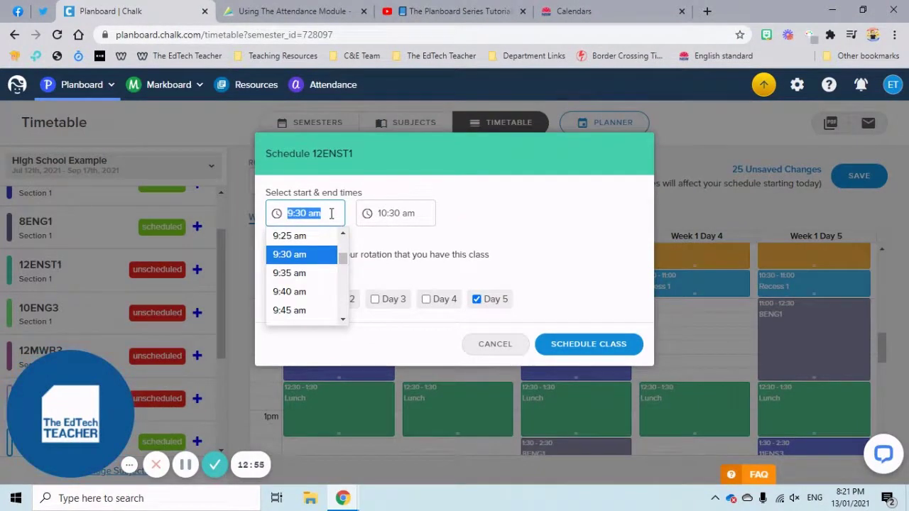
{"action": "type", "text": "12"}
{"action": "key", "text": "BackSpace"}
{"action": "type", "text": ":30"}
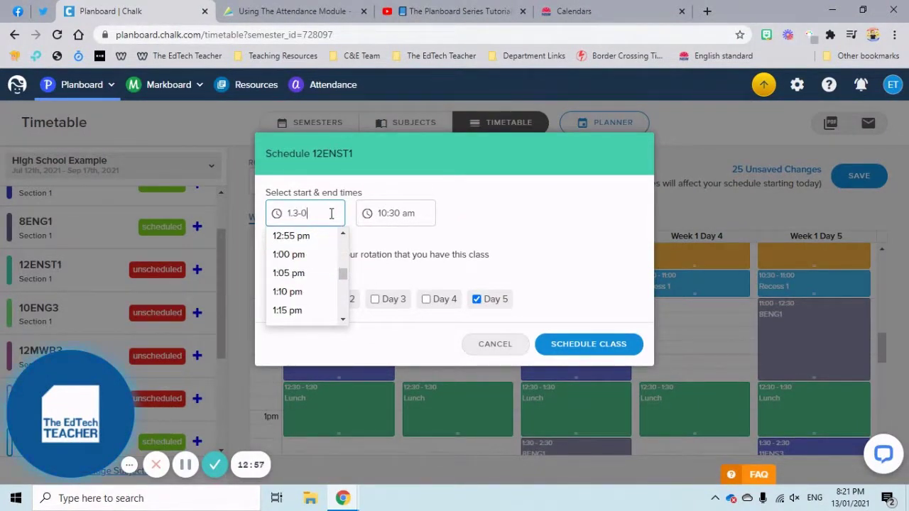
{"action": "key", "text": "BackSpace"}
{"action": "type", "text": "0"}
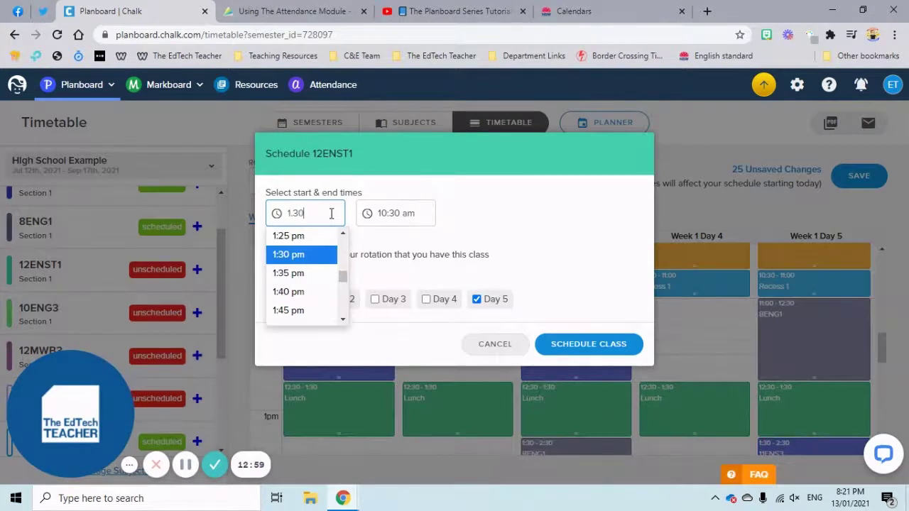
{"action": "key", "text": "Tab"}
{"action": "type", "text": "2:30"}
{"action": "key", "text": "Tab"}
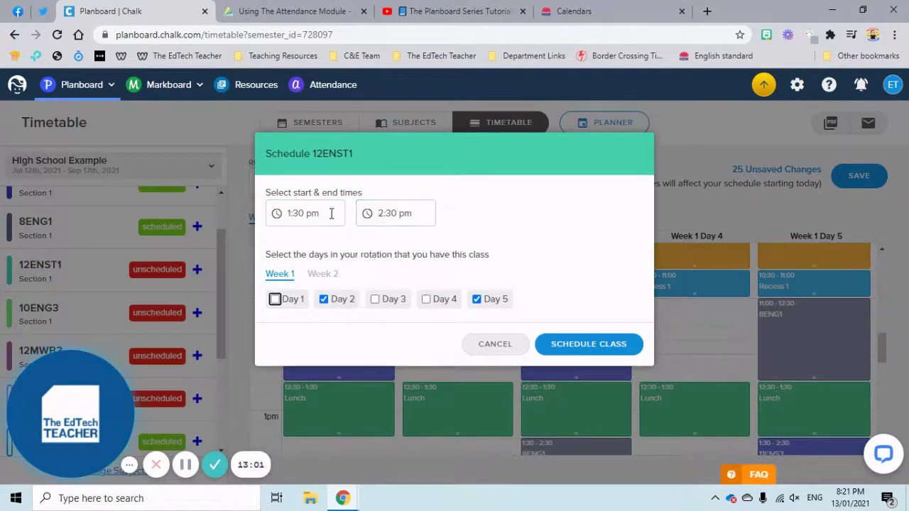
{"action": "left_click", "coordinate": [497, 307]}
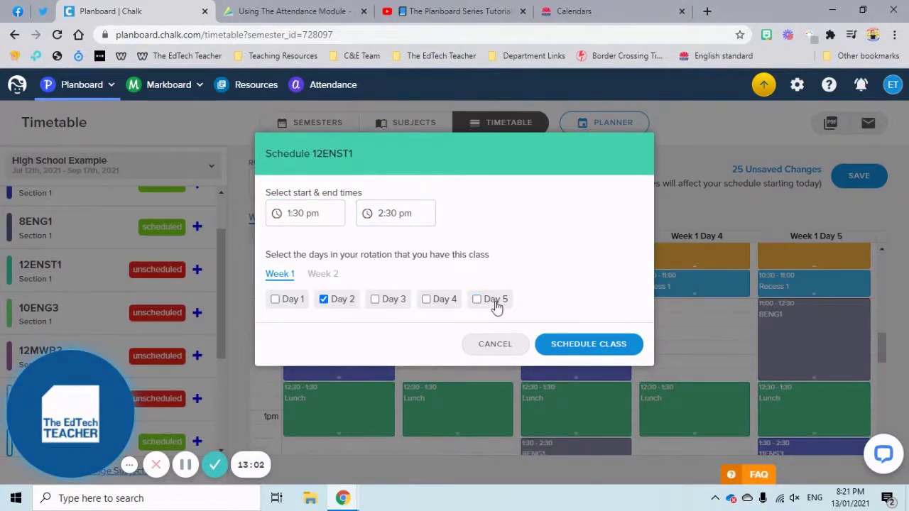
{"action": "left_click", "coordinate": [581, 345]}
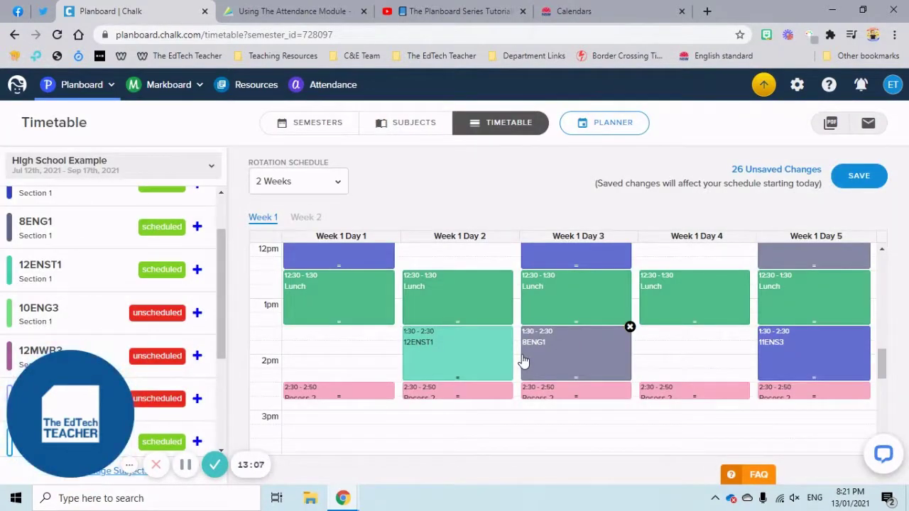
Add a 12ENST1 session from 2:50 pm to 3:30 pm on Week 1 Day 3 only
{"action": "left_click", "coordinate": [90, 270]}
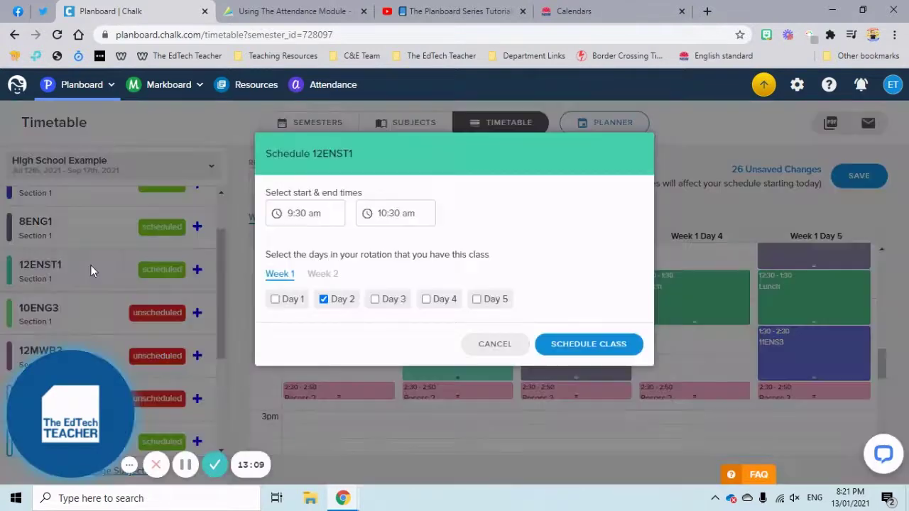
{"action": "left_click", "coordinate": [341, 311]}
{"action": "left_click", "coordinate": [385, 307]}
{"action": "left_click", "coordinate": [305, 213]}
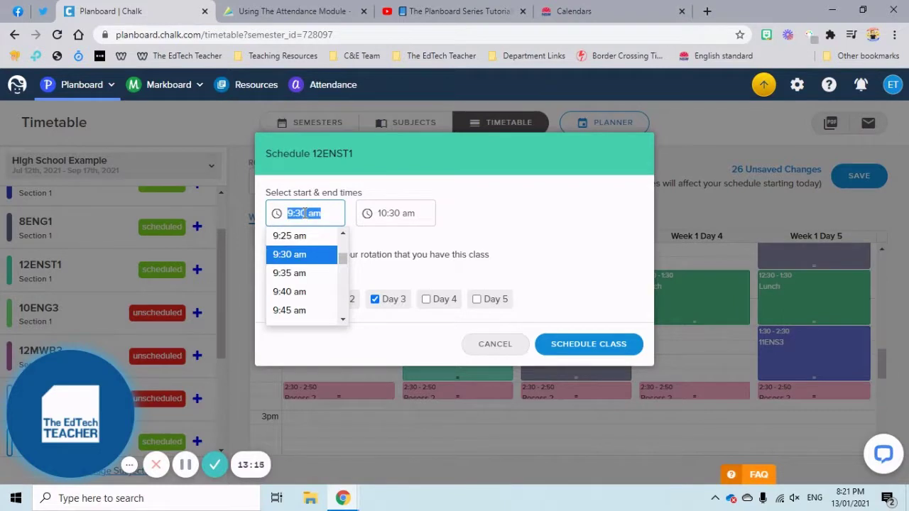
{"action": "type", "text": "2.5"}
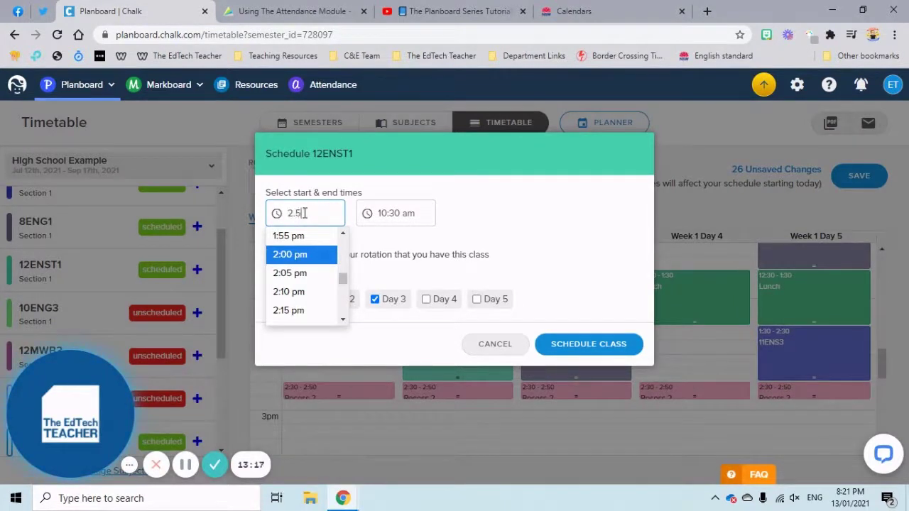
{"action": "type", "text": "0"}
{"action": "key", "text": "Tab"}
{"action": "type", "text": "3.30"}
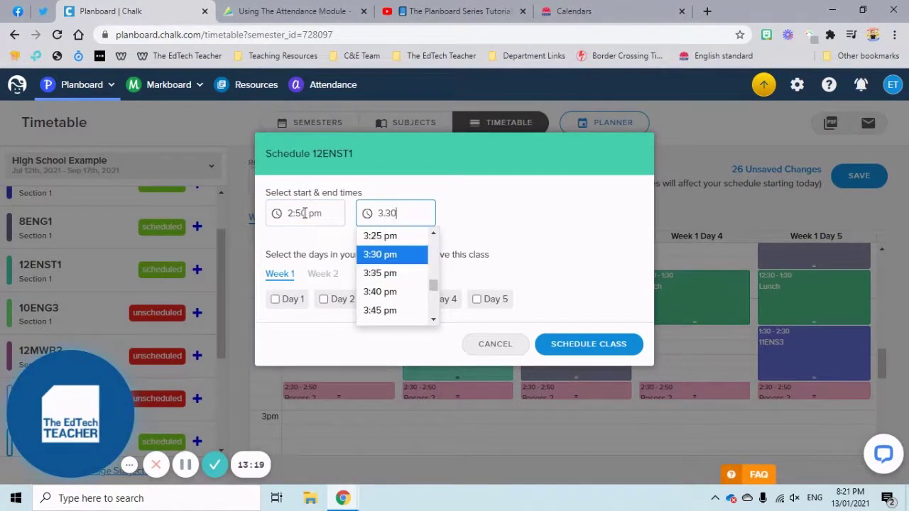
{"action": "left_click", "coordinate": [500, 223]}
{"action": "left_click", "coordinate": [376, 299]}
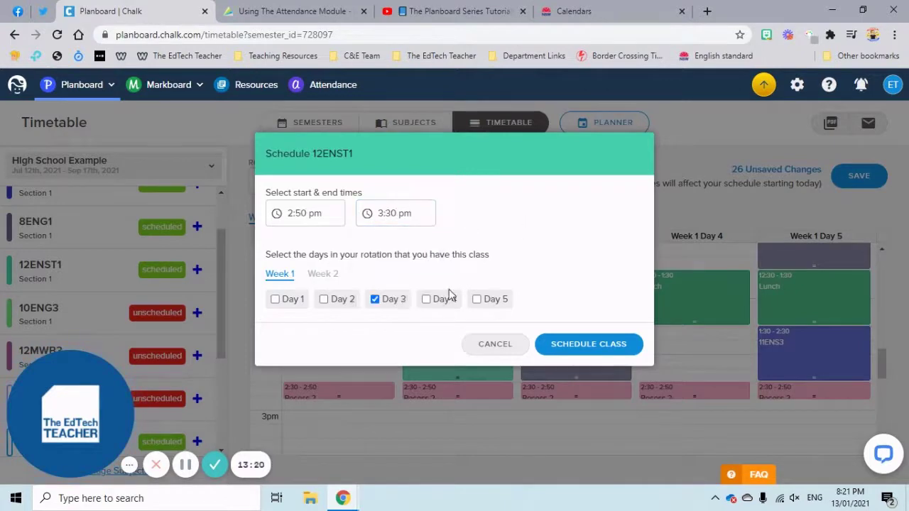
{"action": "left_click", "coordinate": [588, 344]}
{"action": "scroll", "coordinate": [562, 365], "scroll_direction": "up", "scroll_amount": 5}
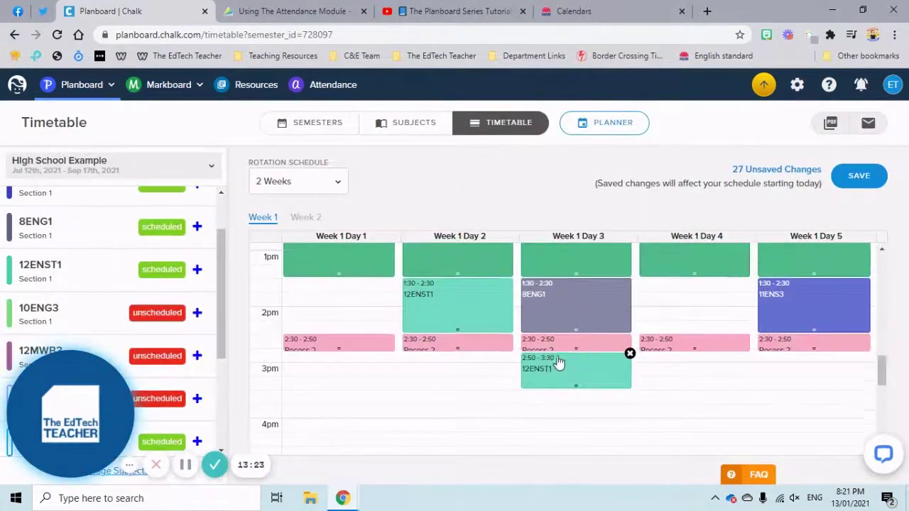
Add a 12ENST1 session from 11:00 am to 12:30 pm on Week 1 Day 4 only
{"action": "scroll", "coordinate": [563, 365], "scroll_direction": "down", "scroll_amount": 2}
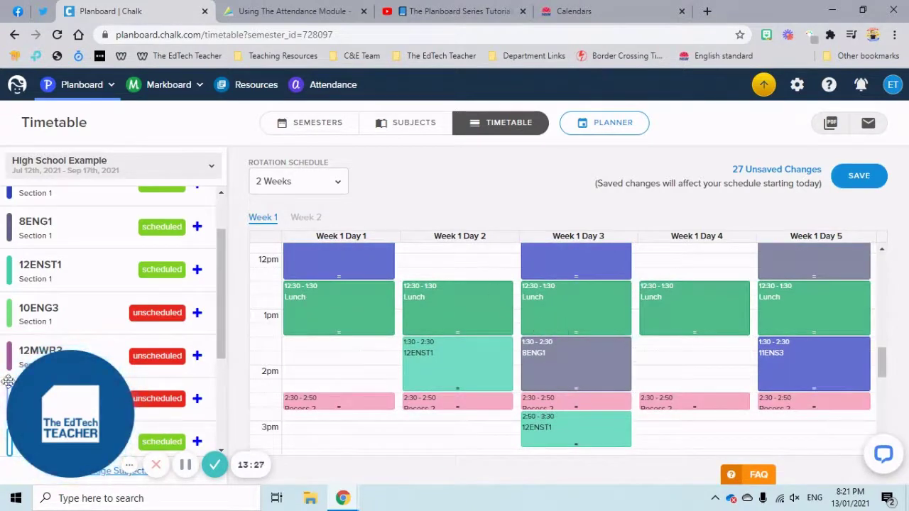
{"action": "left_click", "coordinate": [114, 263]}
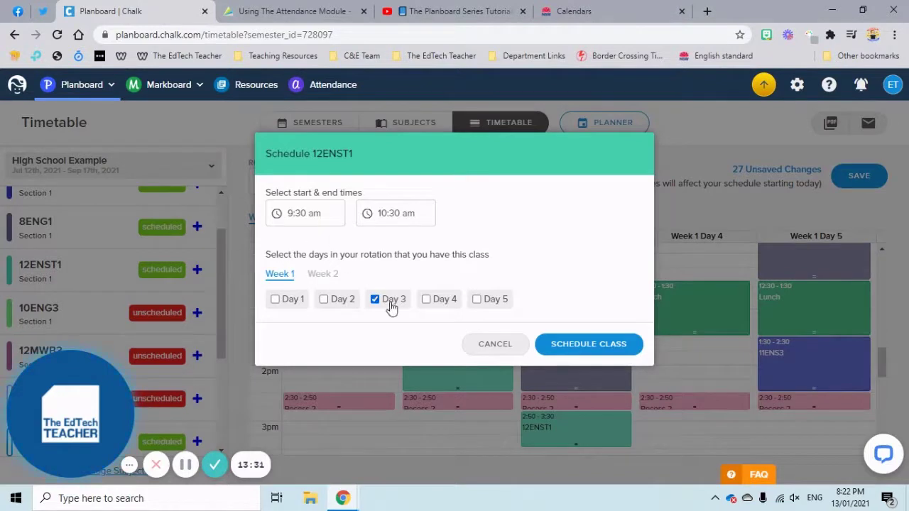
{"action": "left_click", "coordinate": [320, 212]}
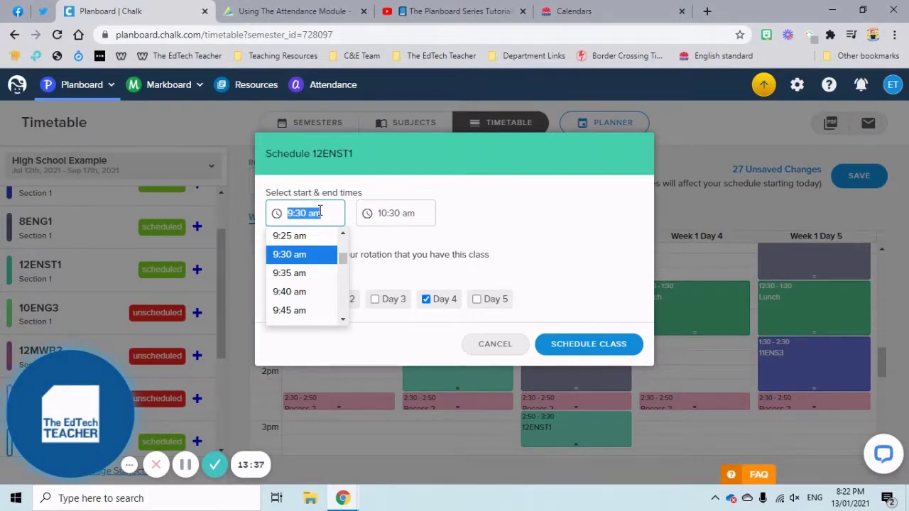
{"action": "type", "text": "11"}
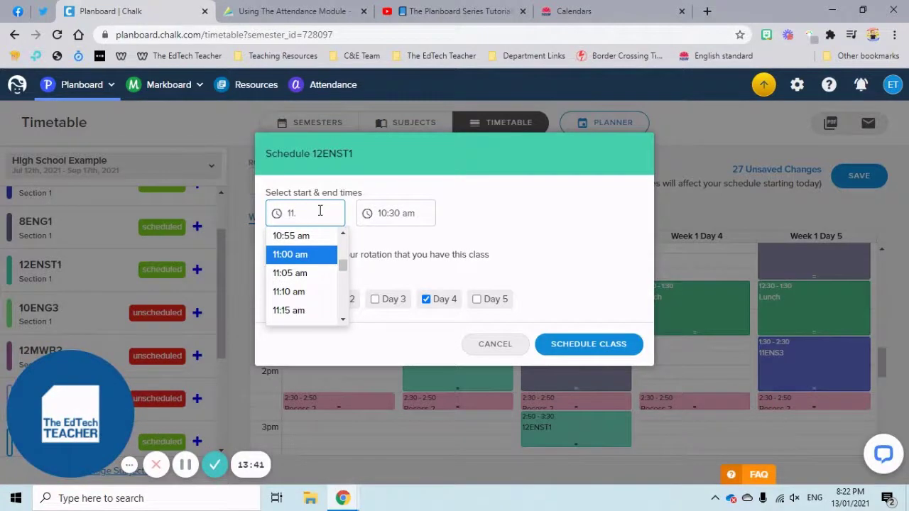
{"action": "type", "text": ".0"}
{"action": "key", "text": "Tab"}
{"action": "type", "text": "12.30"}
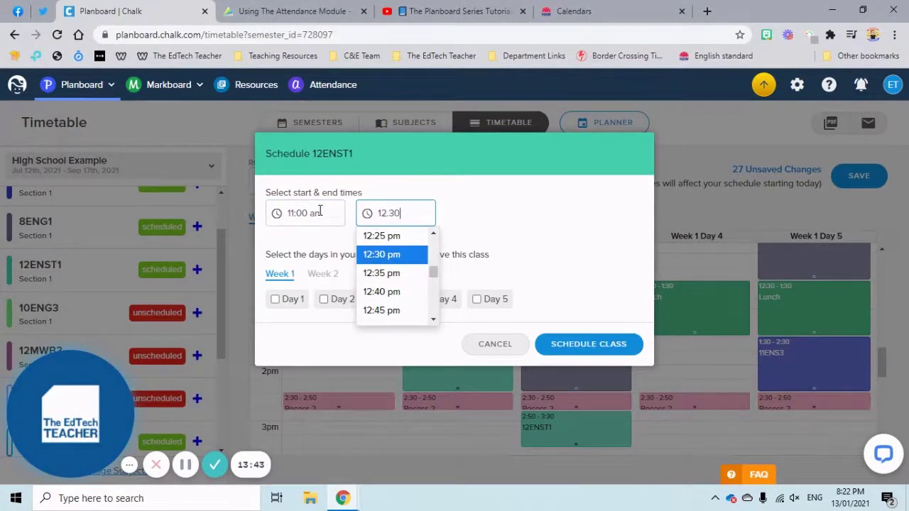
{"action": "key", "text": "Tab"}
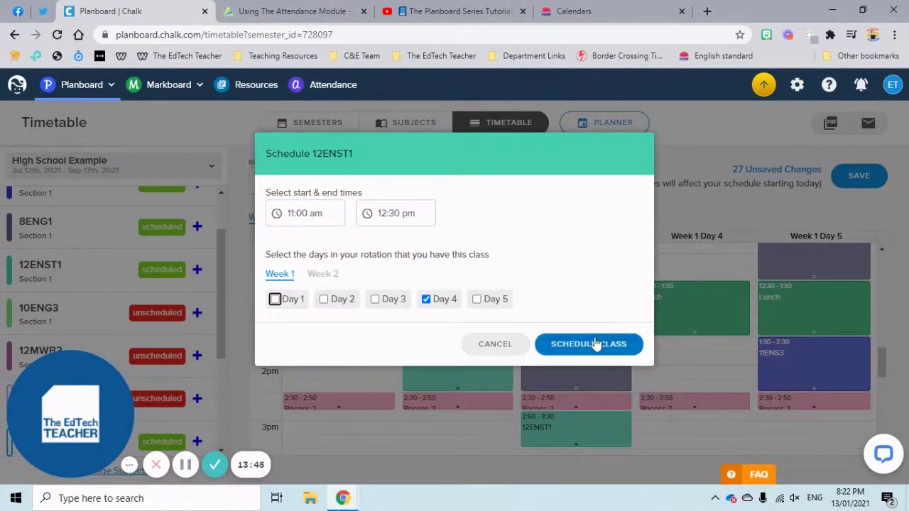
{"action": "left_click", "coordinate": [653, 348]}
{"action": "scroll", "coordinate": [680, 351], "scroll_direction": "up", "scroll_amount": 1}
{"action": "scroll", "coordinate": [680, 350], "scroll_direction": "down", "scroll_amount": 1}
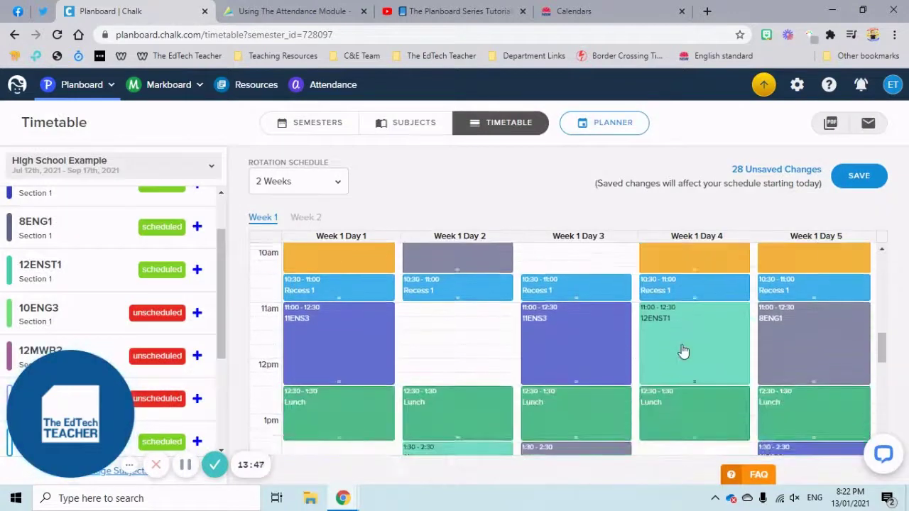
Schedule 10ENG3 from 2:50 pm to 3:30 pm on Week 1 Day 2 only
{"action": "scroll", "coordinate": [675, 348], "scroll_direction": "down", "scroll_amount": 2}
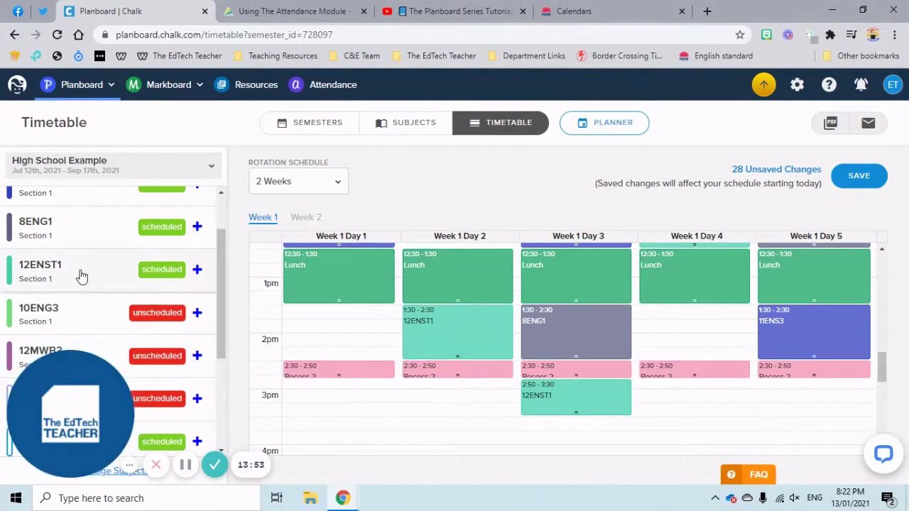
{"action": "scroll", "coordinate": [83, 277], "scroll_direction": "down", "scroll_amount": 2}
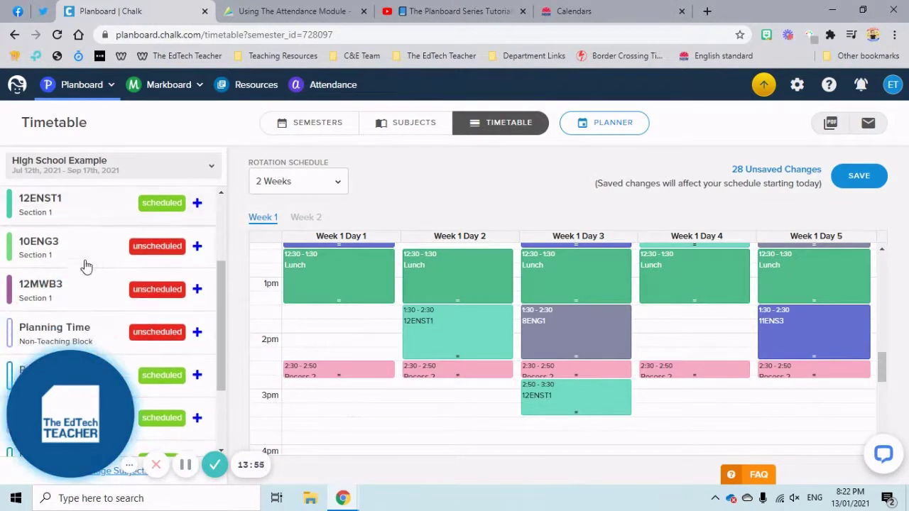
{"action": "left_click", "coordinate": [89, 250]}
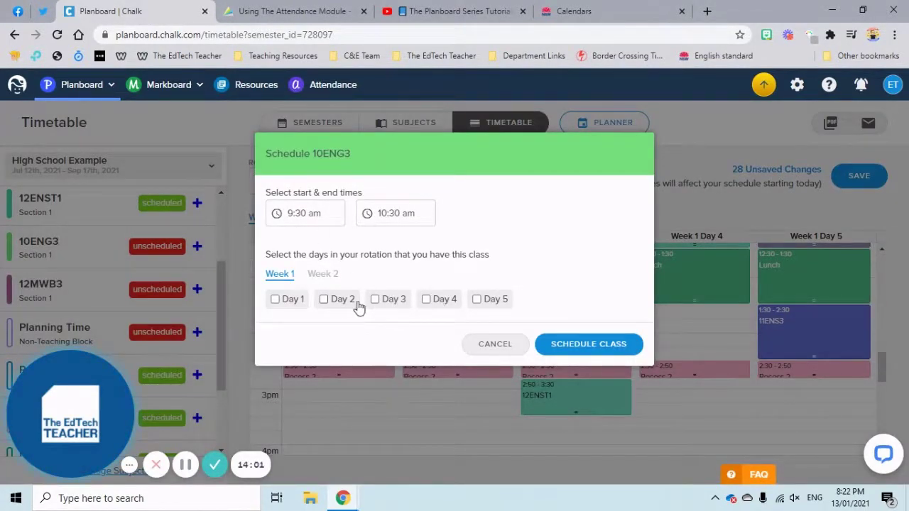
{"action": "left_click", "coordinate": [316, 211]}
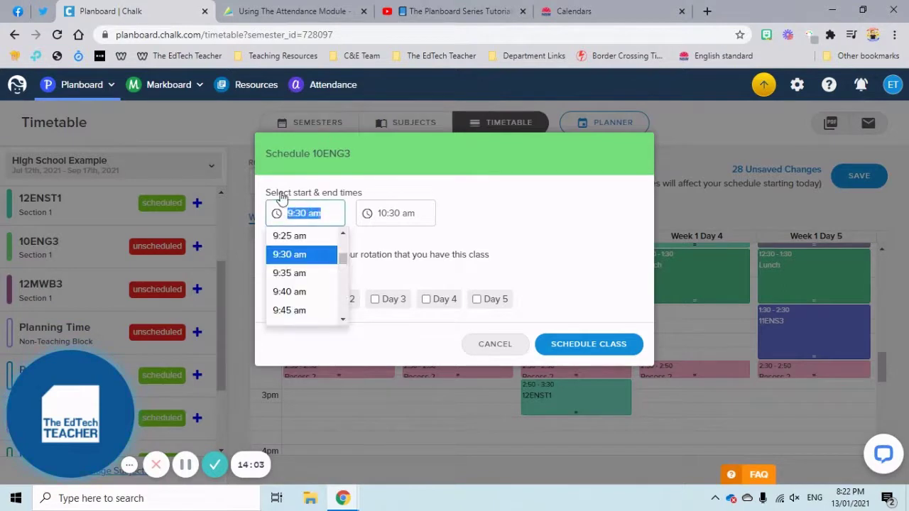
{"action": "type", "text": "2:50"}
{"action": "key", "text": "Tab"}
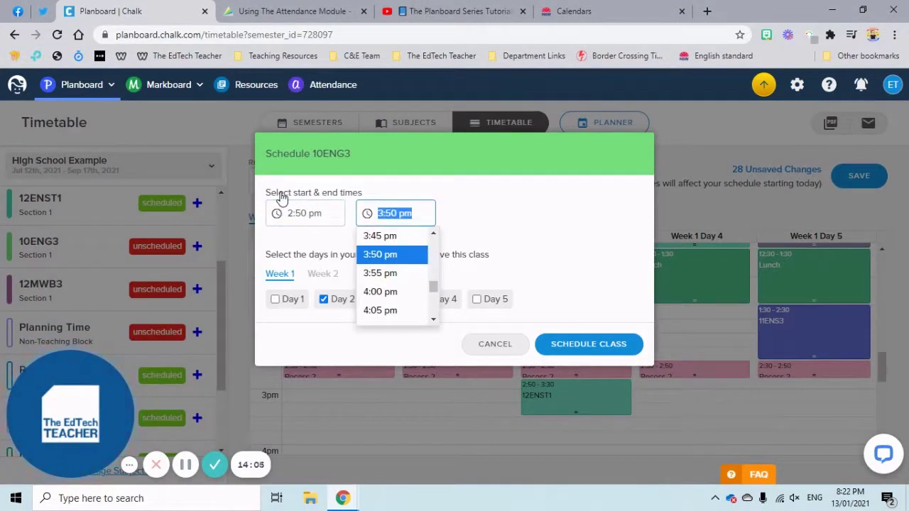
{"action": "type", "text": "3.30"}
{"action": "left_click", "coordinate": [556, 248]}
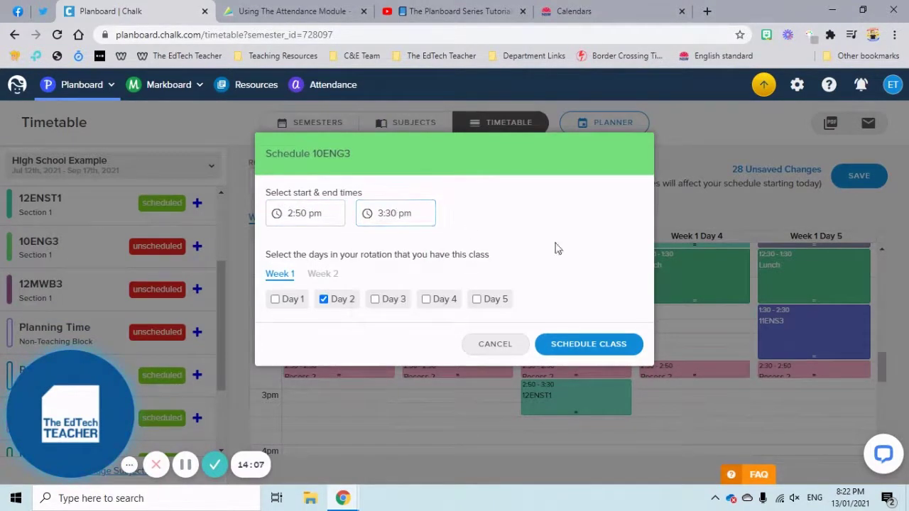
{"action": "left_click", "coordinate": [566, 346]}
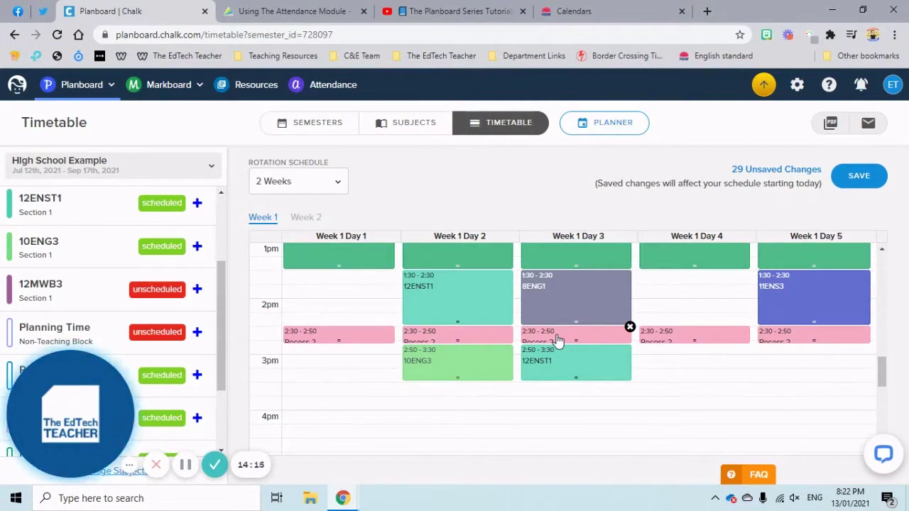
Schedule the Assembly block from 2:50 pm to 3:30 pm on Week 1 Day 1 only
{"action": "scroll", "coordinate": [585, 365], "scroll_direction": "up", "scroll_amount": 1}
{"action": "scroll", "coordinate": [584, 366], "scroll_direction": "up", "scroll_amount": 3}
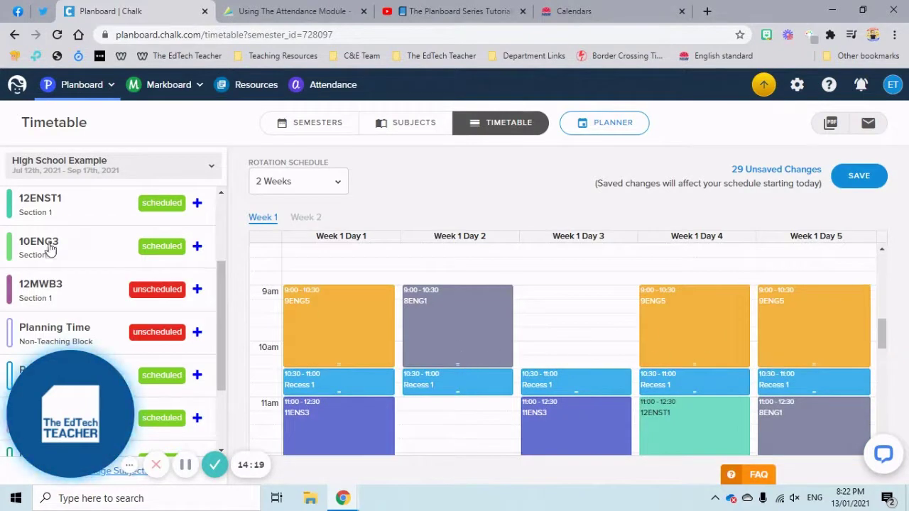
{"action": "scroll", "coordinate": [159, 310], "scroll_direction": "down", "scroll_amount": 1}
{"action": "scroll", "coordinate": [114, 294], "scroll_direction": "down", "scroll_amount": 1}
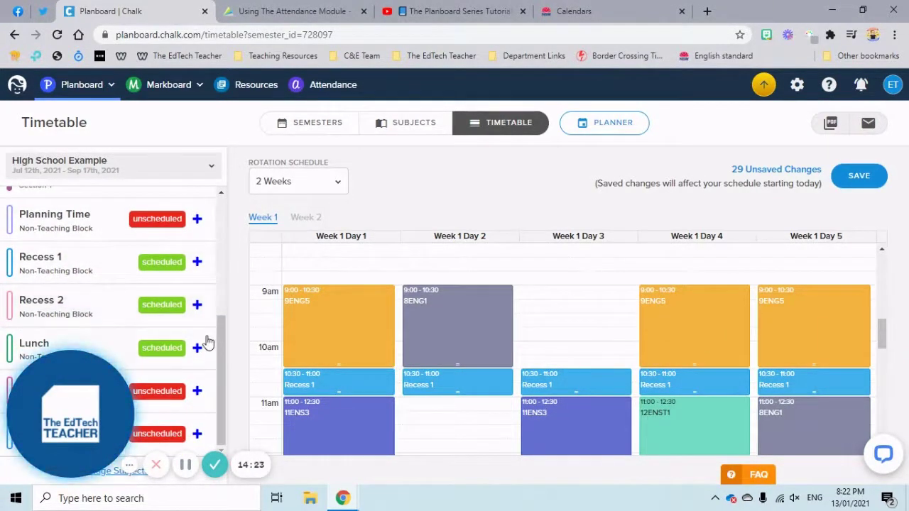
{"action": "scroll", "coordinate": [617, 421], "scroll_direction": "down", "scroll_amount": 1}
{"action": "scroll", "coordinate": [617, 421], "scroll_direction": "down", "scroll_amount": 6}
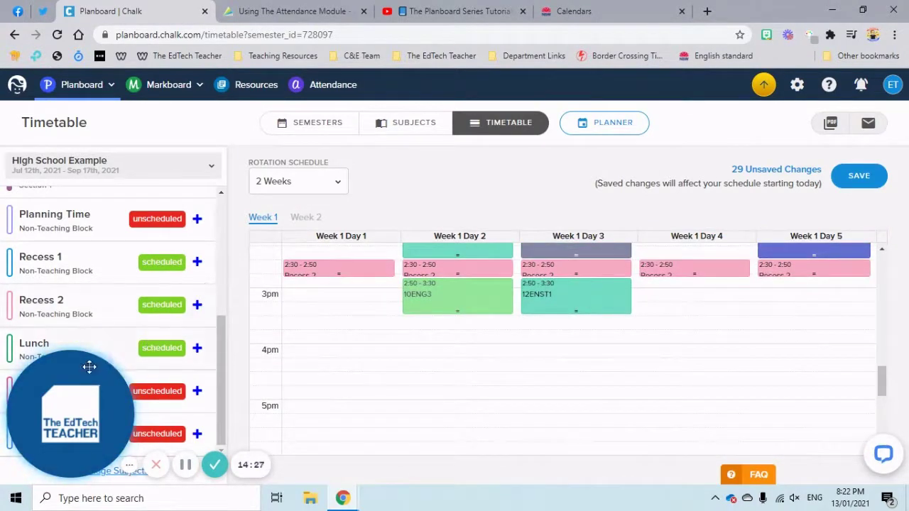
{"action": "scroll", "coordinate": [81, 371], "scroll_direction": "down", "scroll_amount": 5}
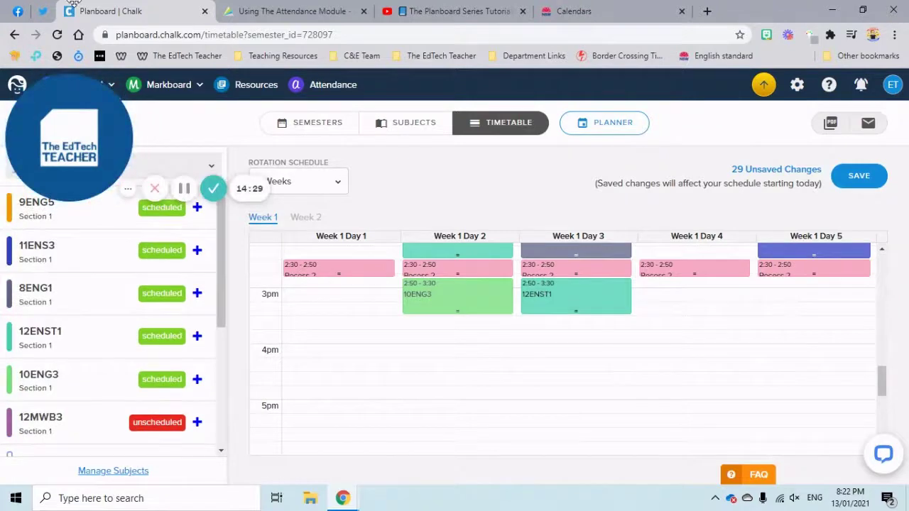
{"action": "scroll", "coordinate": [129, 319], "scroll_direction": "down", "scroll_amount": 3}
{"action": "scroll", "coordinate": [129, 318], "scroll_direction": "down", "scroll_amount": 1}
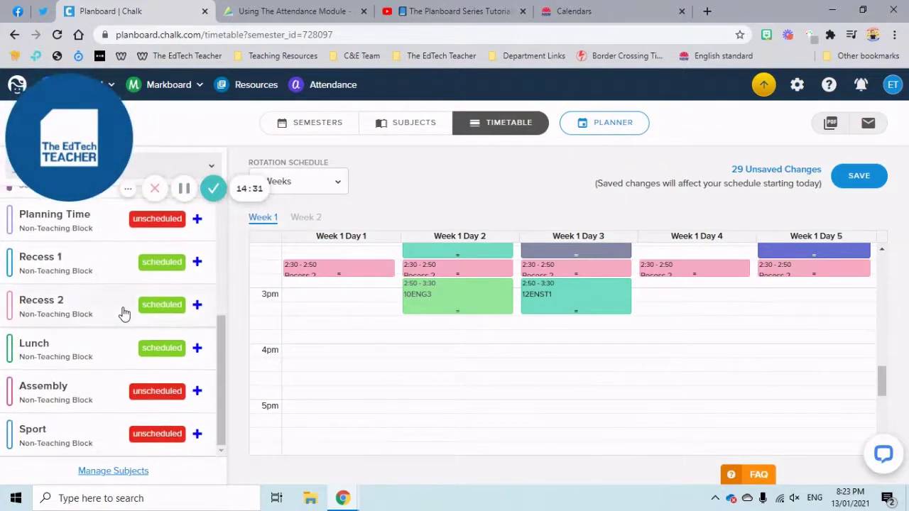
{"action": "left_click", "coordinate": [113, 395]}
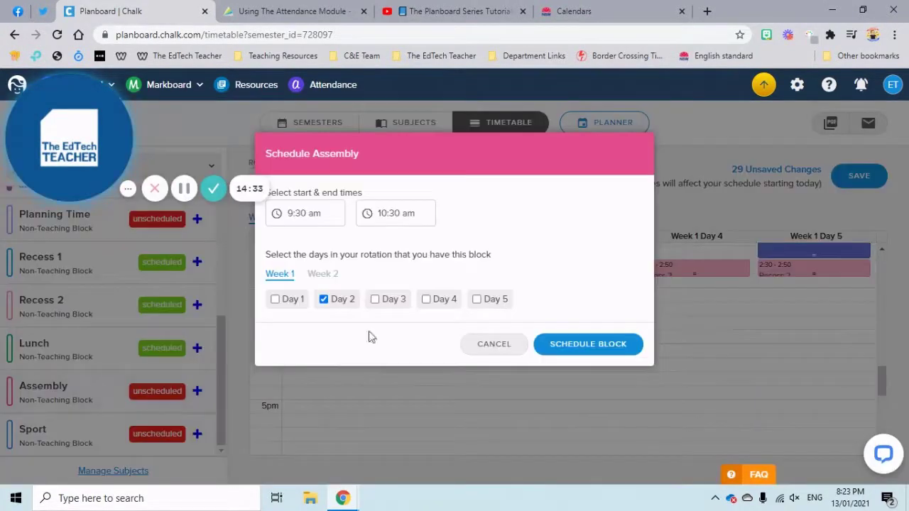
{"action": "left_click", "coordinate": [285, 303]}
{"action": "left_click", "coordinate": [319, 213]}
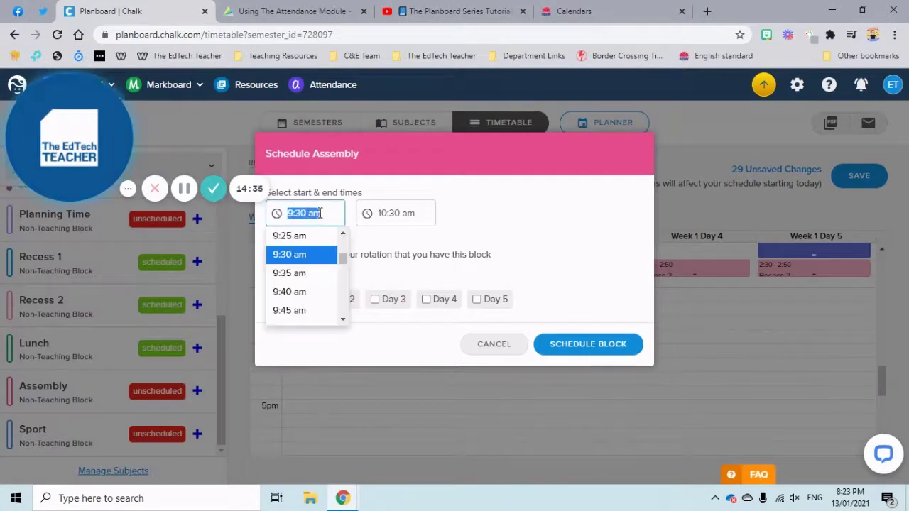
{"action": "type", "text": "2:50"}
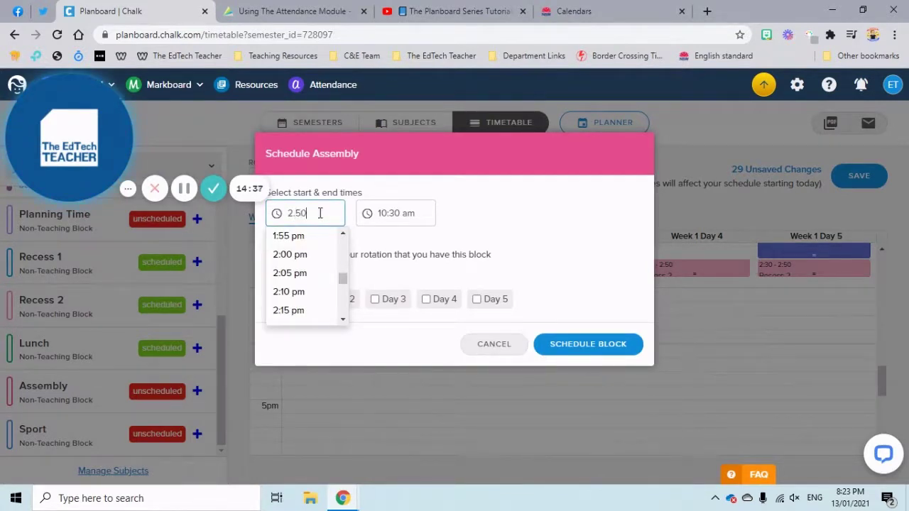
{"action": "key", "text": "Tab"}
{"action": "type", "text": "3:30"}
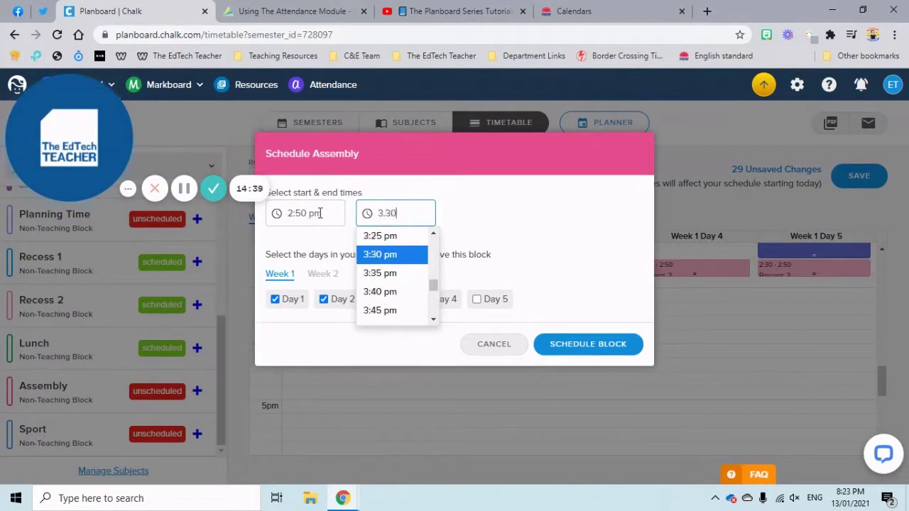
{"action": "left_click", "coordinate": [459, 218]}
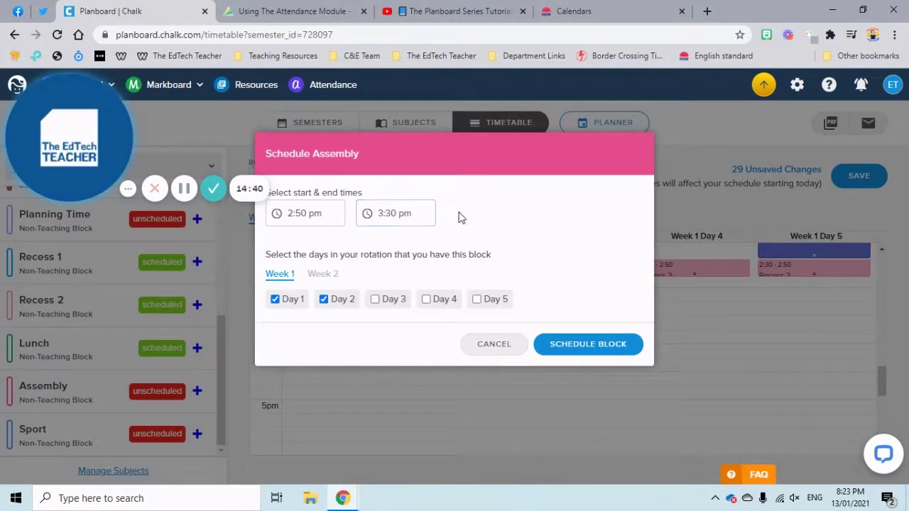
{"action": "left_click", "coordinate": [327, 301]}
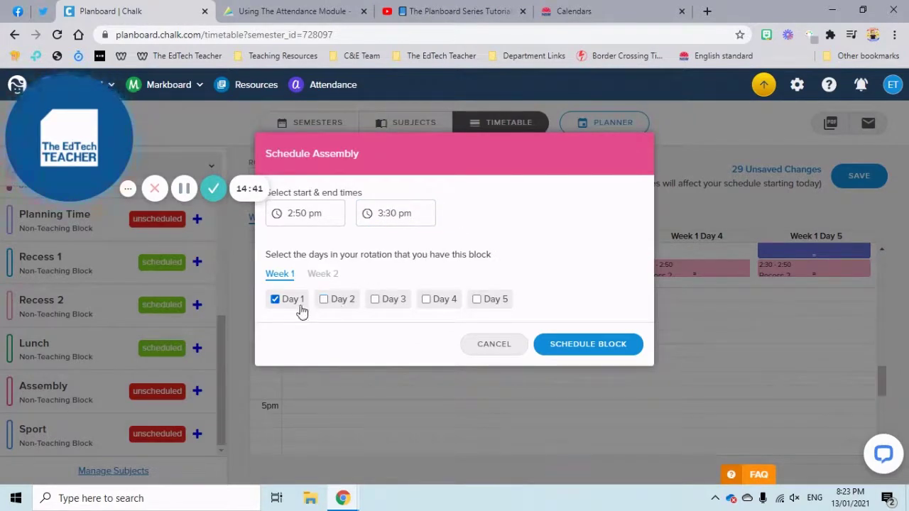
{"action": "left_click", "coordinate": [621, 345]}
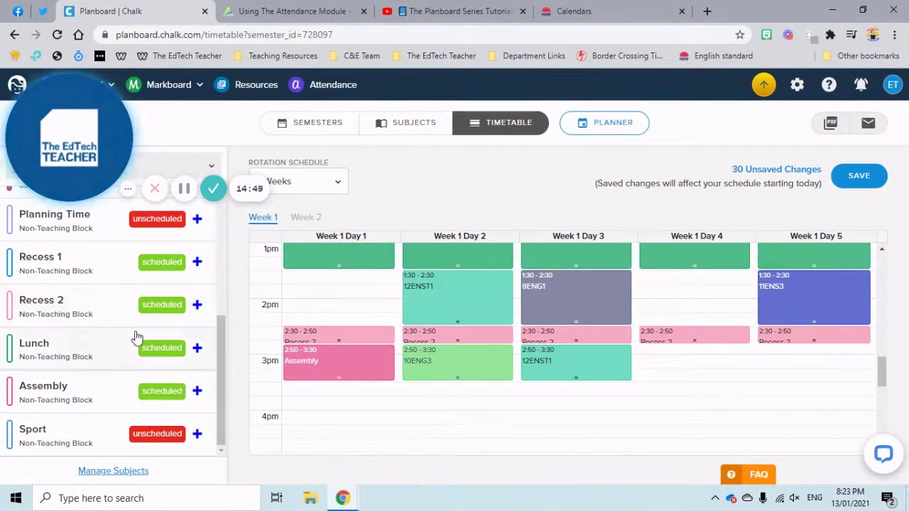
Remove the Recess 2 block from Week 1 Day 4
{"action": "scroll", "coordinate": [595, 353], "scroll_direction": "up", "scroll_amount": 1}
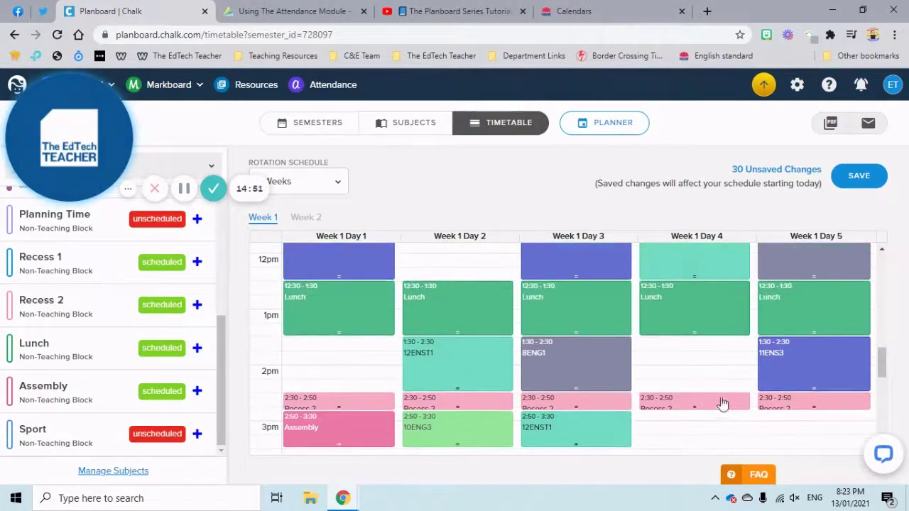
{"action": "left_click", "coordinate": [698, 402]}
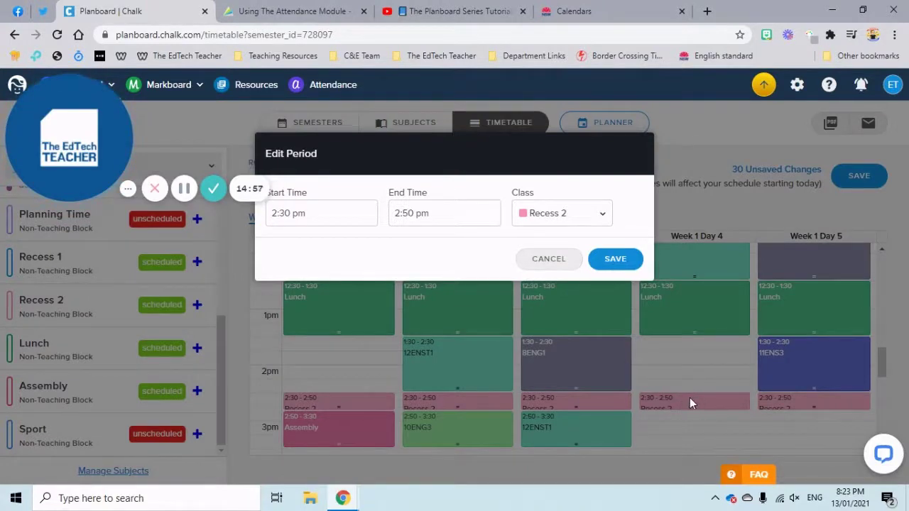
{"action": "left_click", "coordinate": [565, 265]}
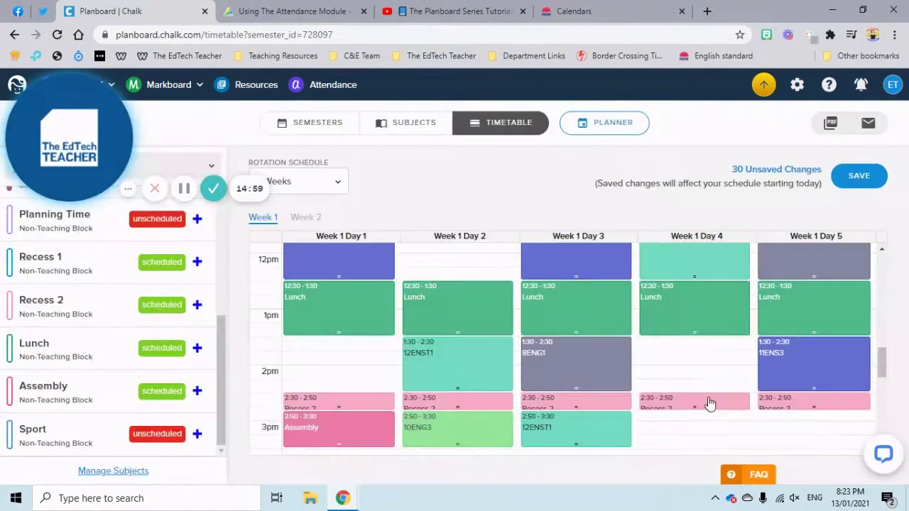
{"action": "left_click", "coordinate": [748, 395]}
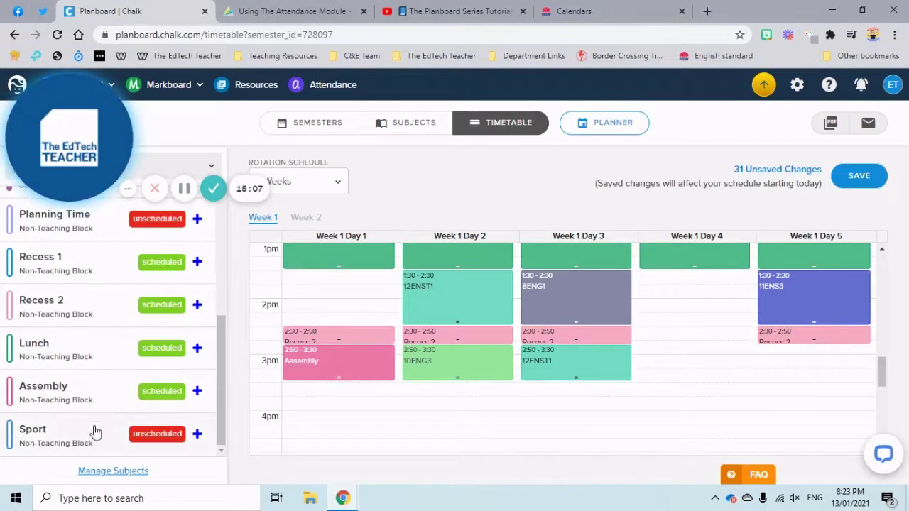
Schedule the Sport block from 1:30 pm to 3:30 pm on Week 1 Day 4 only
{"action": "scroll", "coordinate": [612, 341], "scroll_direction": "up", "scroll_amount": 1}
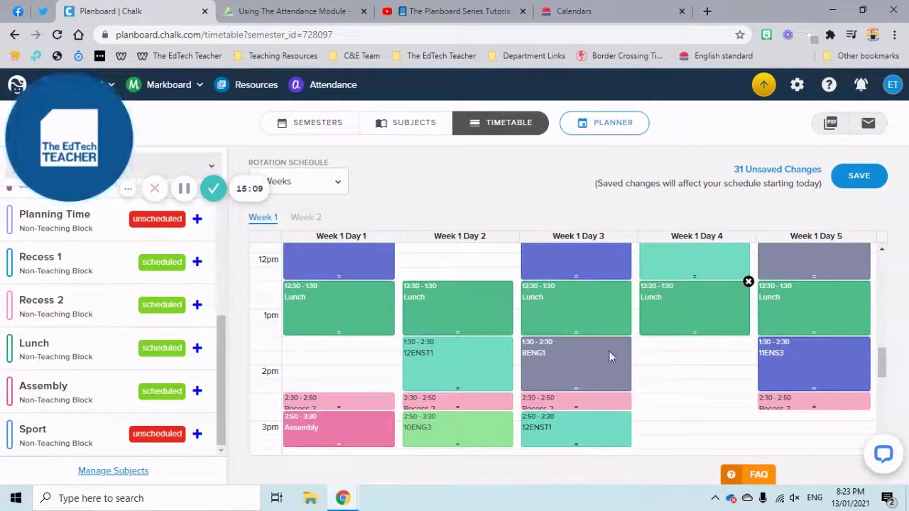
{"action": "scroll", "coordinate": [609, 357], "scroll_direction": "down", "scroll_amount": 2}
{"action": "left_click", "coordinate": [197, 434]}
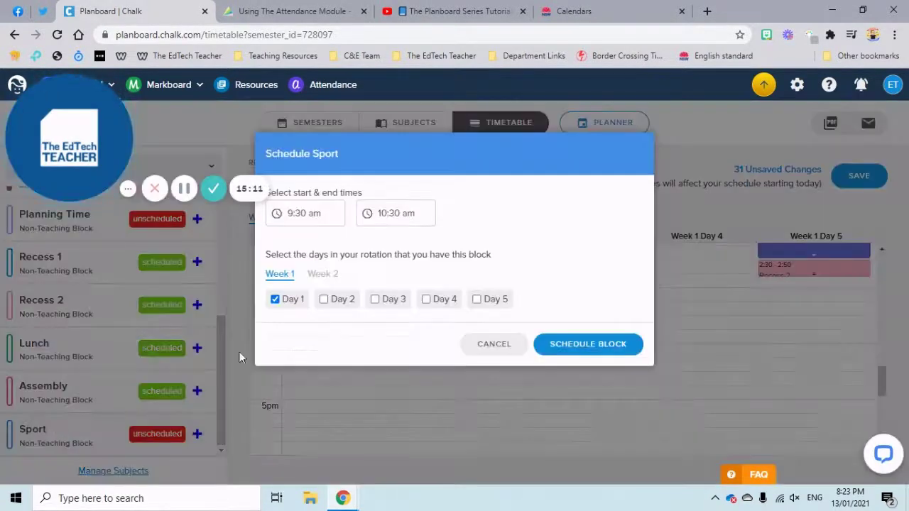
{"action": "left_click", "coordinate": [295, 301]}
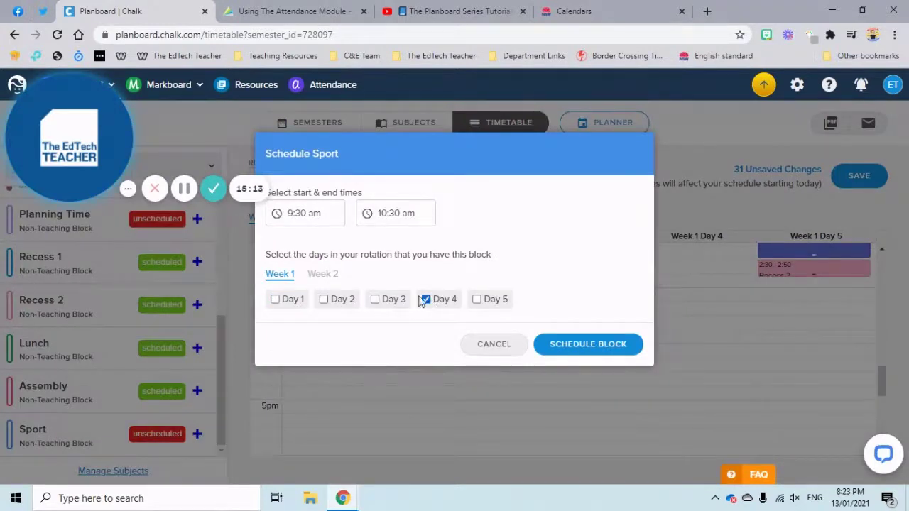
{"action": "double_click", "coordinate": [318, 214]}
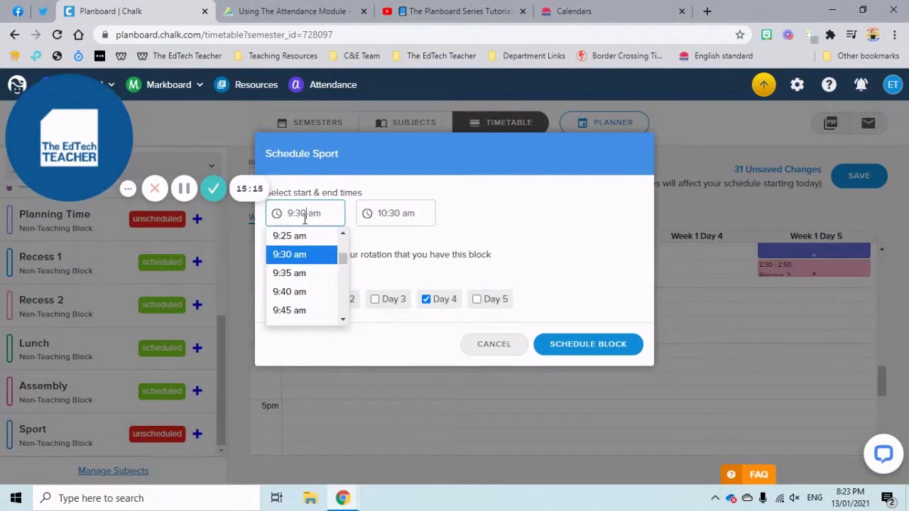
{"action": "type", "text": "1"}
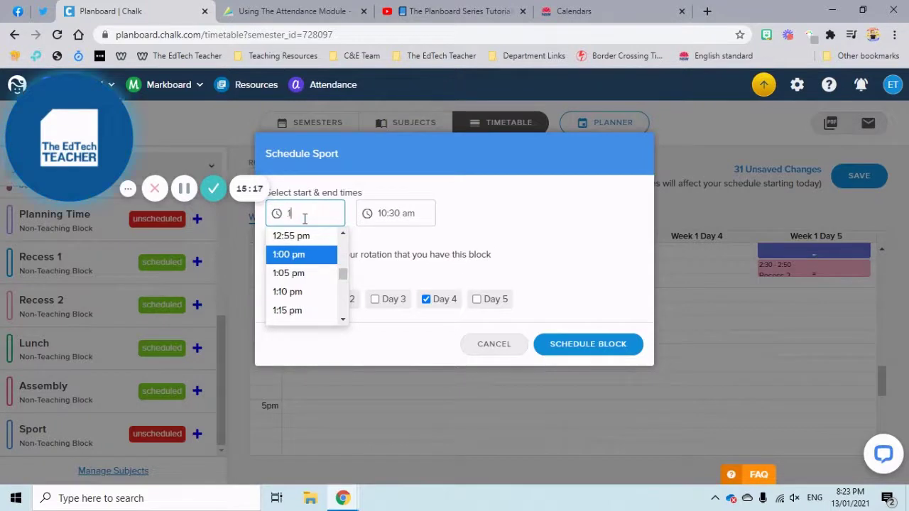
{"action": "type", "text": ":30"}
{"action": "key", "text": "Tab"}
{"action": "type", "text": "3"}
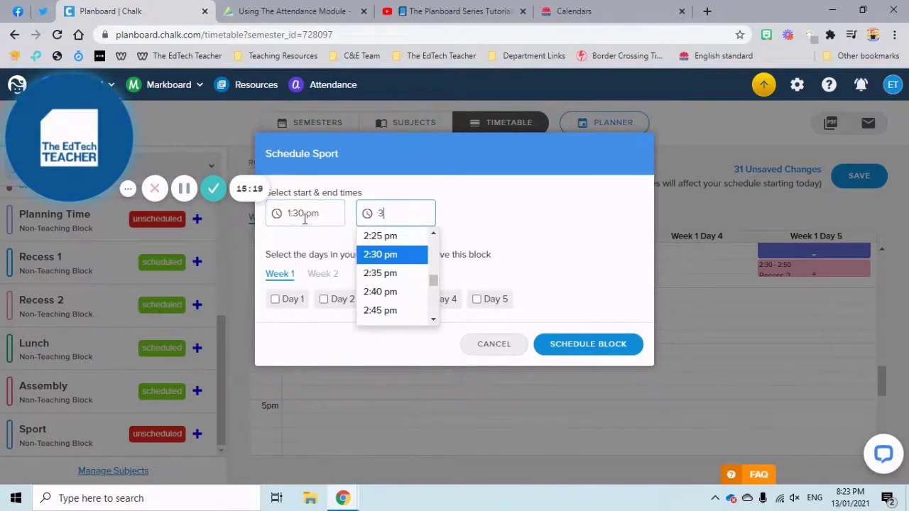
{"action": "type", "text": ":30"}
{"action": "left_click", "coordinate": [507, 271]}
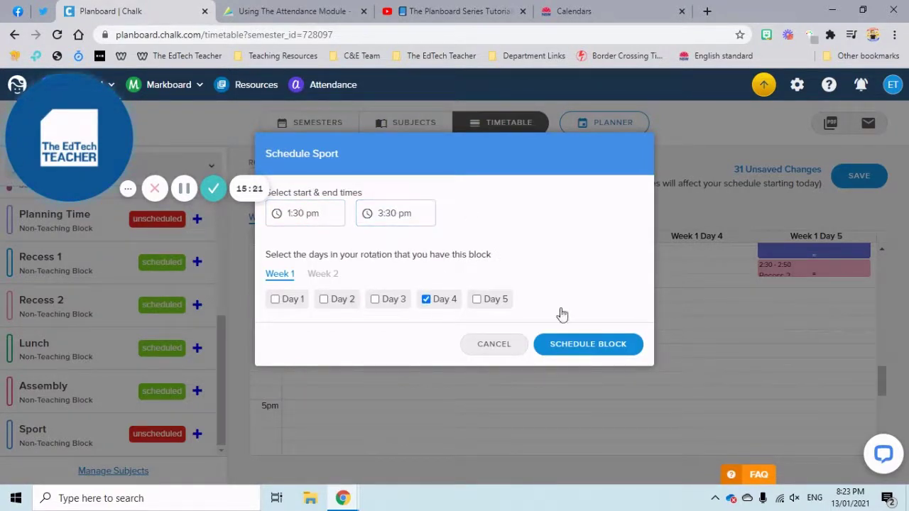
{"action": "left_click", "coordinate": [633, 347]}
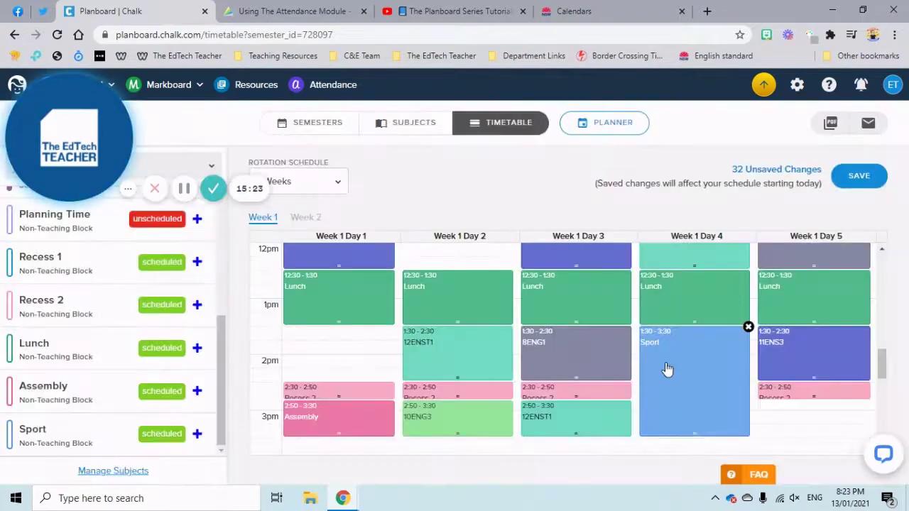
Schedule the Planning Time block from 1:30 pm to 2:30 pm on Week 1 Day 1 only
{"action": "scroll", "coordinate": [668, 370], "scroll_direction": "up", "scroll_amount": 4}
{"action": "scroll", "coordinate": [667, 369], "scroll_direction": "down", "scroll_amount": 2}
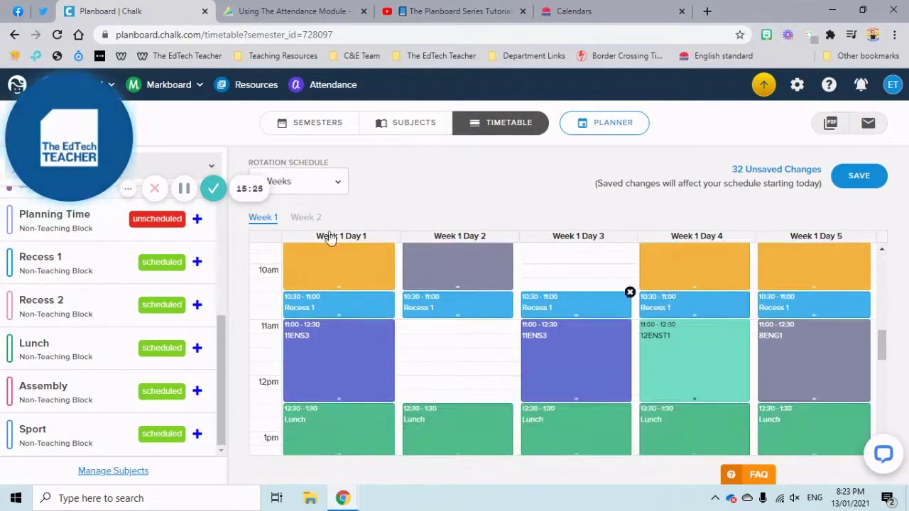
{"action": "scroll", "coordinate": [510, 390], "scroll_direction": "down", "scroll_amount": 2}
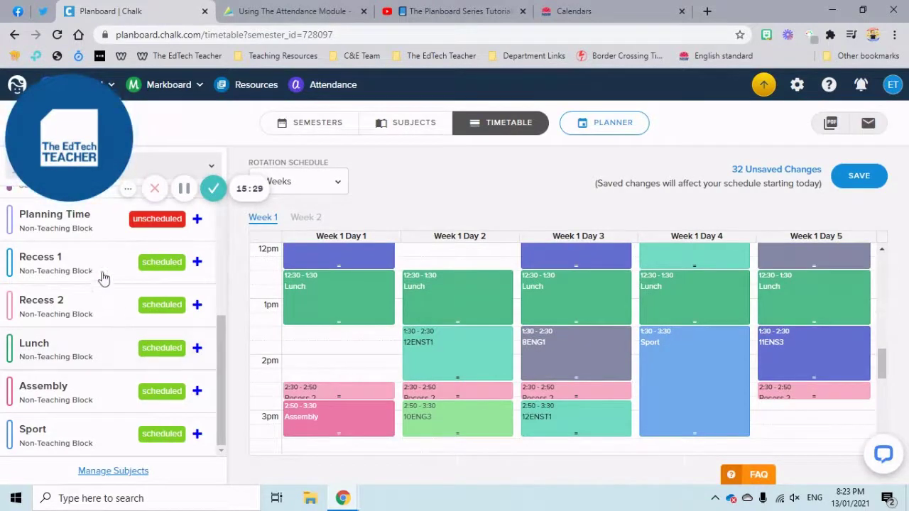
{"action": "left_click", "coordinate": [96, 222]}
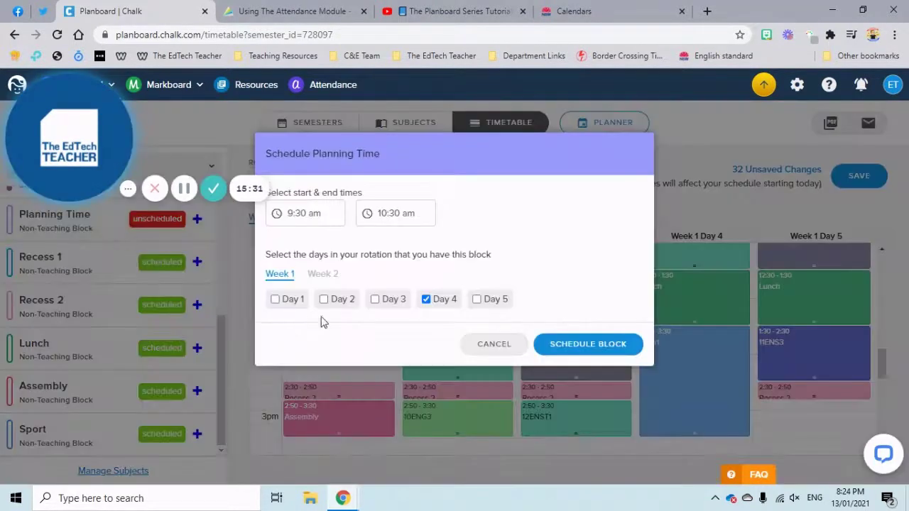
{"action": "left_click", "coordinate": [293, 303]}
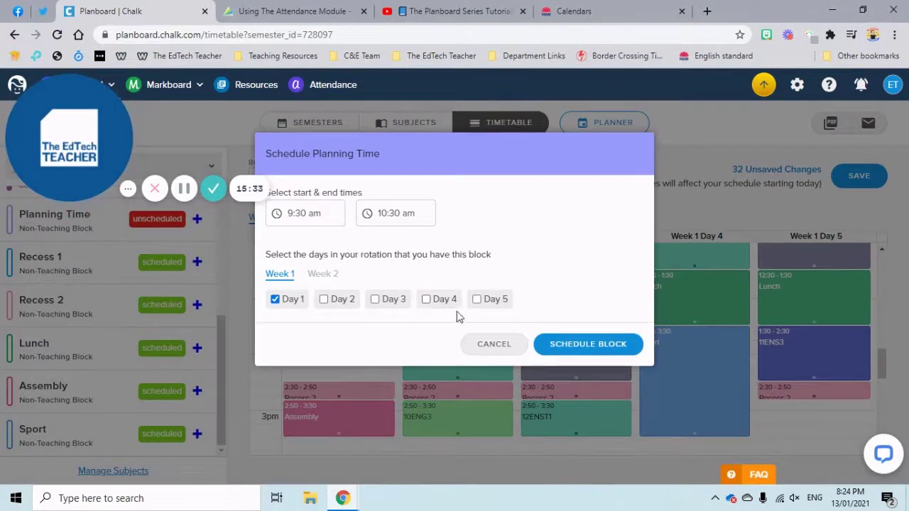
{"action": "left_click", "coordinate": [315, 213]}
{"action": "type", "text": "1:30"}
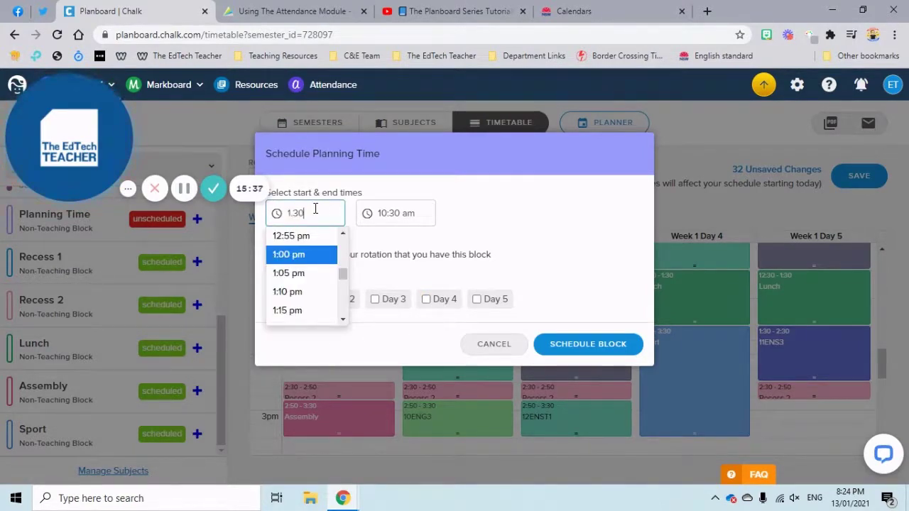
{"action": "key", "text": "Tab"}
{"action": "type", "text": "2.30"}
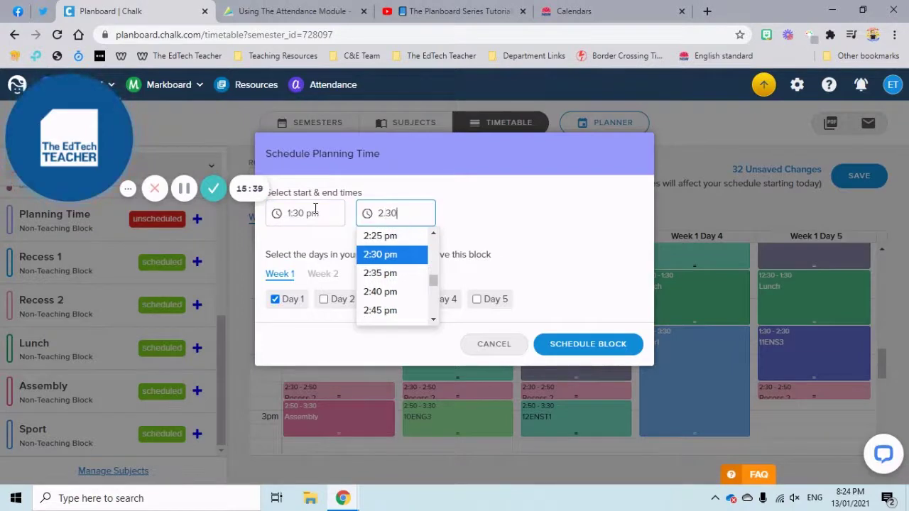
{"action": "key", "text": "Tab"}
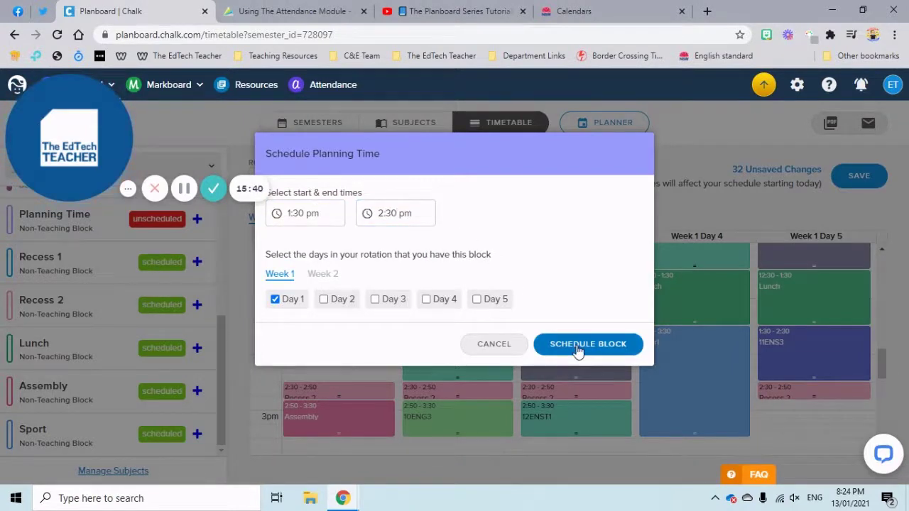
{"action": "left_click", "coordinate": [578, 345]}
Schedule another Planning Time block from 11:00 am to 12:30 pm on Week 1 Day 2 only
{"action": "scroll", "coordinate": [482, 369], "scroll_direction": "up", "scroll_amount": 3}
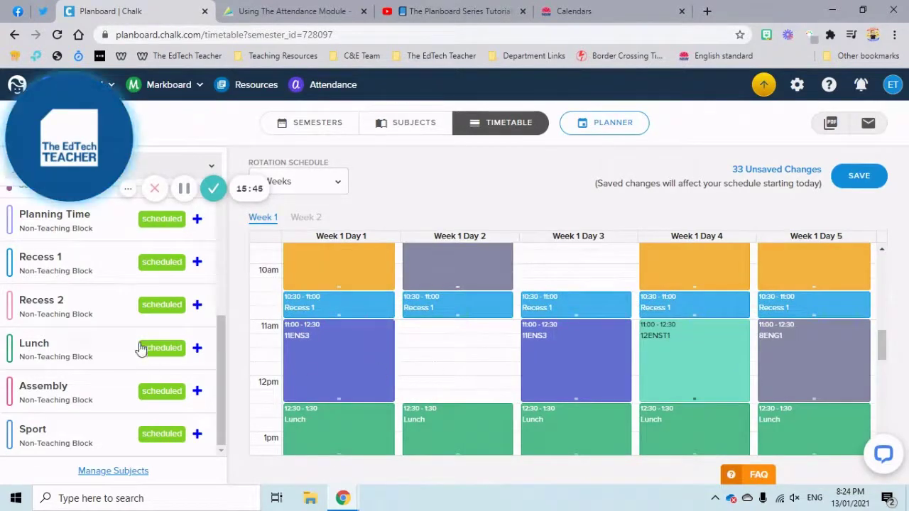
{"action": "left_click", "coordinate": [109, 218]}
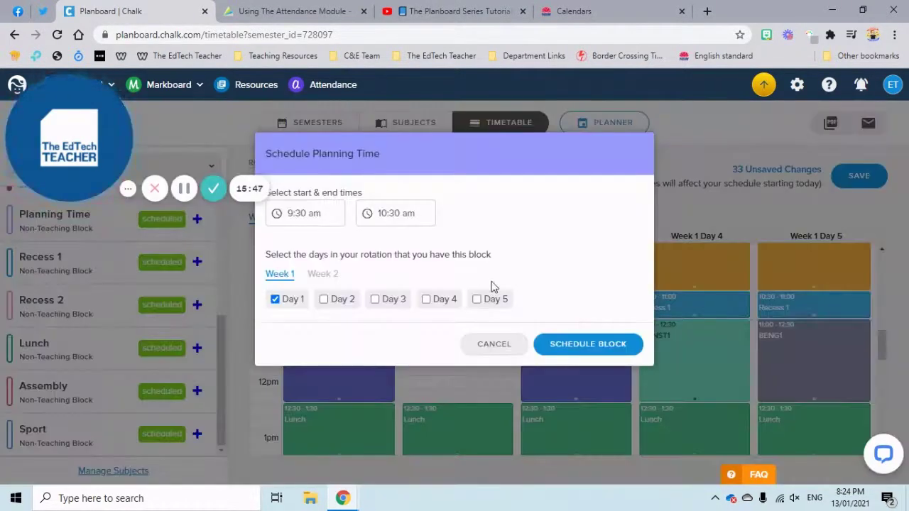
{"action": "left_click", "coordinate": [304, 304]}
{"action": "left_click", "coordinate": [341, 304]}
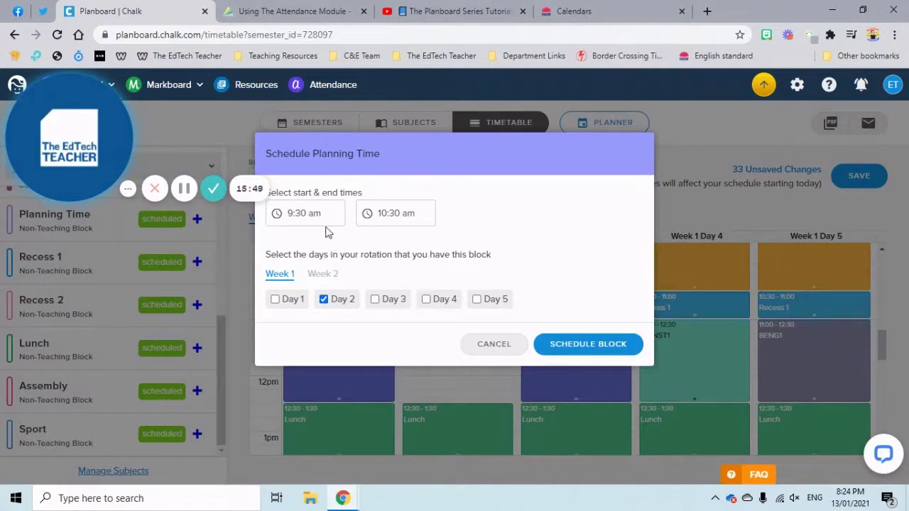
{"action": "left_click", "coordinate": [306, 213]}
{"action": "key", "text": "ctrl+a"}
{"action": "type", "text": "11"}
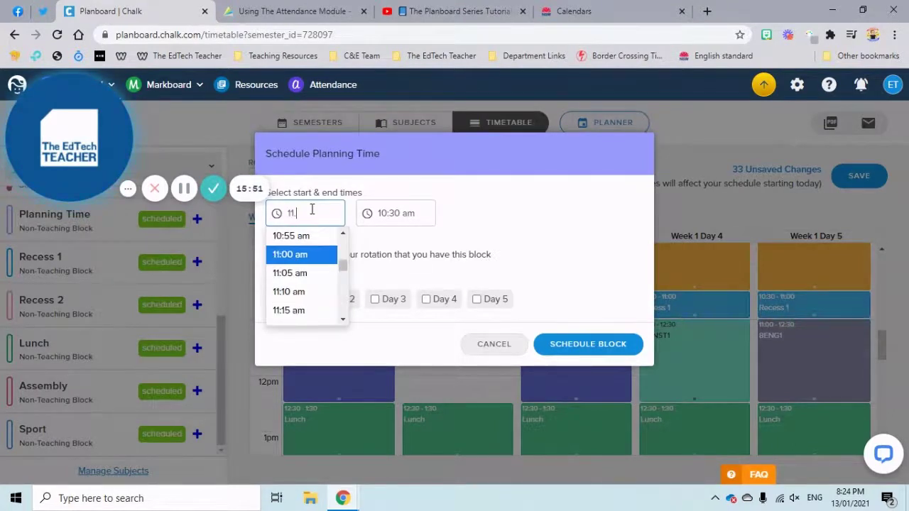
{"action": "type", "text": ".00"}
{"action": "key", "text": "Tab"}
{"action": "type", "text": "12.3"}
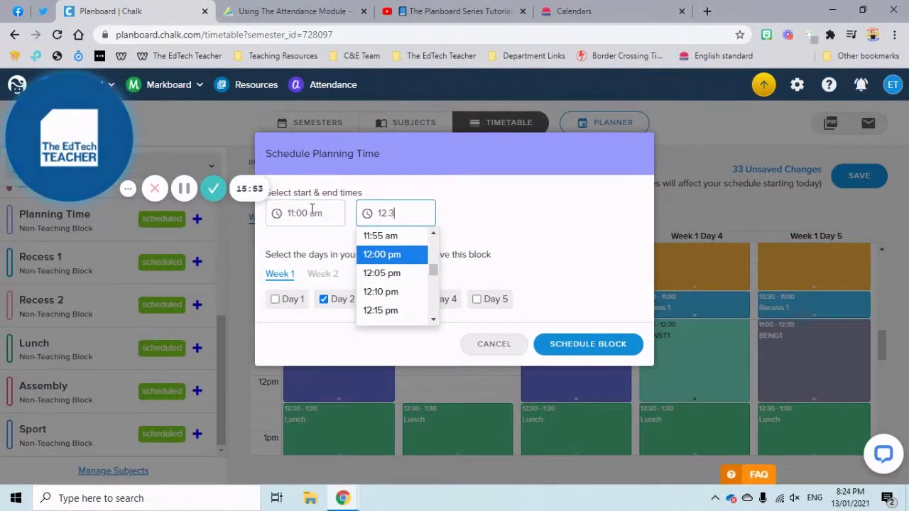
{"action": "type", "text": "0"}
{"action": "left_click", "coordinate": [576, 226]}
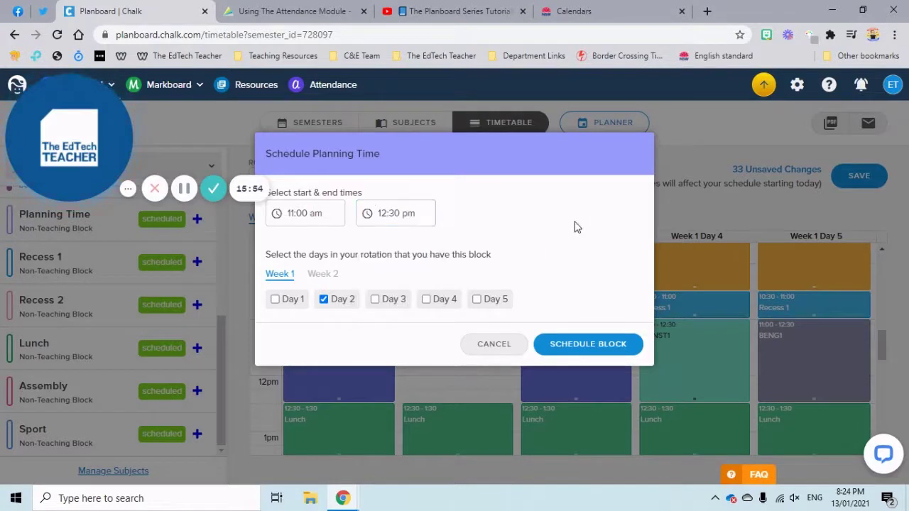
{"action": "left_click", "coordinate": [564, 345]}
Schedule another Planning Time block from 9:00 am to 10:30 am on Week 1 Day 3 only
{"action": "scroll", "coordinate": [547, 373], "scroll_direction": "up", "scroll_amount": 1}
{"action": "scroll", "coordinate": [547, 372], "scroll_direction": "down", "scroll_amount": 3}
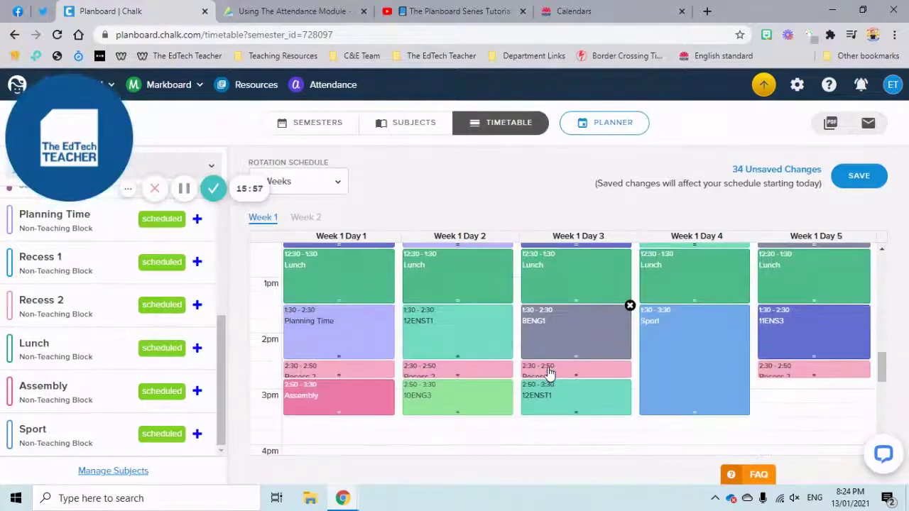
{"action": "scroll", "coordinate": [629, 376], "scroll_direction": "up", "scroll_amount": 5}
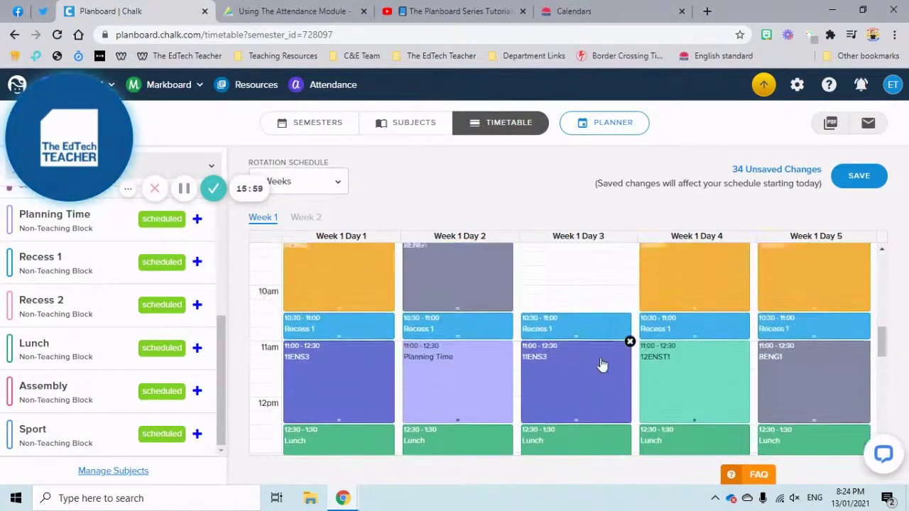
{"action": "scroll", "coordinate": [560, 278], "scroll_direction": "up", "scroll_amount": 1}
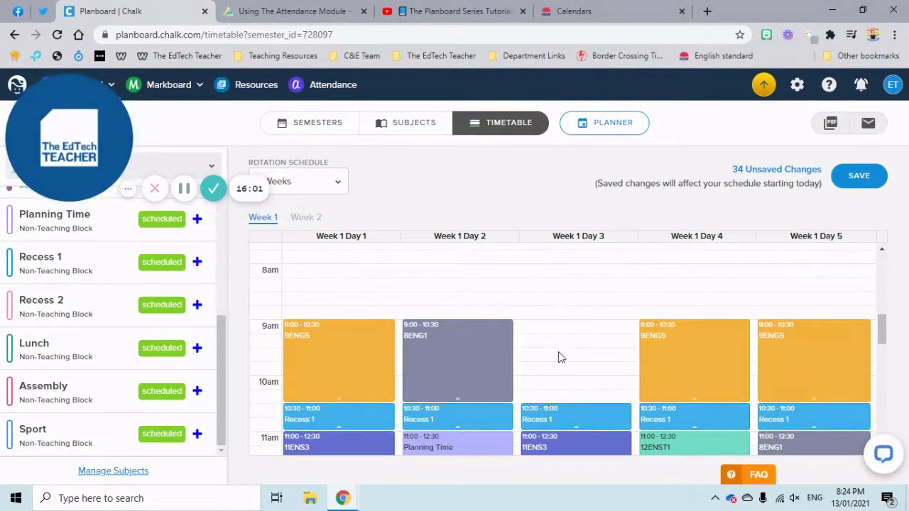
{"action": "left_click", "coordinate": [152, 222]}
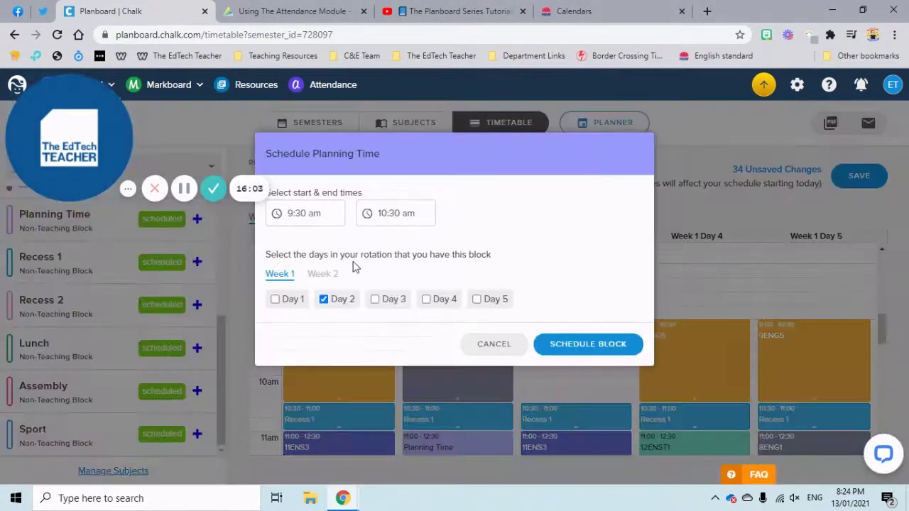
{"action": "left_click", "coordinate": [374, 299]}
{"action": "left_click", "coordinate": [323, 299]}
{"action": "left_click", "coordinate": [329, 213]}
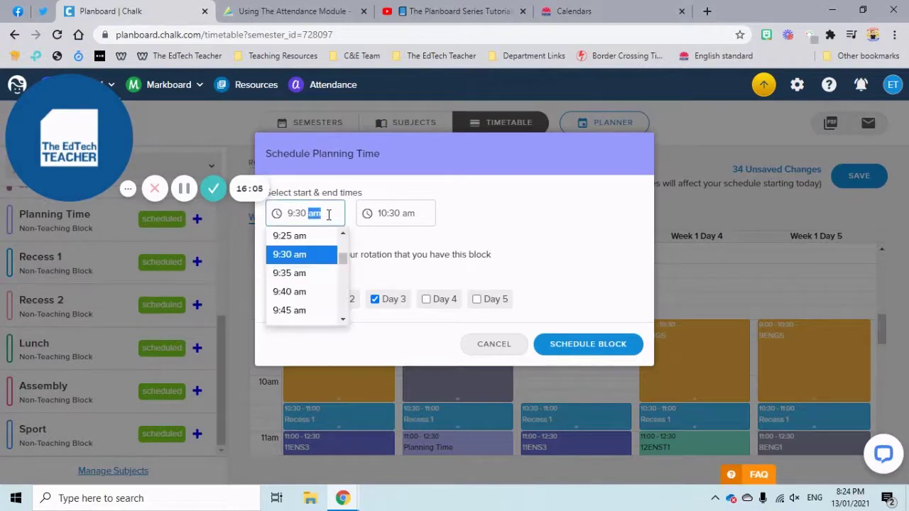
{"action": "type", "text": "9:00"}
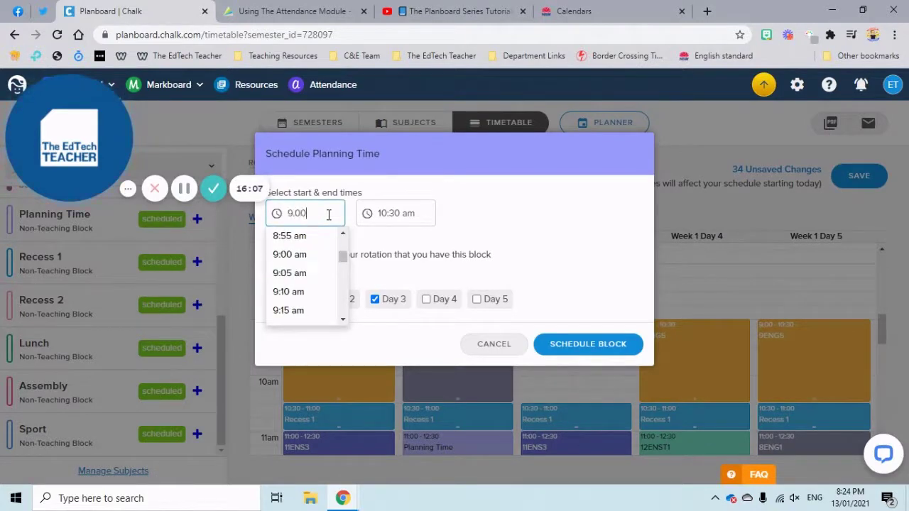
{"action": "key", "text": "Tab"}
{"action": "left_click", "coordinate": [559, 273]}
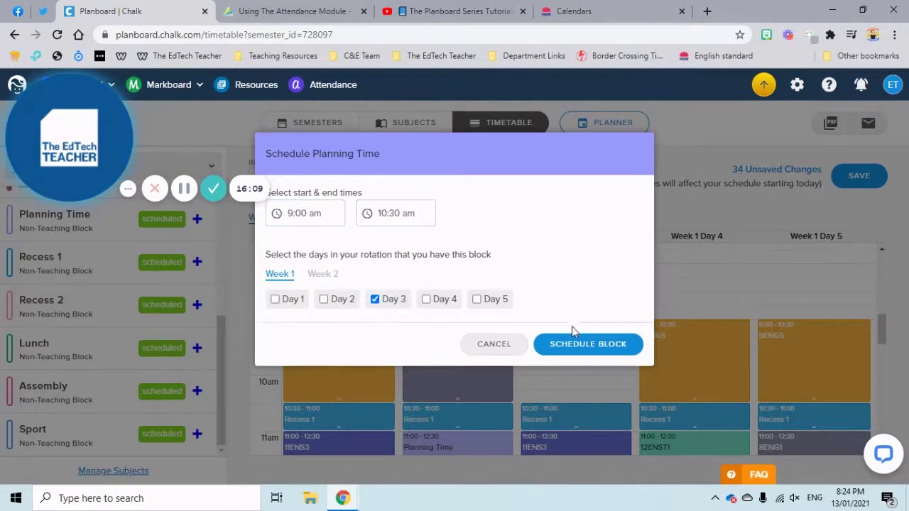
{"action": "left_click", "coordinate": [588, 343]}
Schedule another Planning Time block from 2:50 pm to 3:30 pm on Week 1 Day 5 only
{"action": "scroll", "coordinate": [601, 365], "scroll_direction": "down", "scroll_amount": 6}
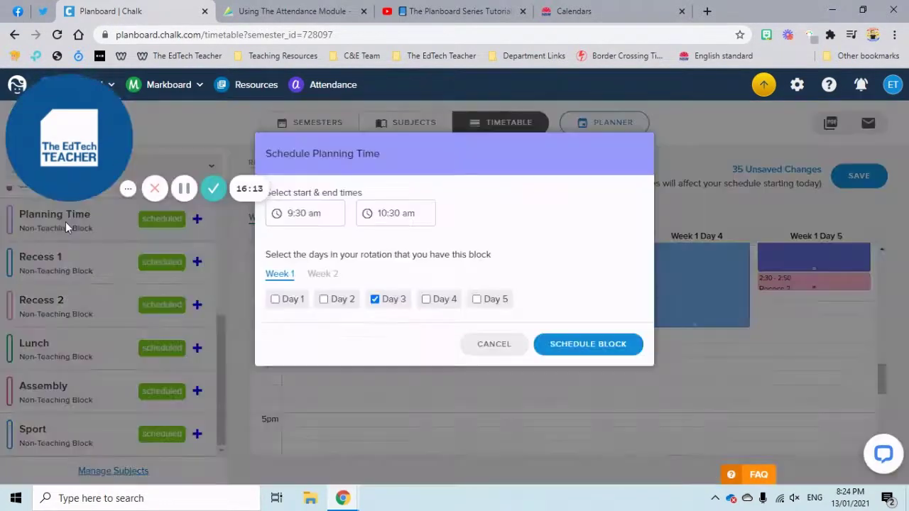
{"action": "left_click", "coordinate": [65, 221]}
{"action": "left_click", "coordinate": [387, 301]}
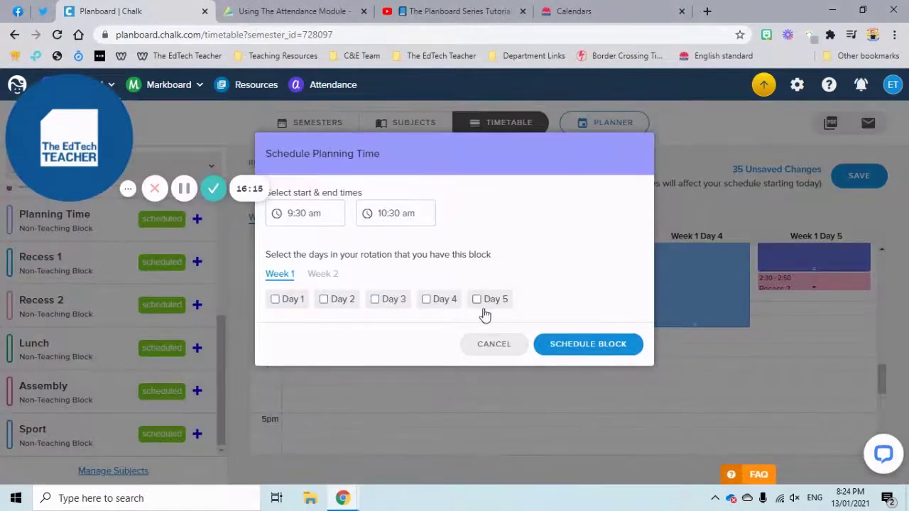
{"action": "left_click", "coordinate": [495, 304]}
{"action": "left_click", "coordinate": [285, 209]}
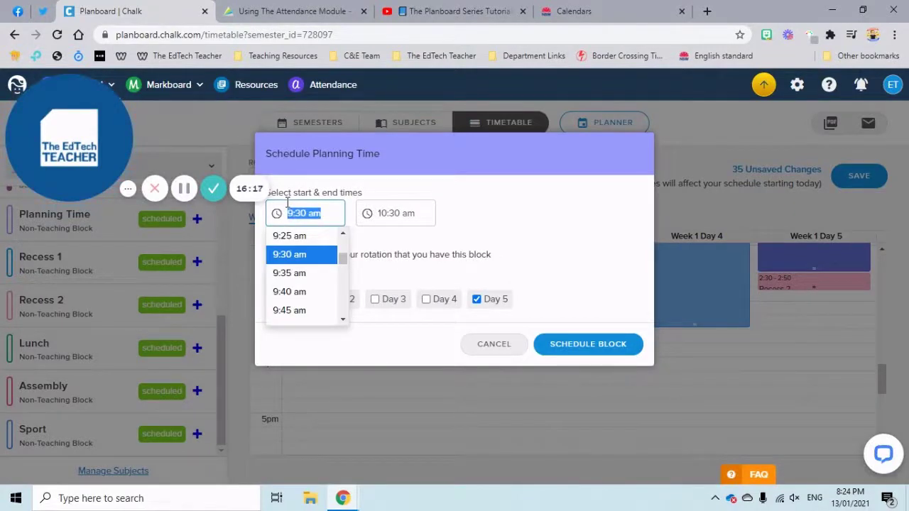
{"action": "type", "text": "2.50"}
{"action": "key", "text": "Tab"}
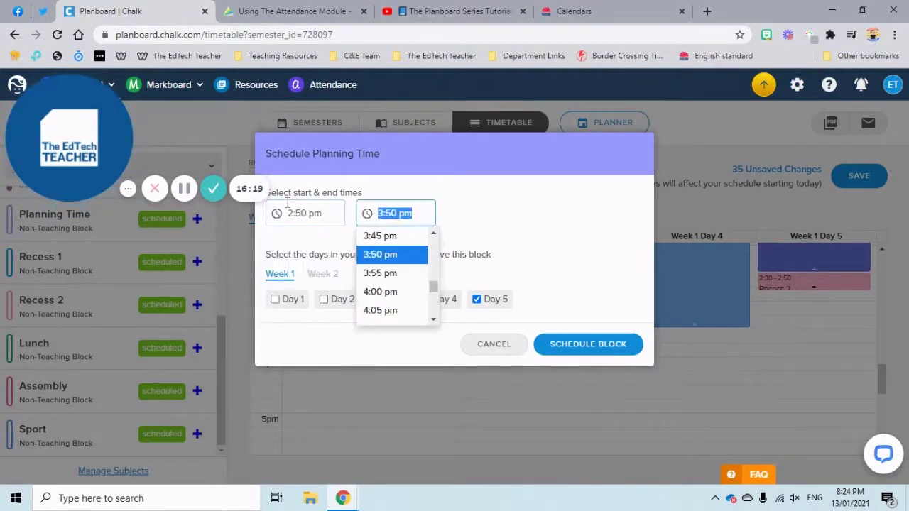
{"action": "type", "text": "3.30"}
{"action": "left_click", "coordinate": [511, 219]}
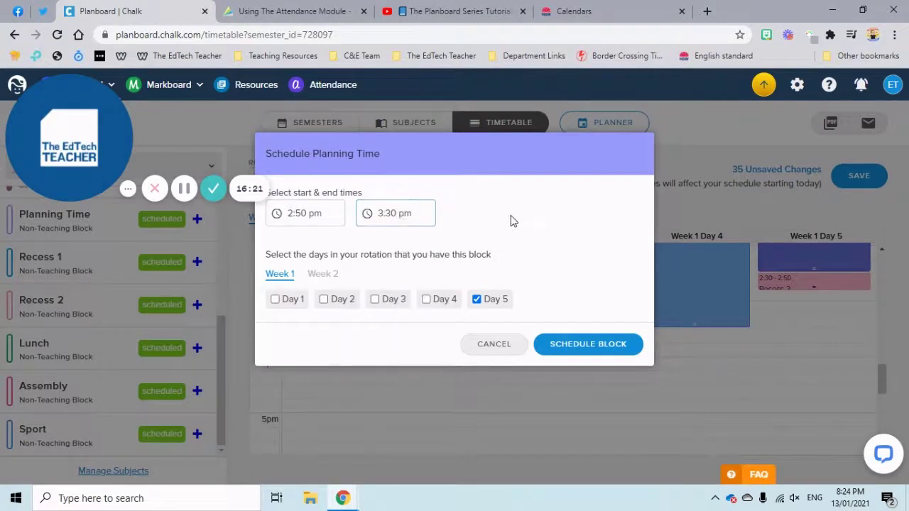
{"action": "left_click", "coordinate": [588, 345]}
Check the Week 1 timetable and save its unsaved changes
{"action": "scroll", "coordinate": [630, 363], "scroll_direction": "up", "scroll_amount": 5}
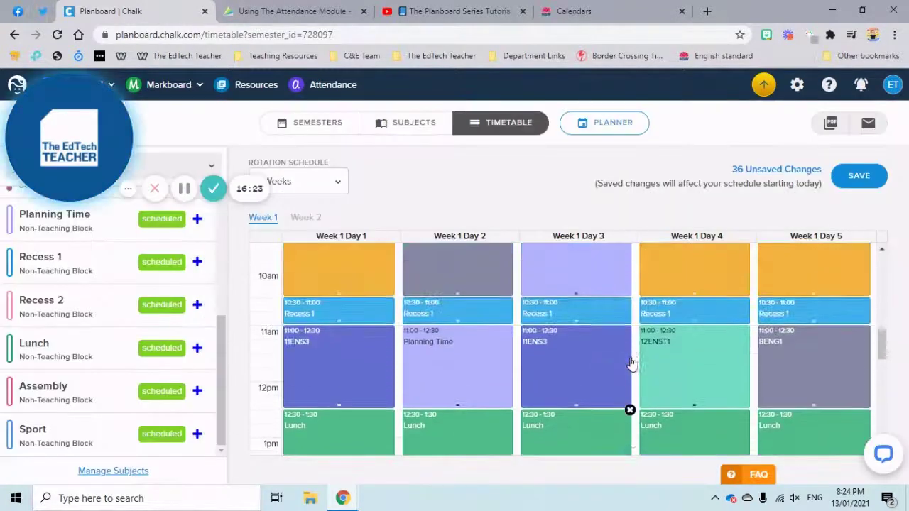
{"action": "scroll", "coordinate": [755, 282], "scroll_direction": "down", "scroll_amount": 1}
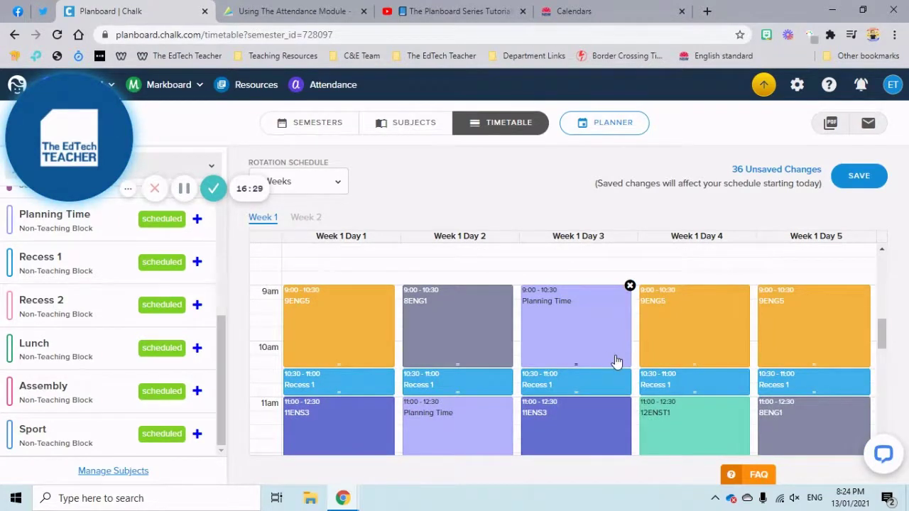
{"action": "left_click", "coordinate": [858, 181]}
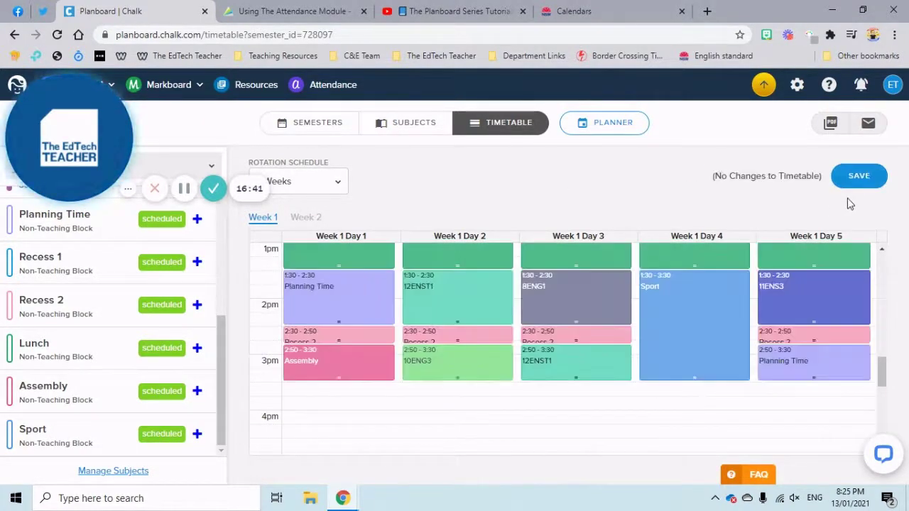
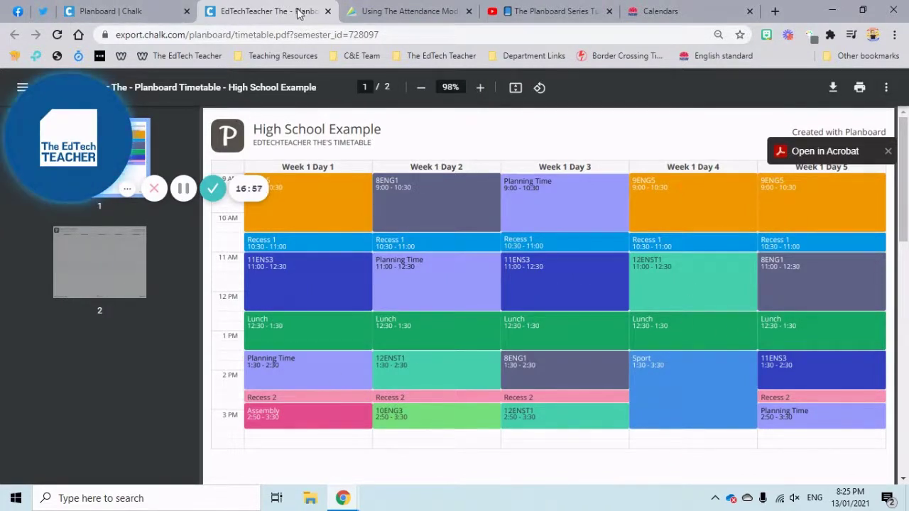
Close the exported timetable PDF and open the planner to view the scheduled week of July 12, 2021
{"action": "left_click", "coordinate": [327, 12]}
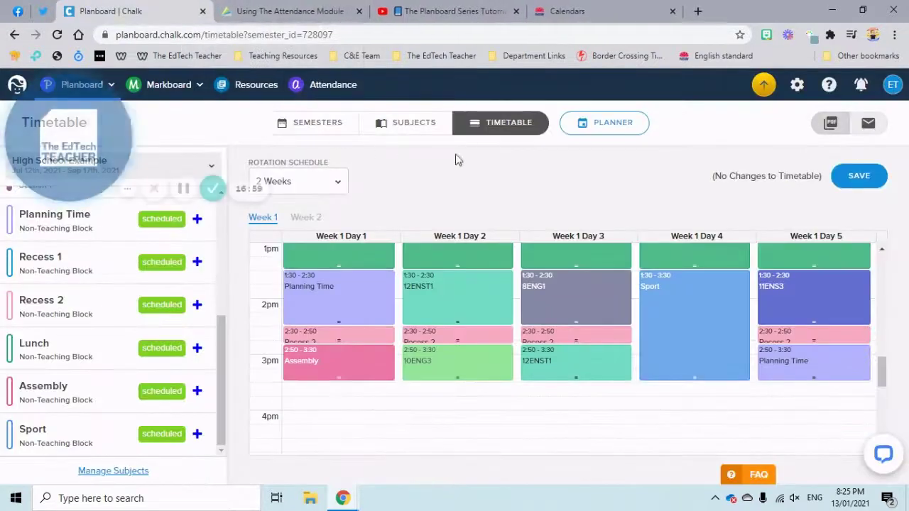
{"action": "left_click", "coordinate": [612, 125]}
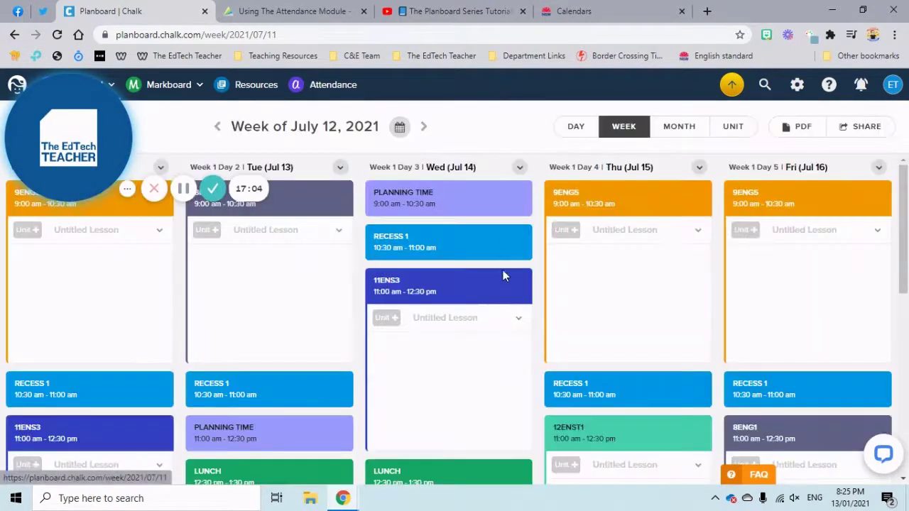
{"action": "mouse_move", "coordinate": [503, 276]}
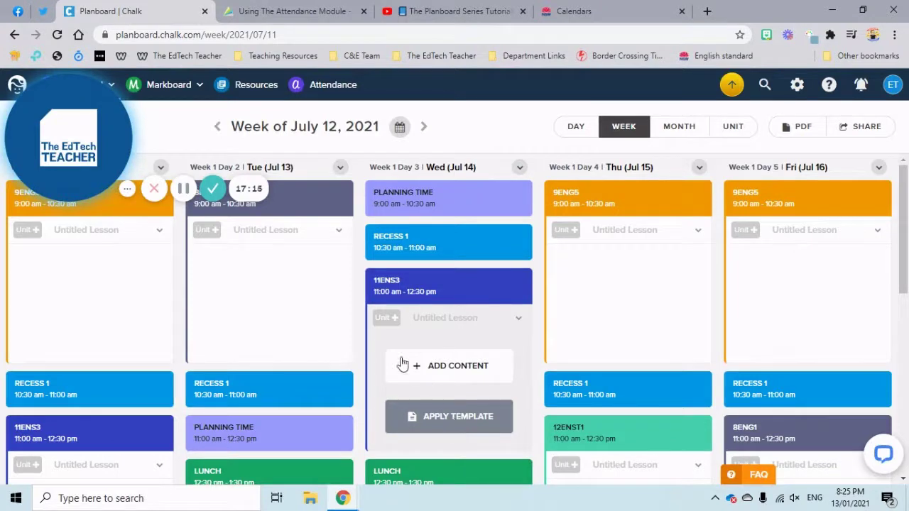
Show the Planboard settings options for semesters, subjects, standards and lesson settings
{"action": "left_click_drag", "start_coordinate": [51, 127], "coordinate": [47, 378]}
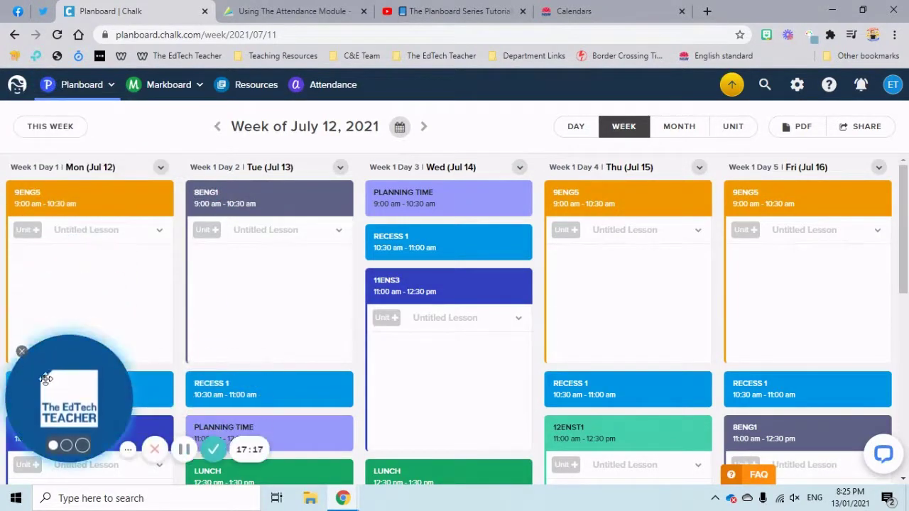
{"action": "left_click", "coordinate": [101, 87]}
{"action": "mouse_move", "coordinate": [112, 190]}
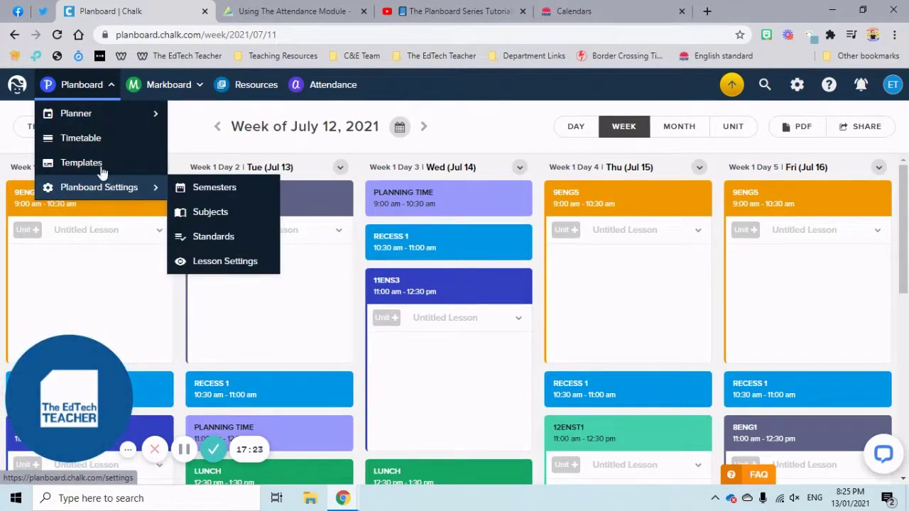
{"action": "mouse_move", "coordinate": [84, 186]}
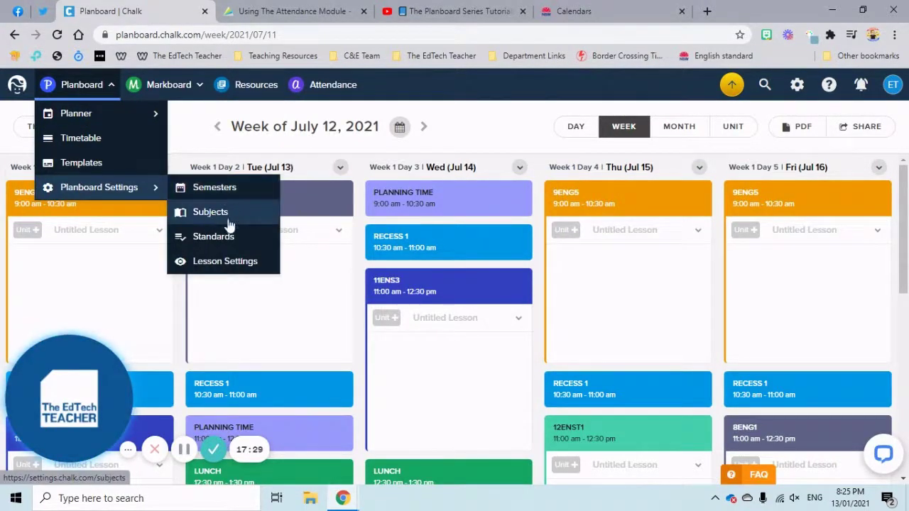
Review the lesson settings for day-cycle letters and off-days affecting rotation, and open the subjects list
{"action": "left_click", "coordinate": [243, 264]}
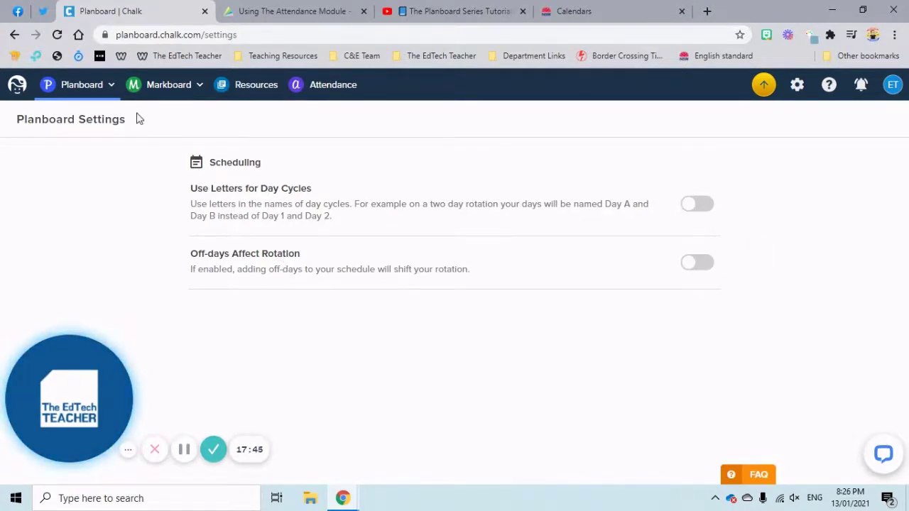
{"action": "left_click", "coordinate": [110, 85]}
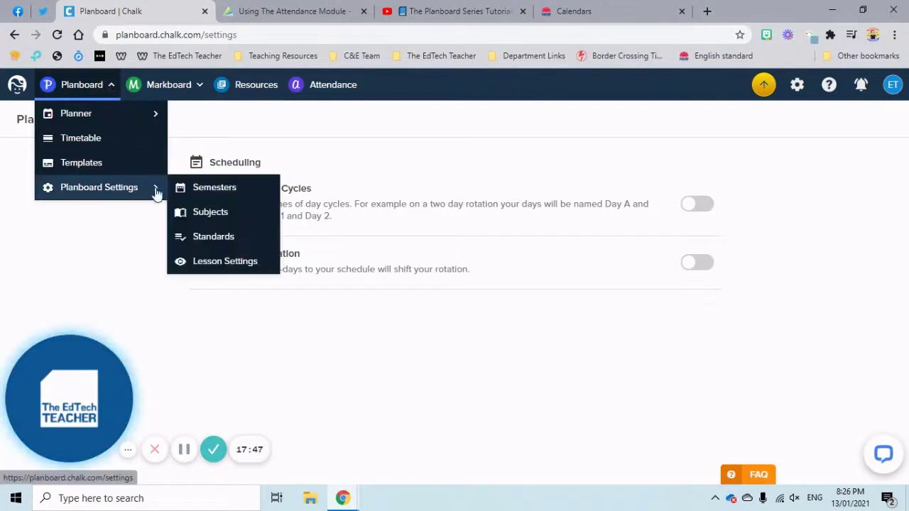
{"action": "left_click", "coordinate": [205, 212]}
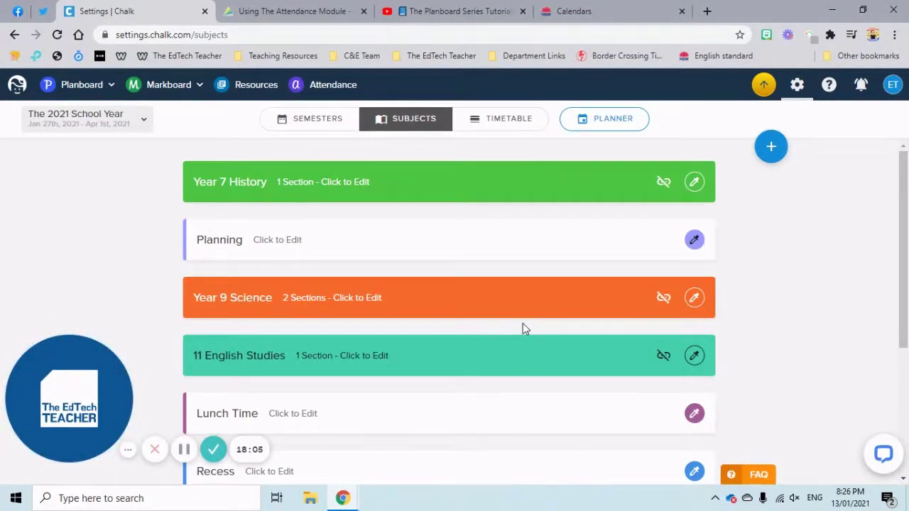
Open the timetable for the High School Example semester and review its Week 1 schedule
{"action": "left_click", "coordinate": [515, 118]}
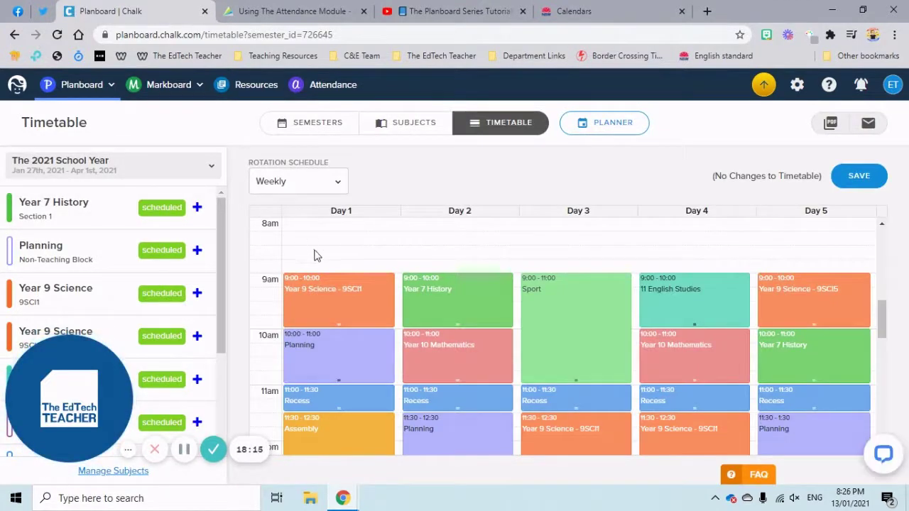
{"action": "scroll", "coordinate": [317, 235], "scroll_direction": "down", "scroll_amount": 1}
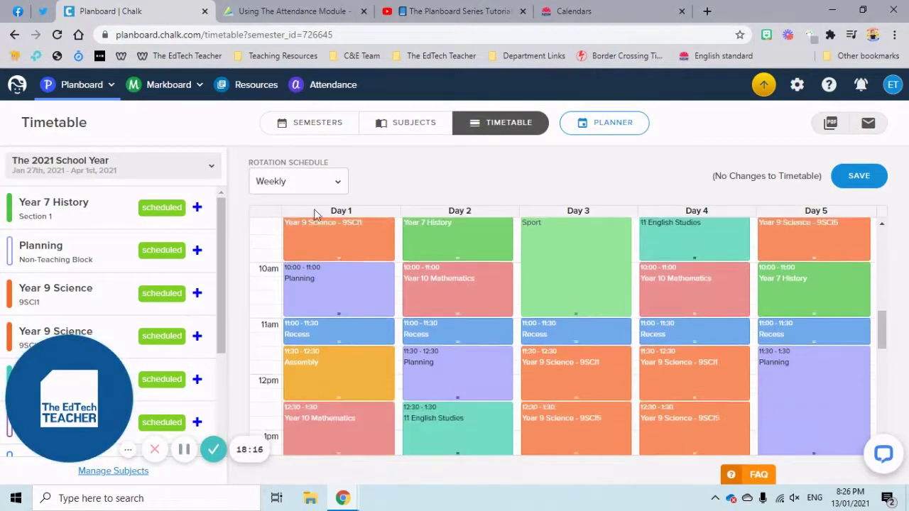
{"action": "left_click", "coordinate": [133, 168]}
{"action": "left_click", "coordinate": [133, 227]}
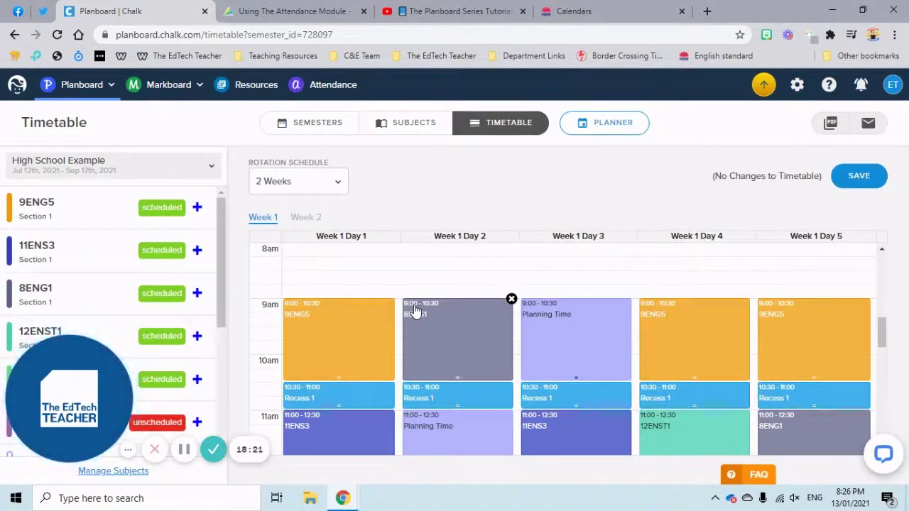
{"action": "scroll", "coordinate": [413, 310], "scroll_direction": "down", "scroll_amount": 1}
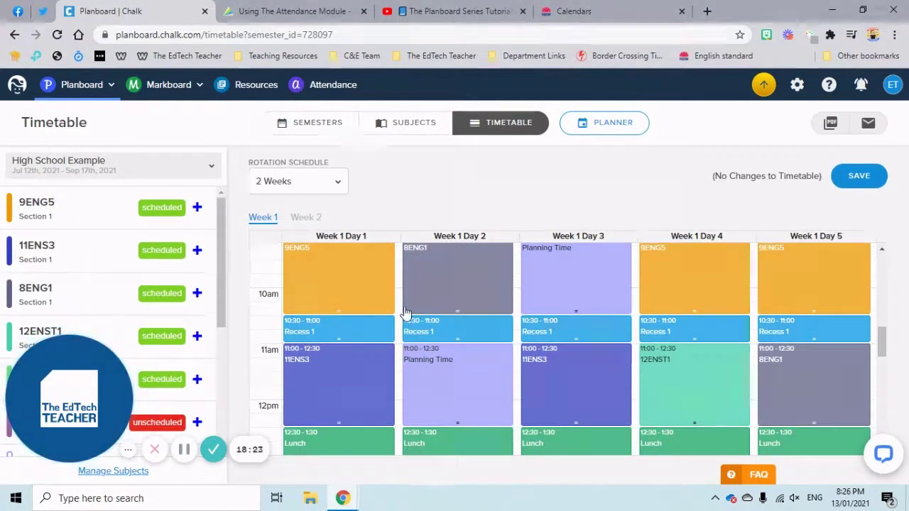
Try to schedule 9ENG5 on Week 1 Day 3 from 9:30 am to 10:30 am, overlapping the Planning Time block
{"action": "left_click", "coordinate": [99, 204]}
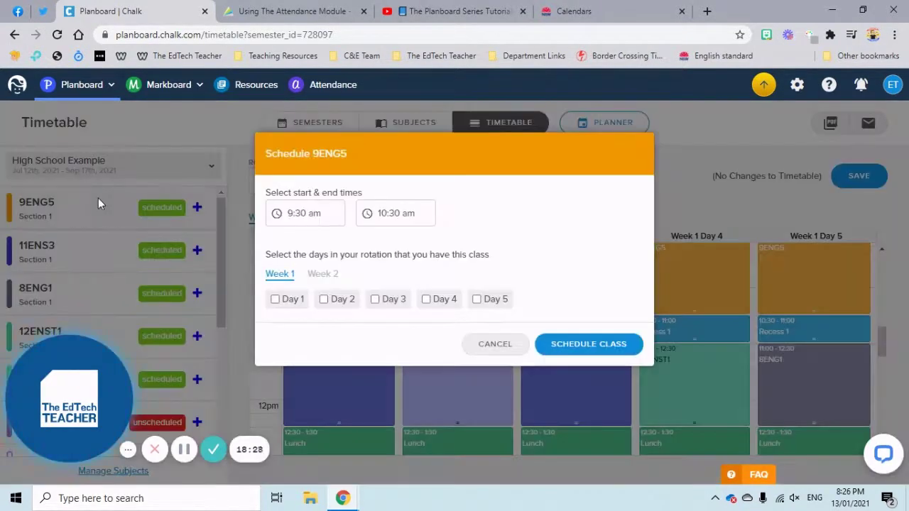
{"action": "left_click", "coordinate": [395, 304]}
{"action": "left_click", "coordinate": [323, 218]}
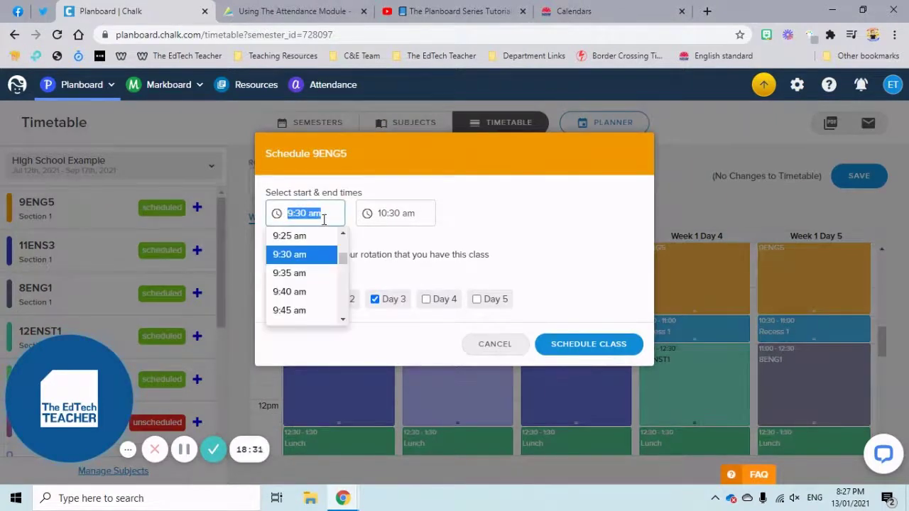
{"action": "left_click", "coordinate": [446, 211]}
{"action": "left_click", "coordinate": [584, 347]}
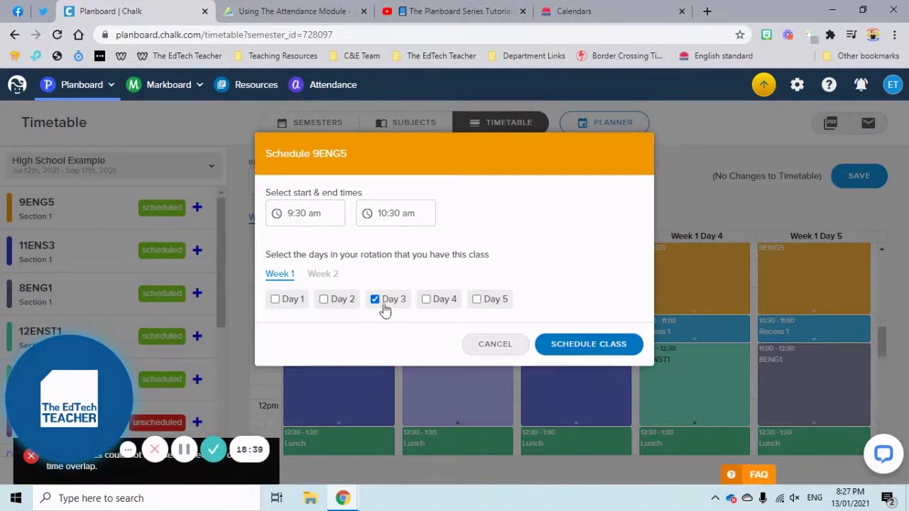
{"action": "left_click", "coordinate": [497, 345]}
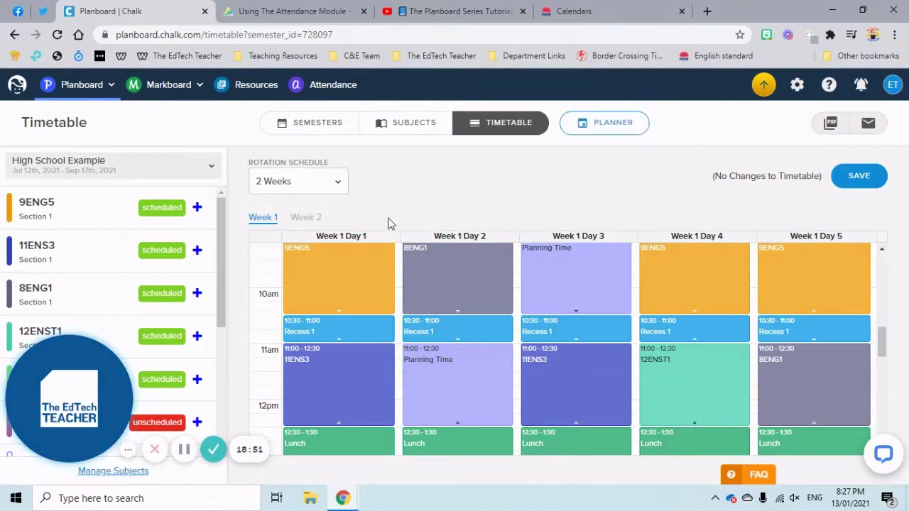
Compare Week 1 and Week 2 in the timetable and in the 9ENG5 scheduling options, leaving without scheduling the class
{"action": "left_click", "coordinate": [304, 218]}
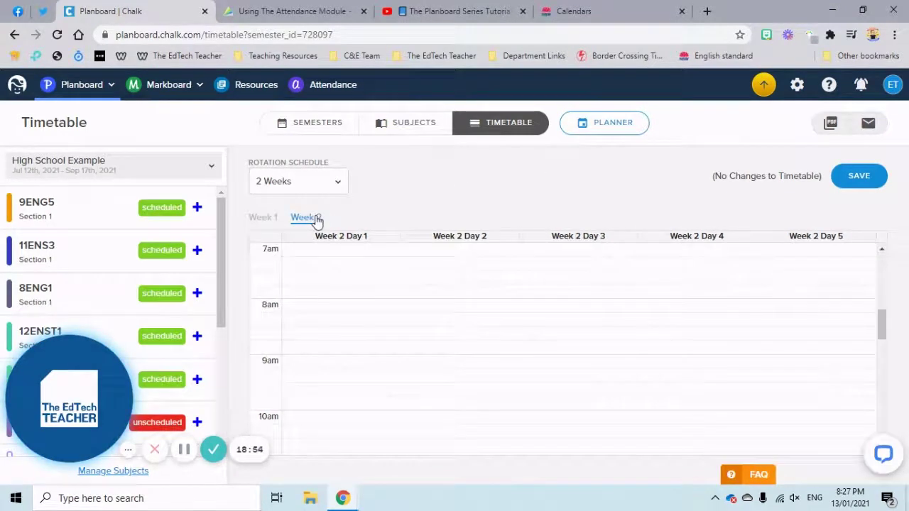
{"action": "left_click", "coordinate": [263, 220]}
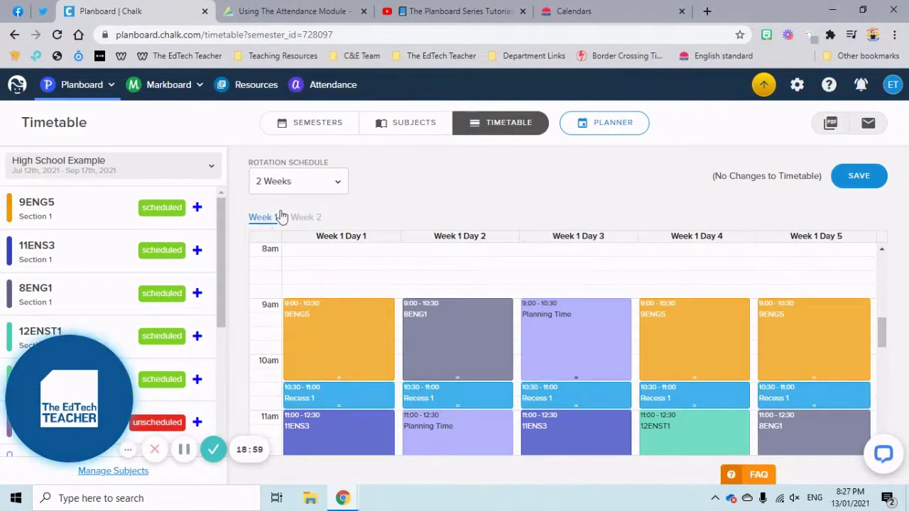
{"action": "left_click", "coordinate": [149, 217]}
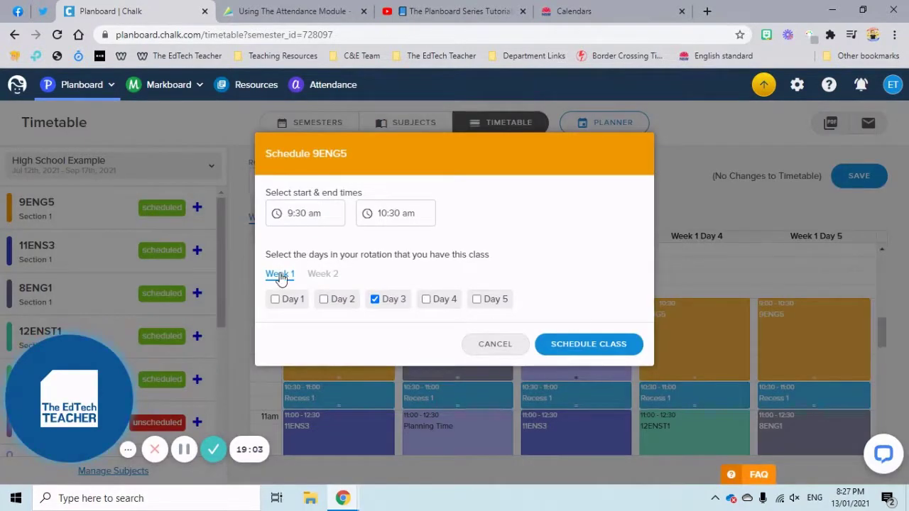
{"action": "left_click", "coordinate": [331, 279]}
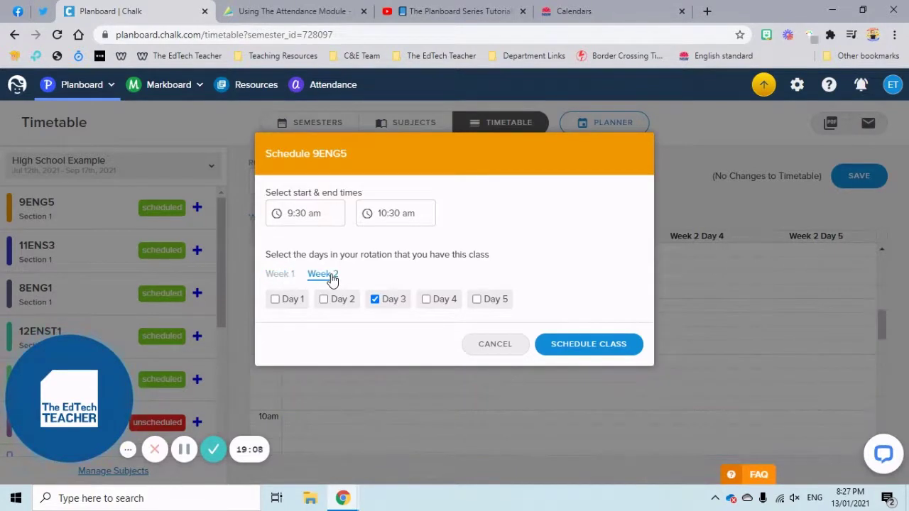
{"action": "left_click", "coordinate": [279, 277]}
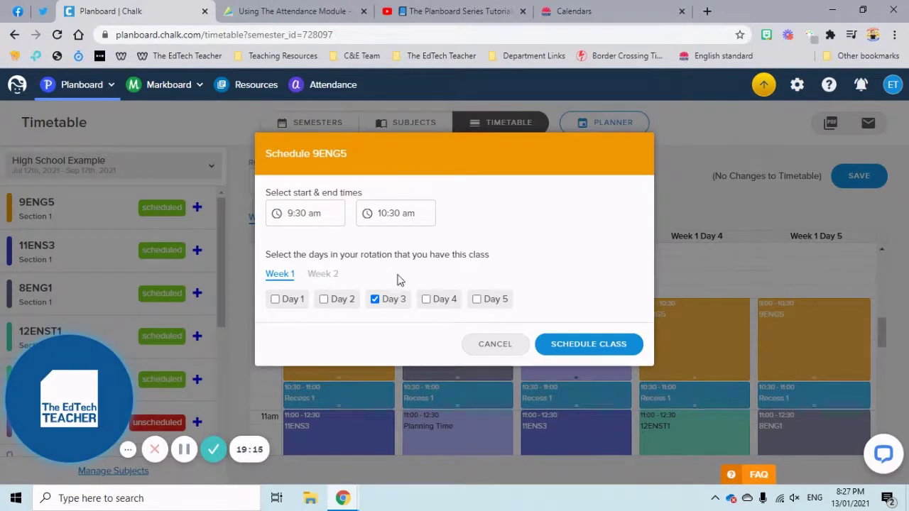
{"action": "left_click", "coordinate": [325, 277]}
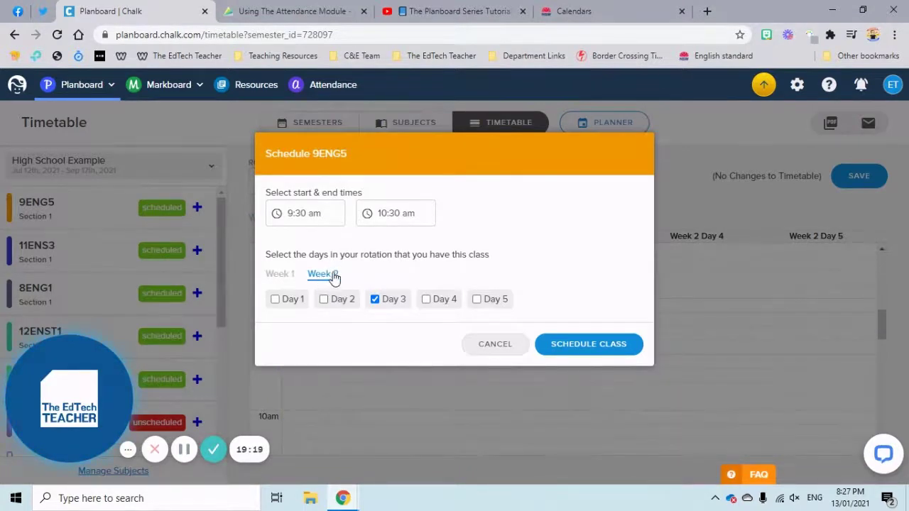
{"action": "left_click", "coordinate": [284, 277]}
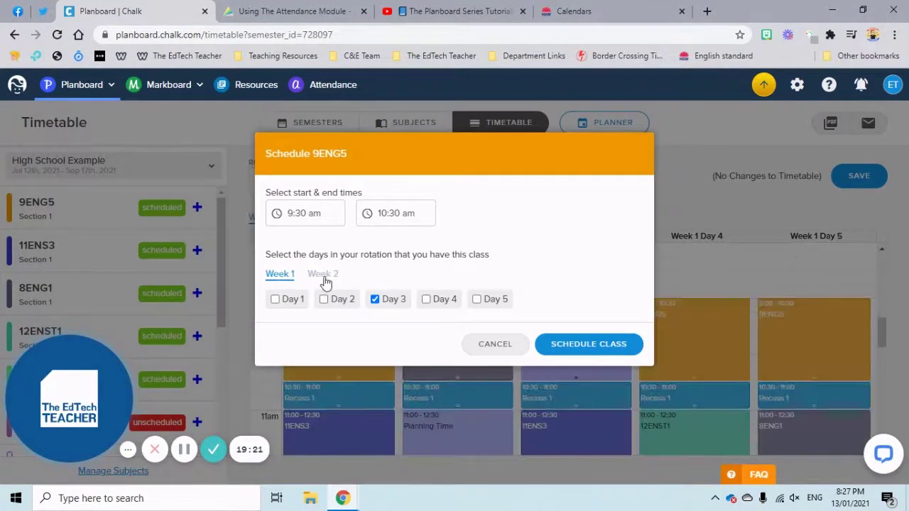
{"action": "left_click", "coordinate": [324, 277]}
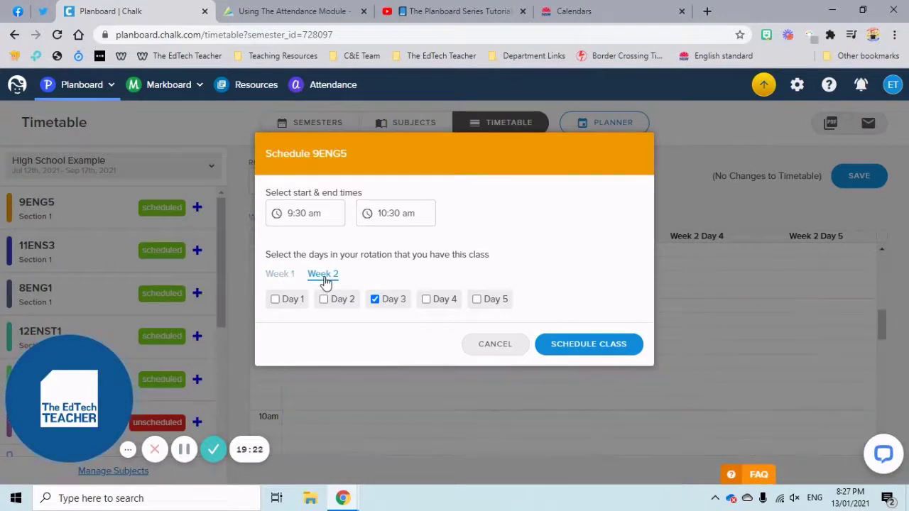
{"action": "left_click", "coordinate": [272, 277]}
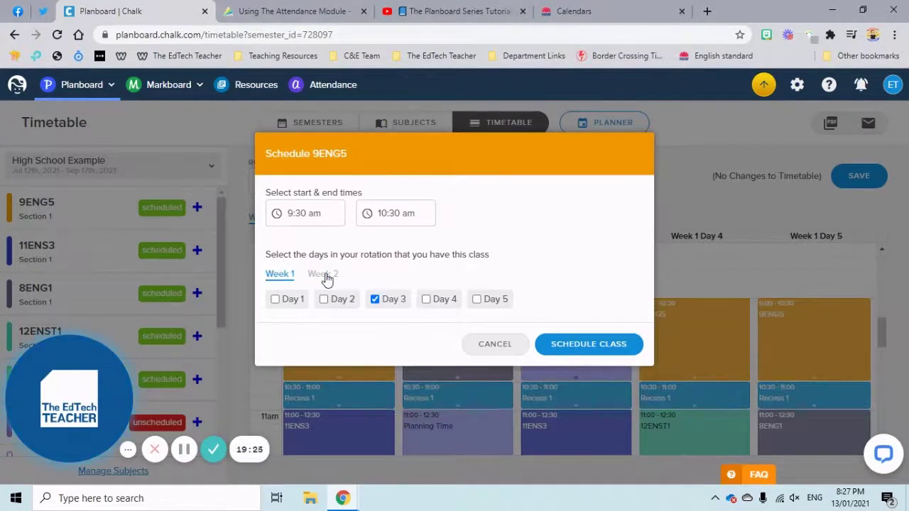
{"action": "left_click", "coordinate": [326, 277]}
{"action": "left_click", "coordinate": [280, 277]}
{"action": "left_click", "coordinate": [325, 277]}
{"action": "left_click", "coordinate": [277, 277]}
{"action": "left_click", "coordinate": [328, 277]}
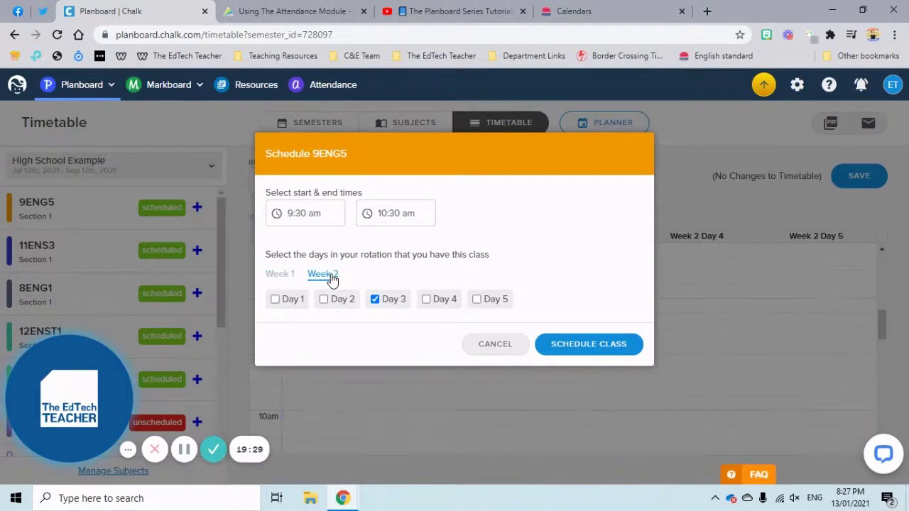
{"action": "left_click", "coordinate": [486, 345]}
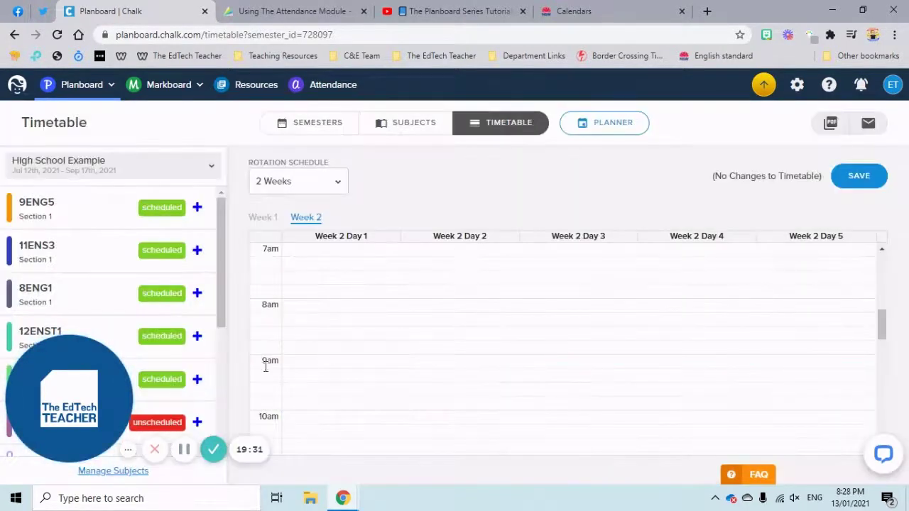
Review the subjects and non-teaching blocks available to schedule and compare the Week 1 and Week 2 timetables
{"action": "scroll", "coordinate": [144, 323], "scroll_direction": "down", "scroll_amount": 1}
{"action": "scroll", "coordinate": [146, 323], "scroll_direction": "down", "scroll_amount": 3}
{"action": "scroll", "coordinate": [146, 323], "scroll_direction": "up", "scroll_amount": 1}
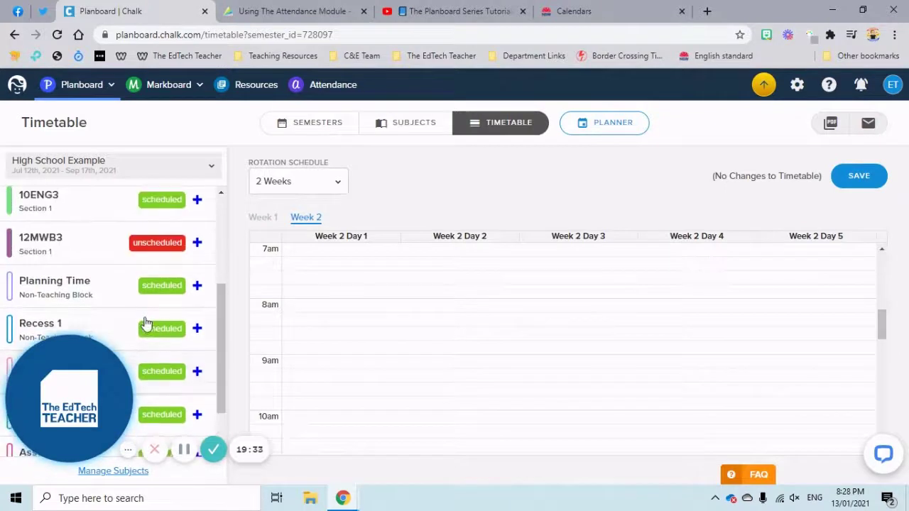
{"action": "scroll", "coordinate": [145, 323], "scroll_direction": "down", "scroll_amount": 1}
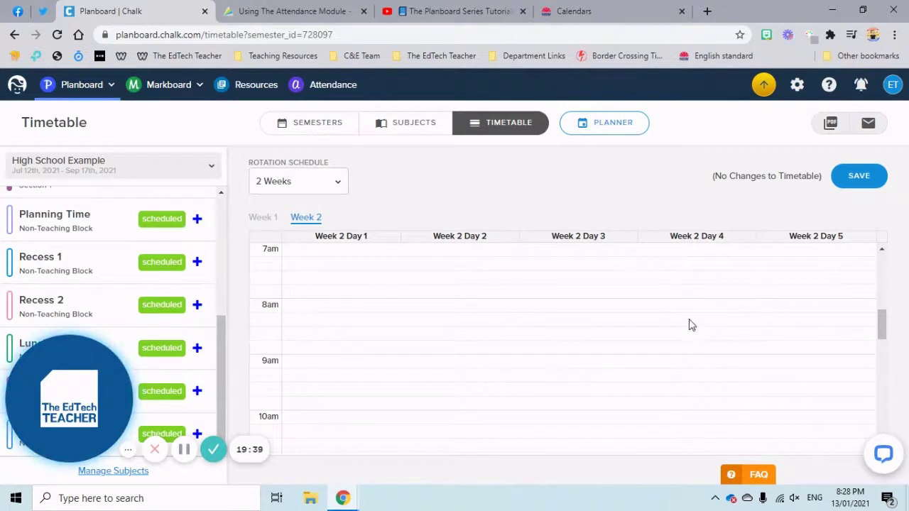
{"action": "left_click", "coordinate": [264, 217]}
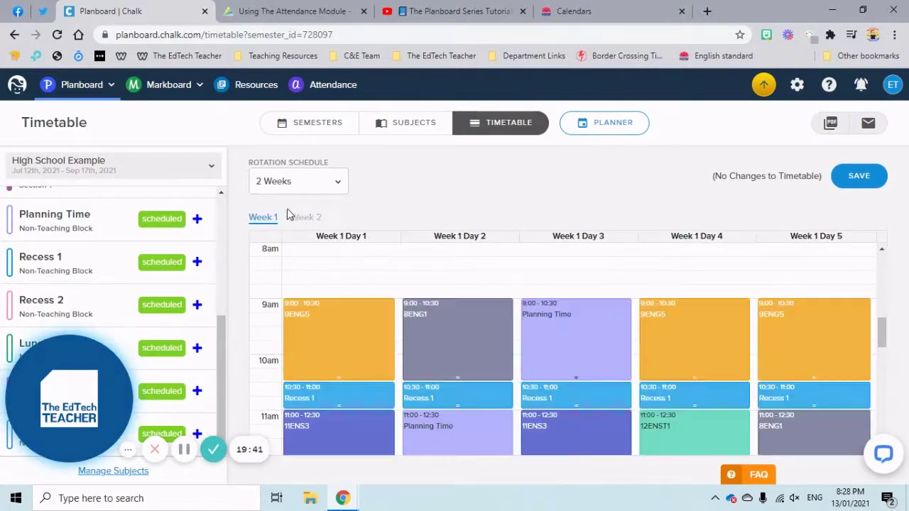
{"action": "left_click", "coordinate": [310, 217]}
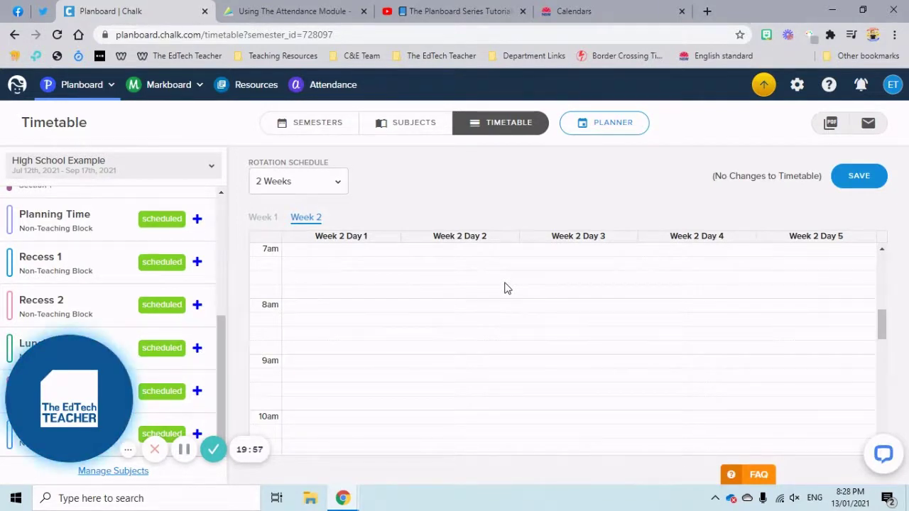
Open the semesters settings from the High School Example timetable
{"action": "left_click", "coordinate": [311, 125]}
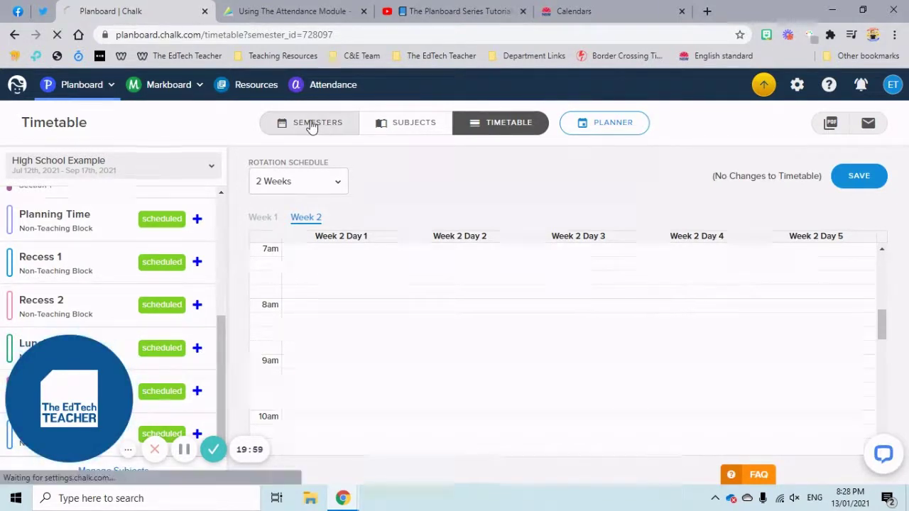